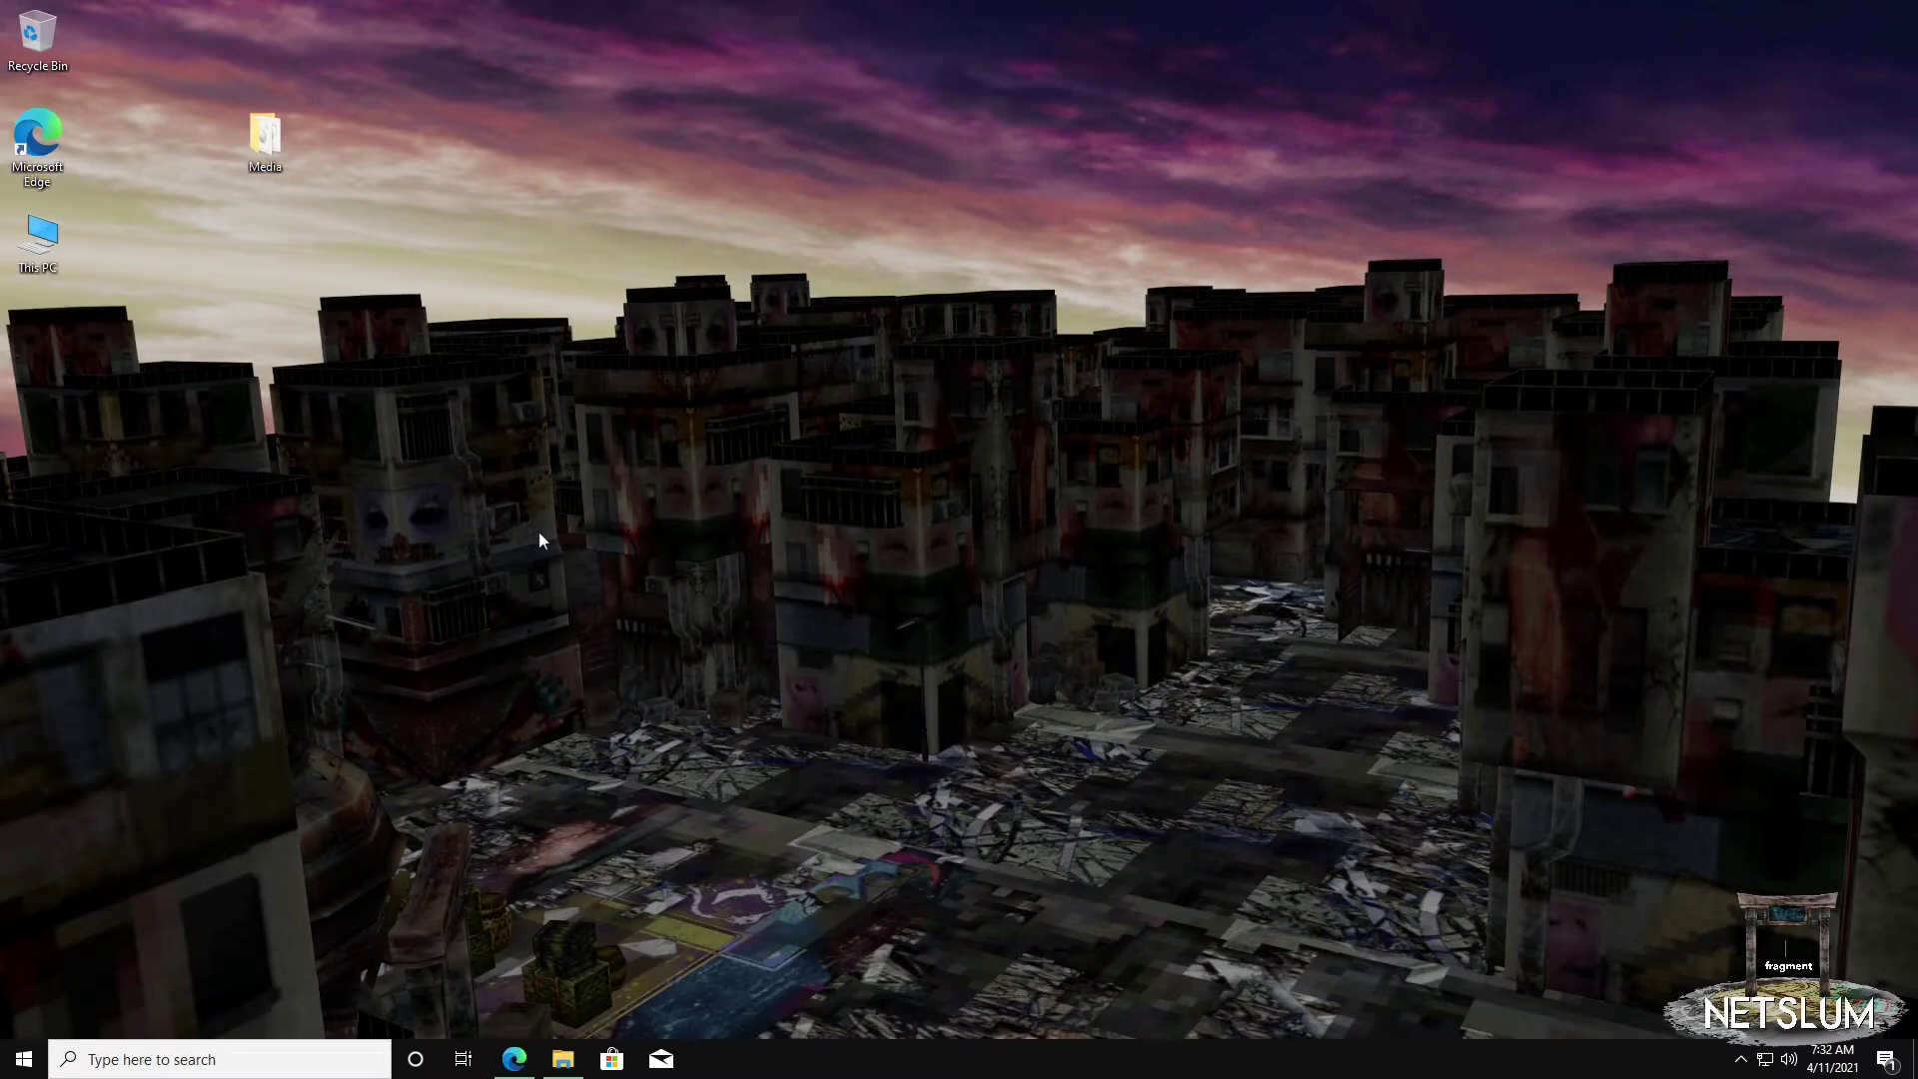
Step: Go to Netslum BBS's .hack//fragment Technical subforum and open the 'tellipatch public releases' topic
{"action": "left_click", "coordinate": [515, 1059]}
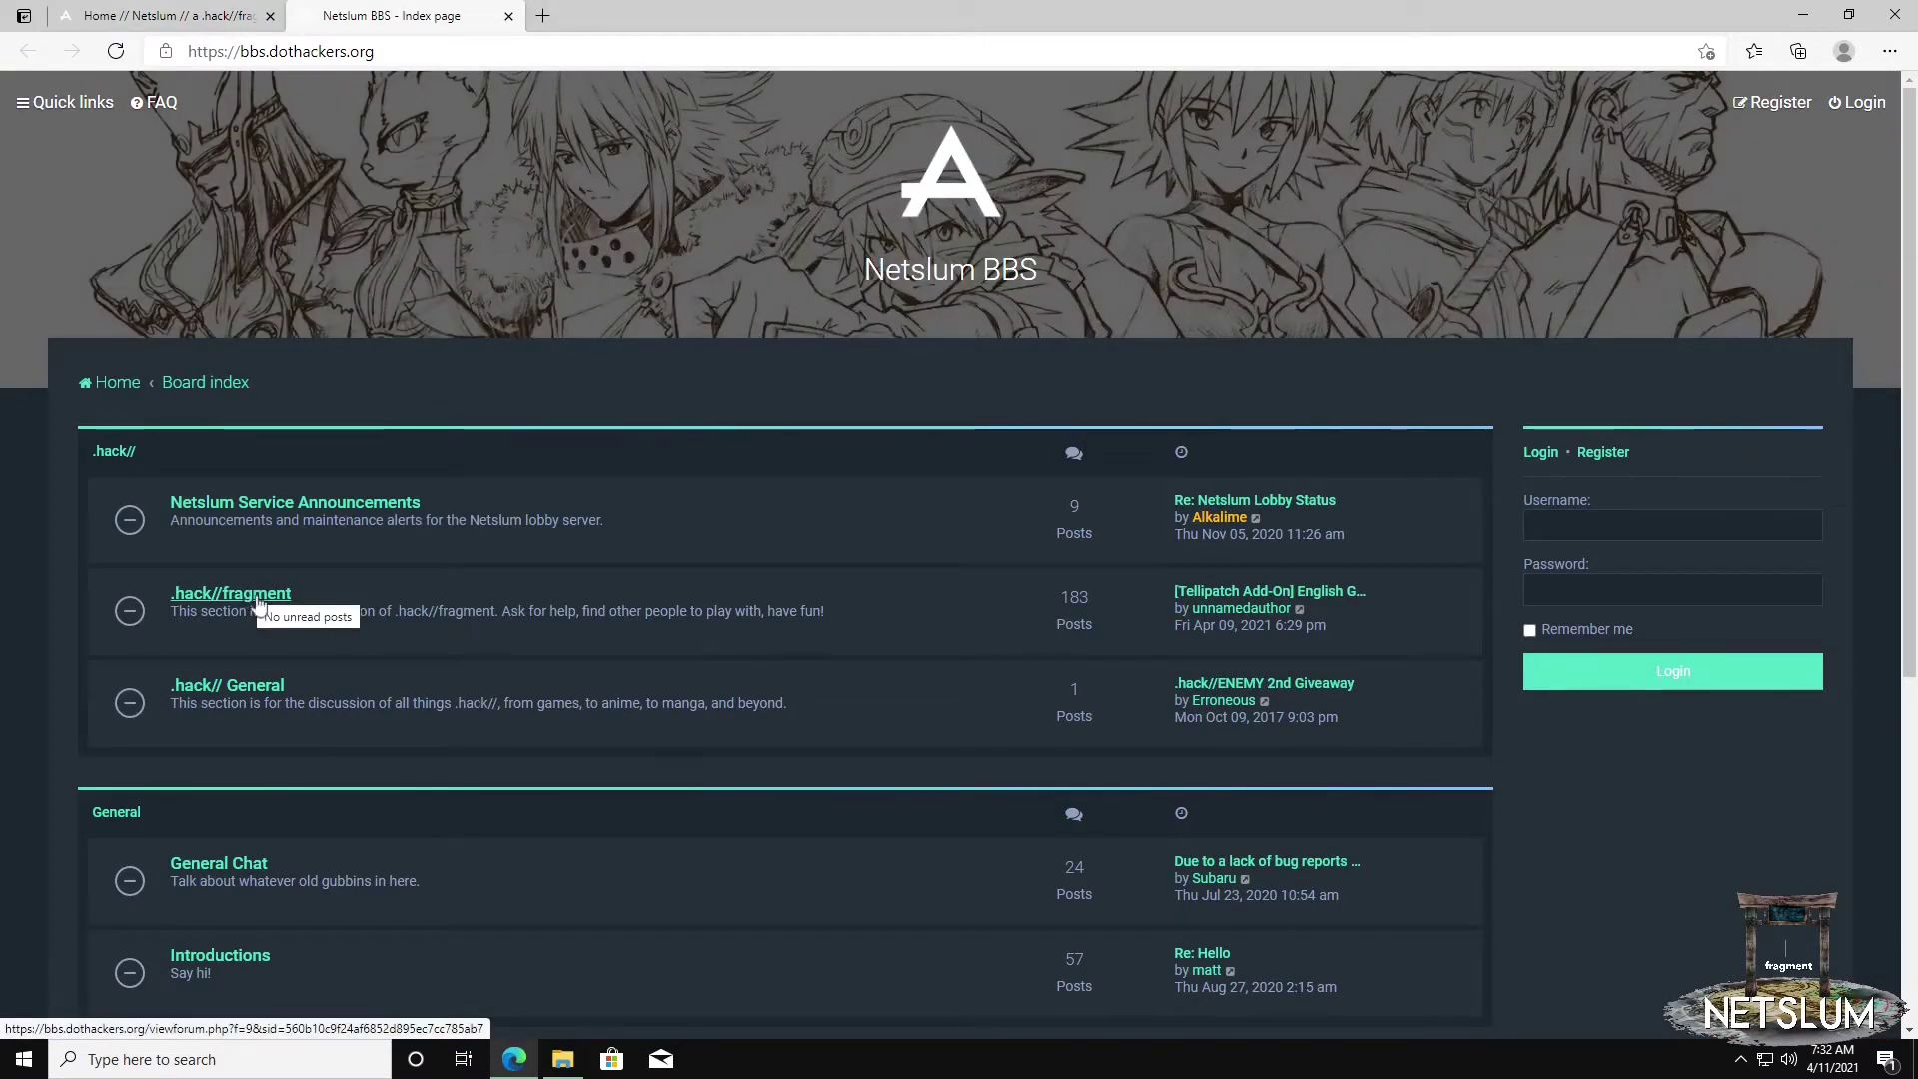
{"action": "left_click", "coordinate": [257, 597]}
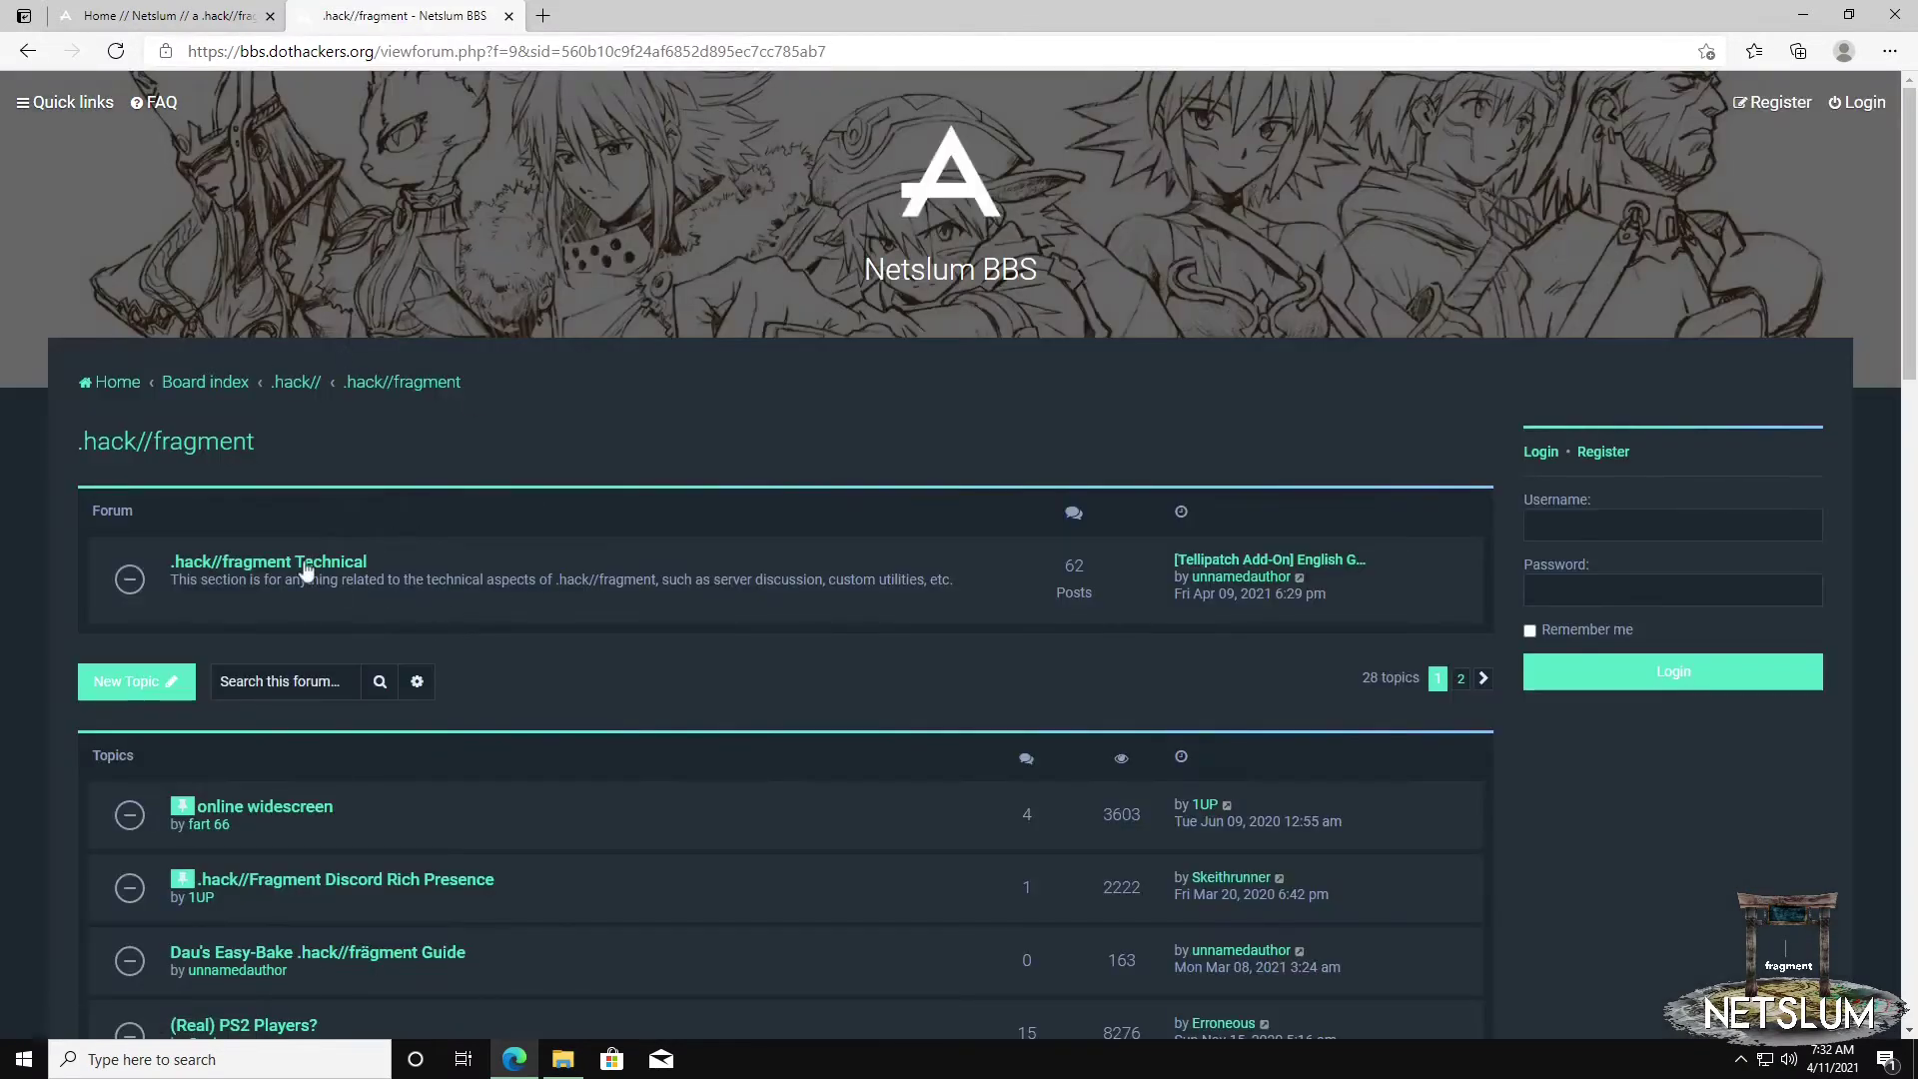
{"action": "left_click", "coordinate": [354, 565]}
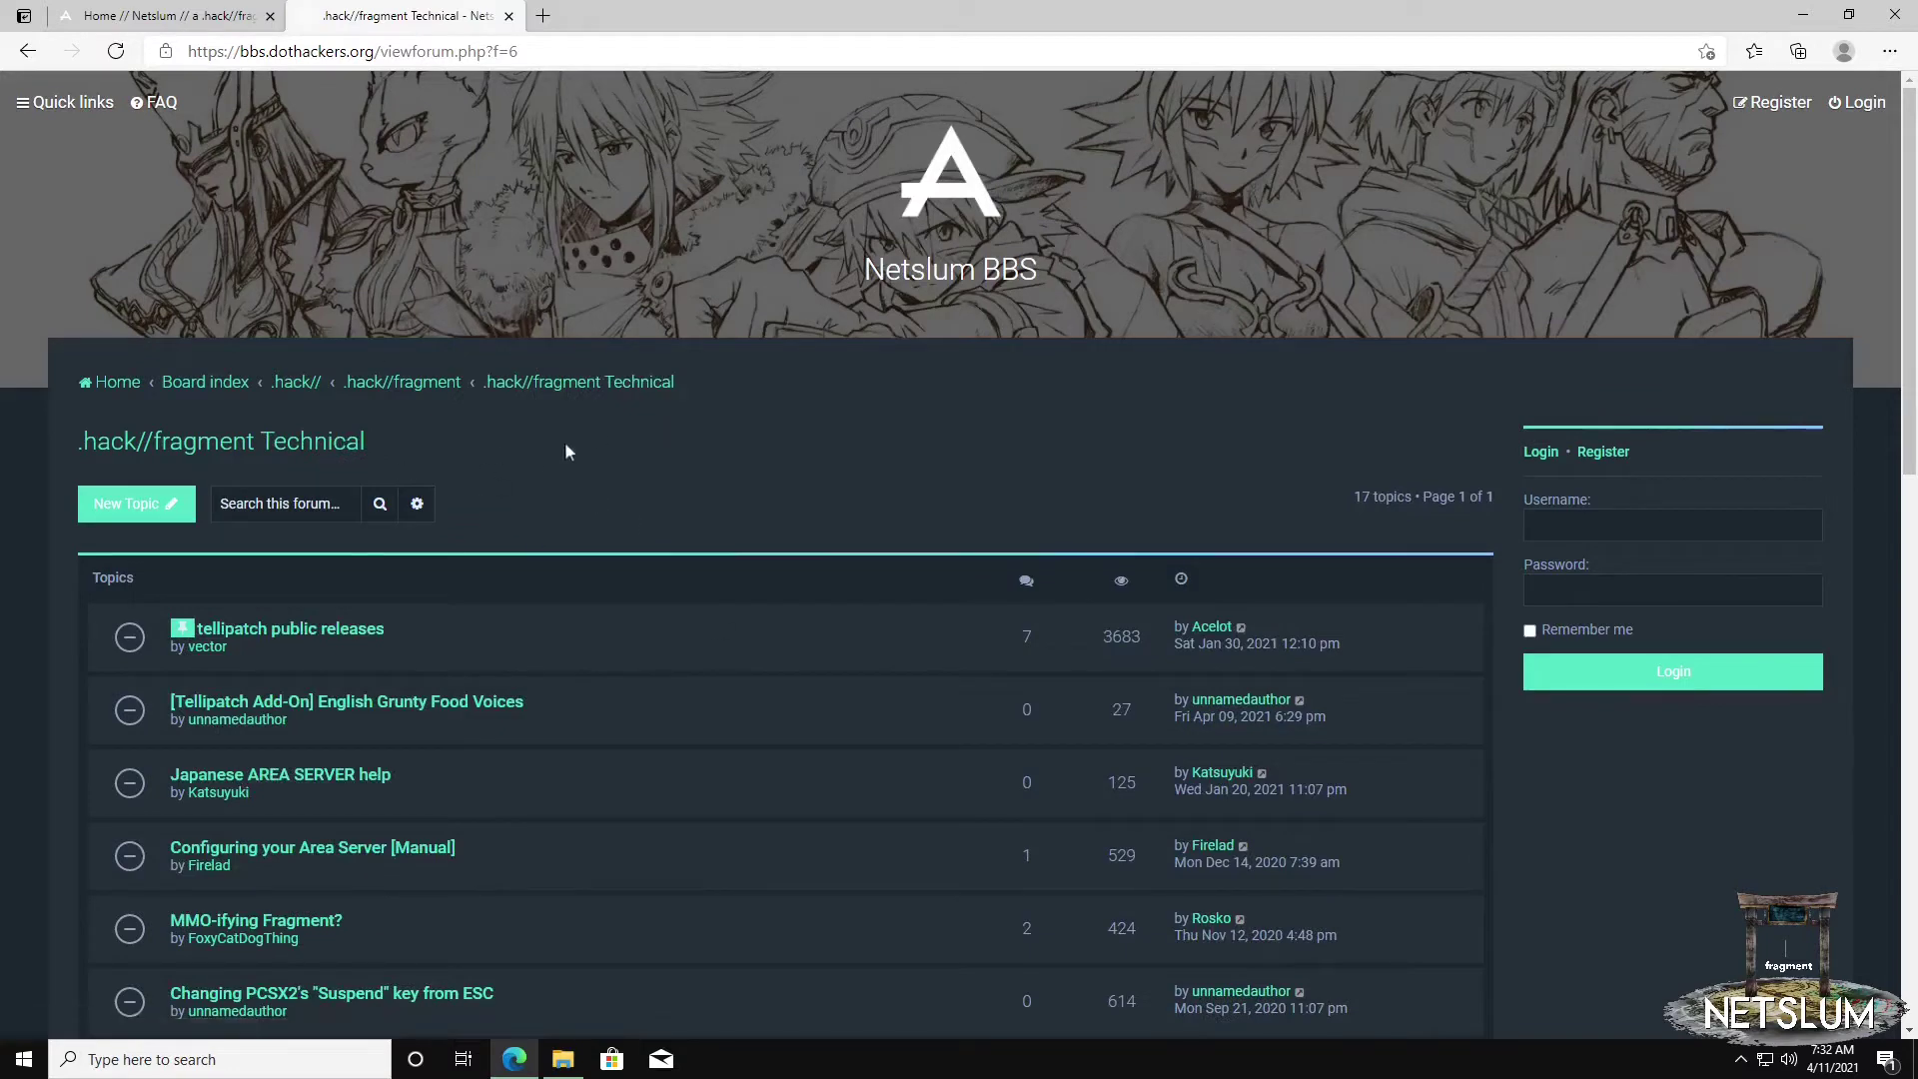
{"action": "left_click", "coordinate": [304, 629]}
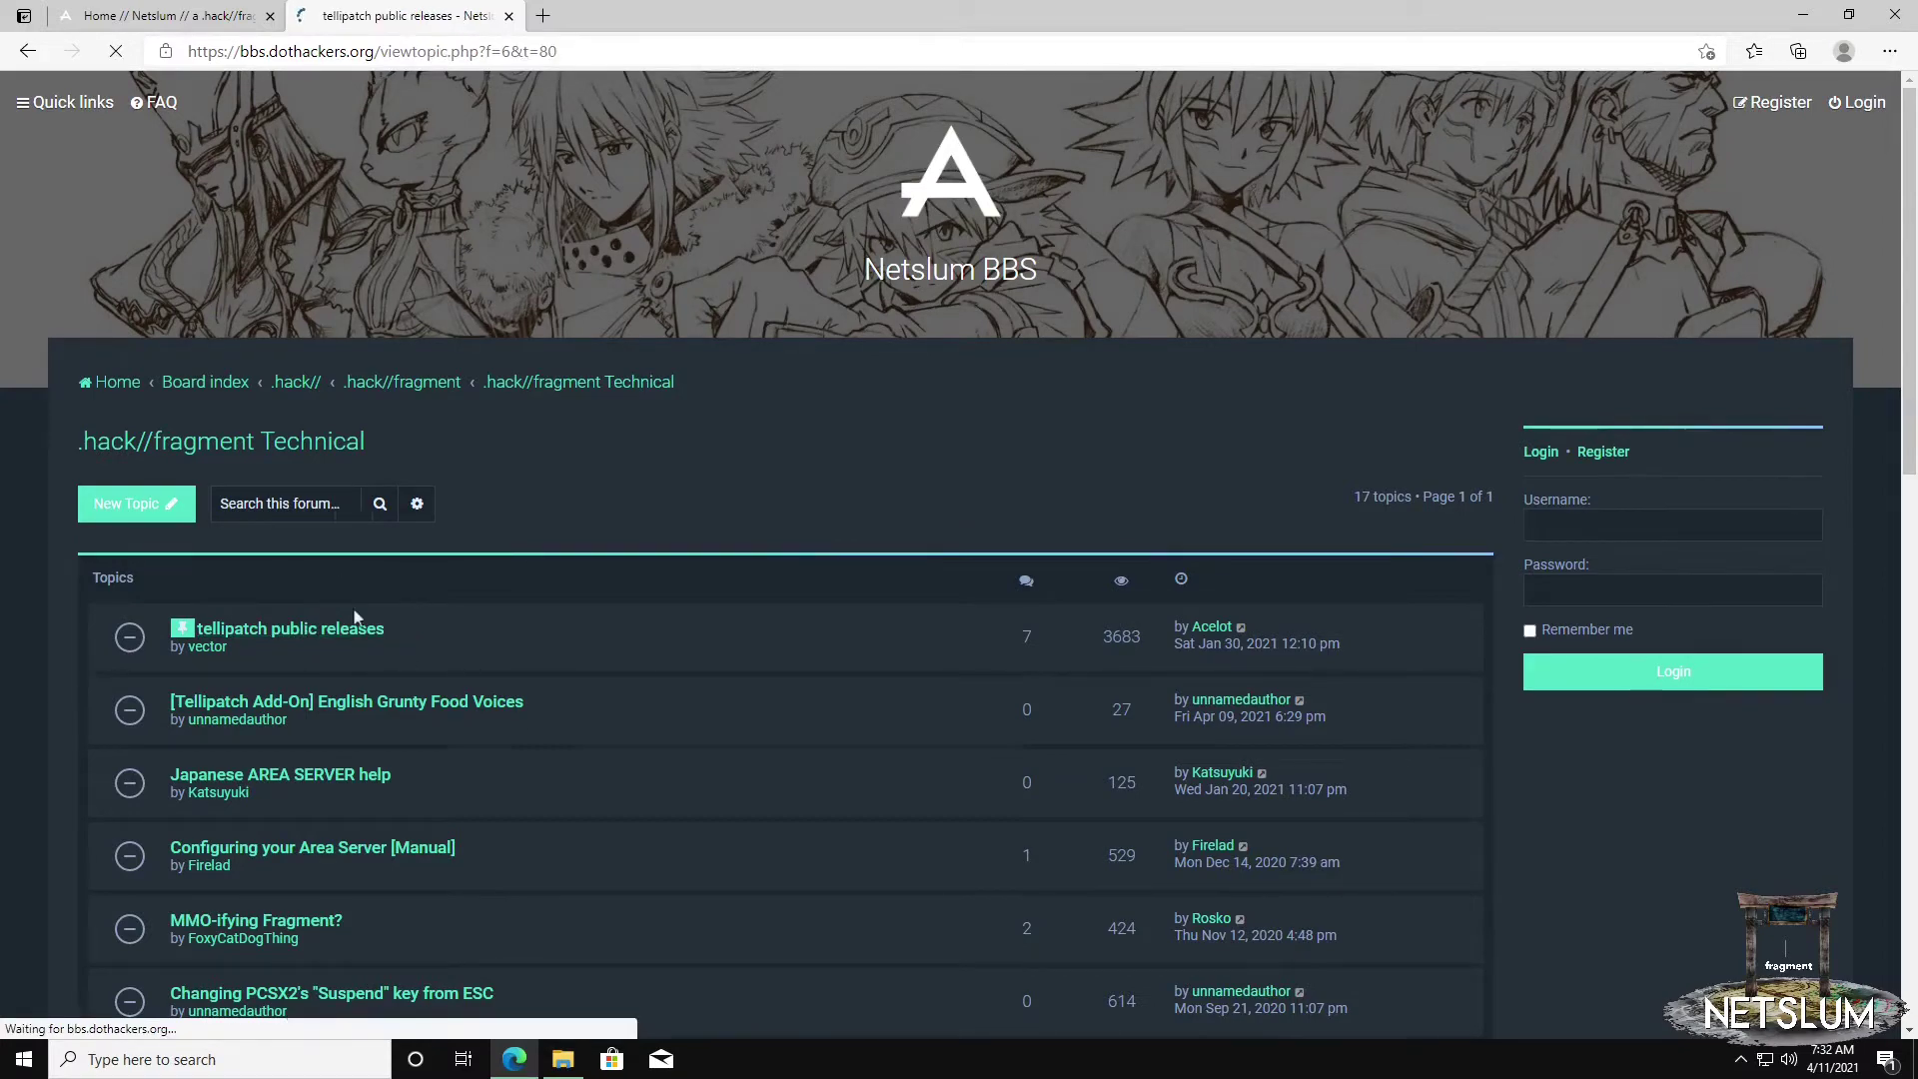
Step: Read through the tellipatch post and bring up the link menu for the ImgBurn download link
{"action": "scroll", "coordinate": [399, 680], "scroll_direction": "down", "scroll_amount": 6}
{"action": "scroll", "coordinate": [400, 680], "scroll_direction": "up", "scroll_amount": 3}
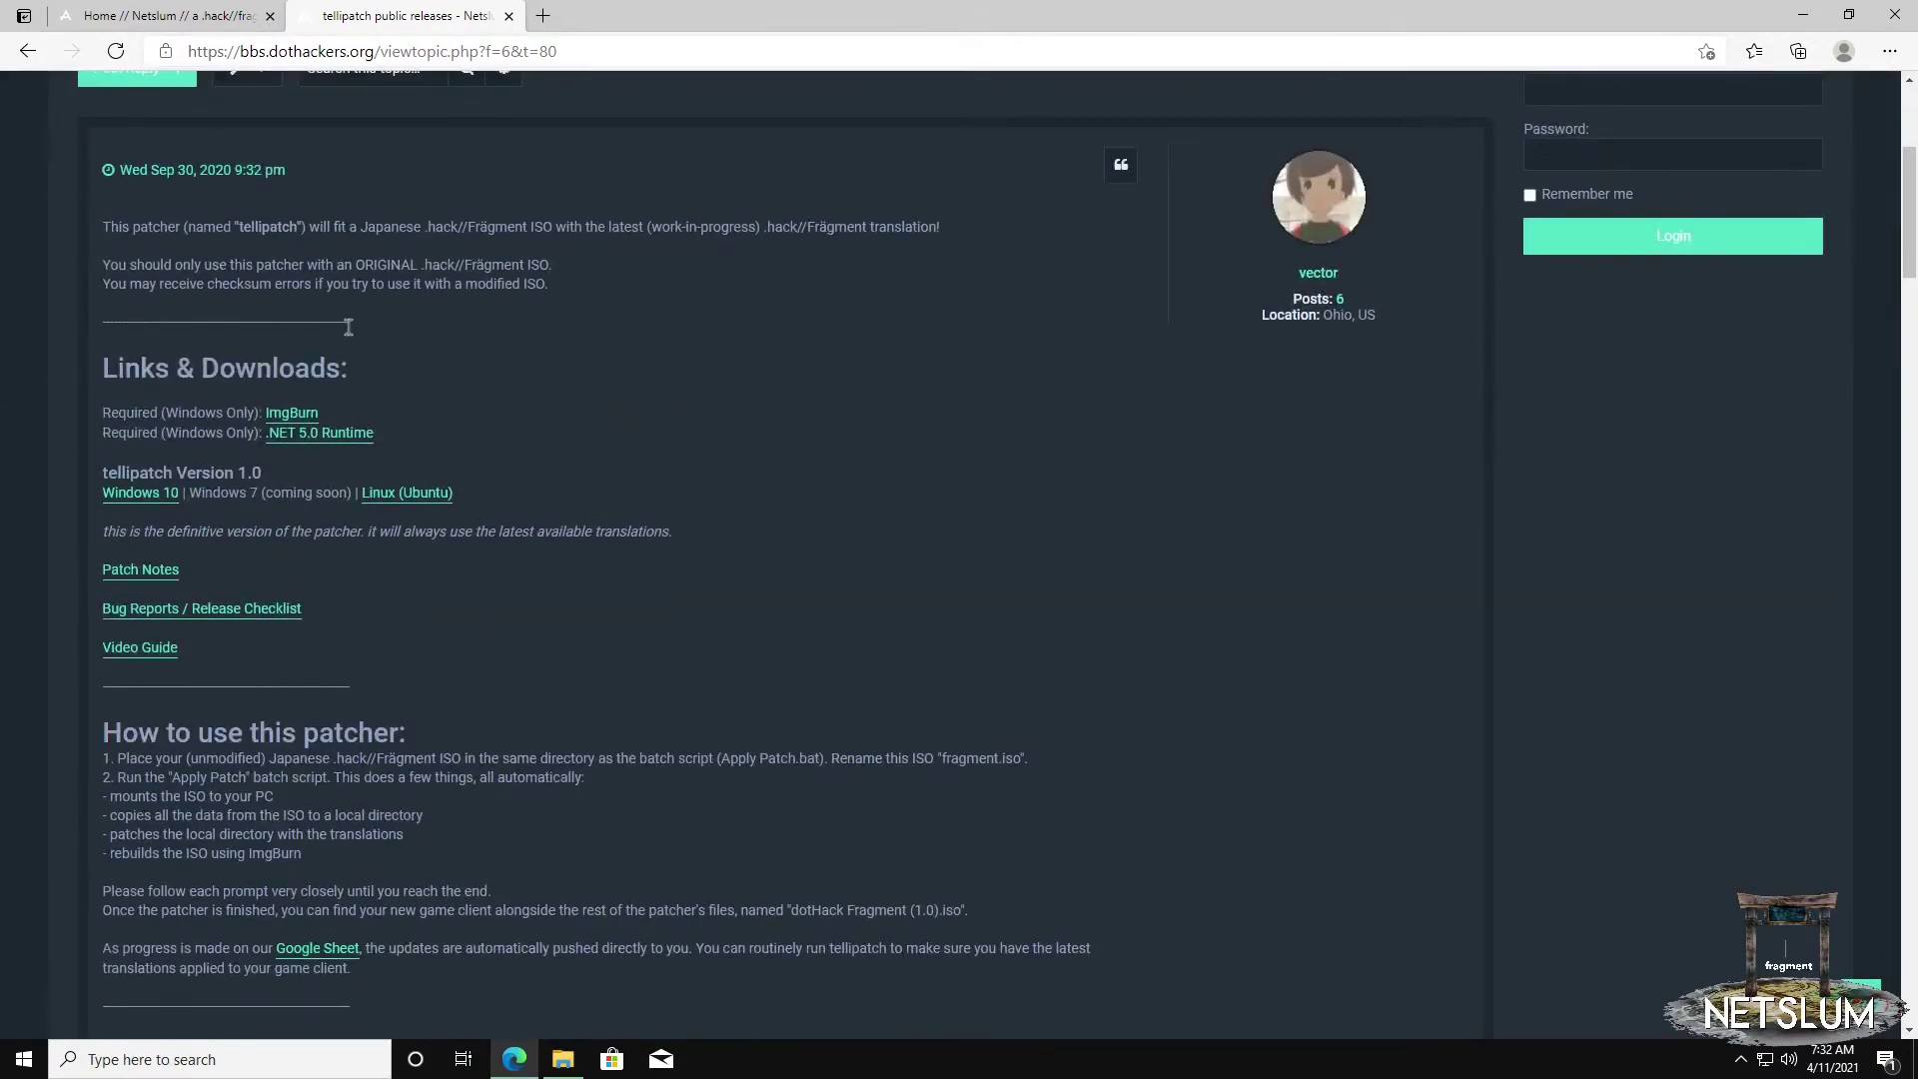
{"action": "scroll", "coordinate": [352, 730], "scroll_direction": "down", "scroll_amount": 3}
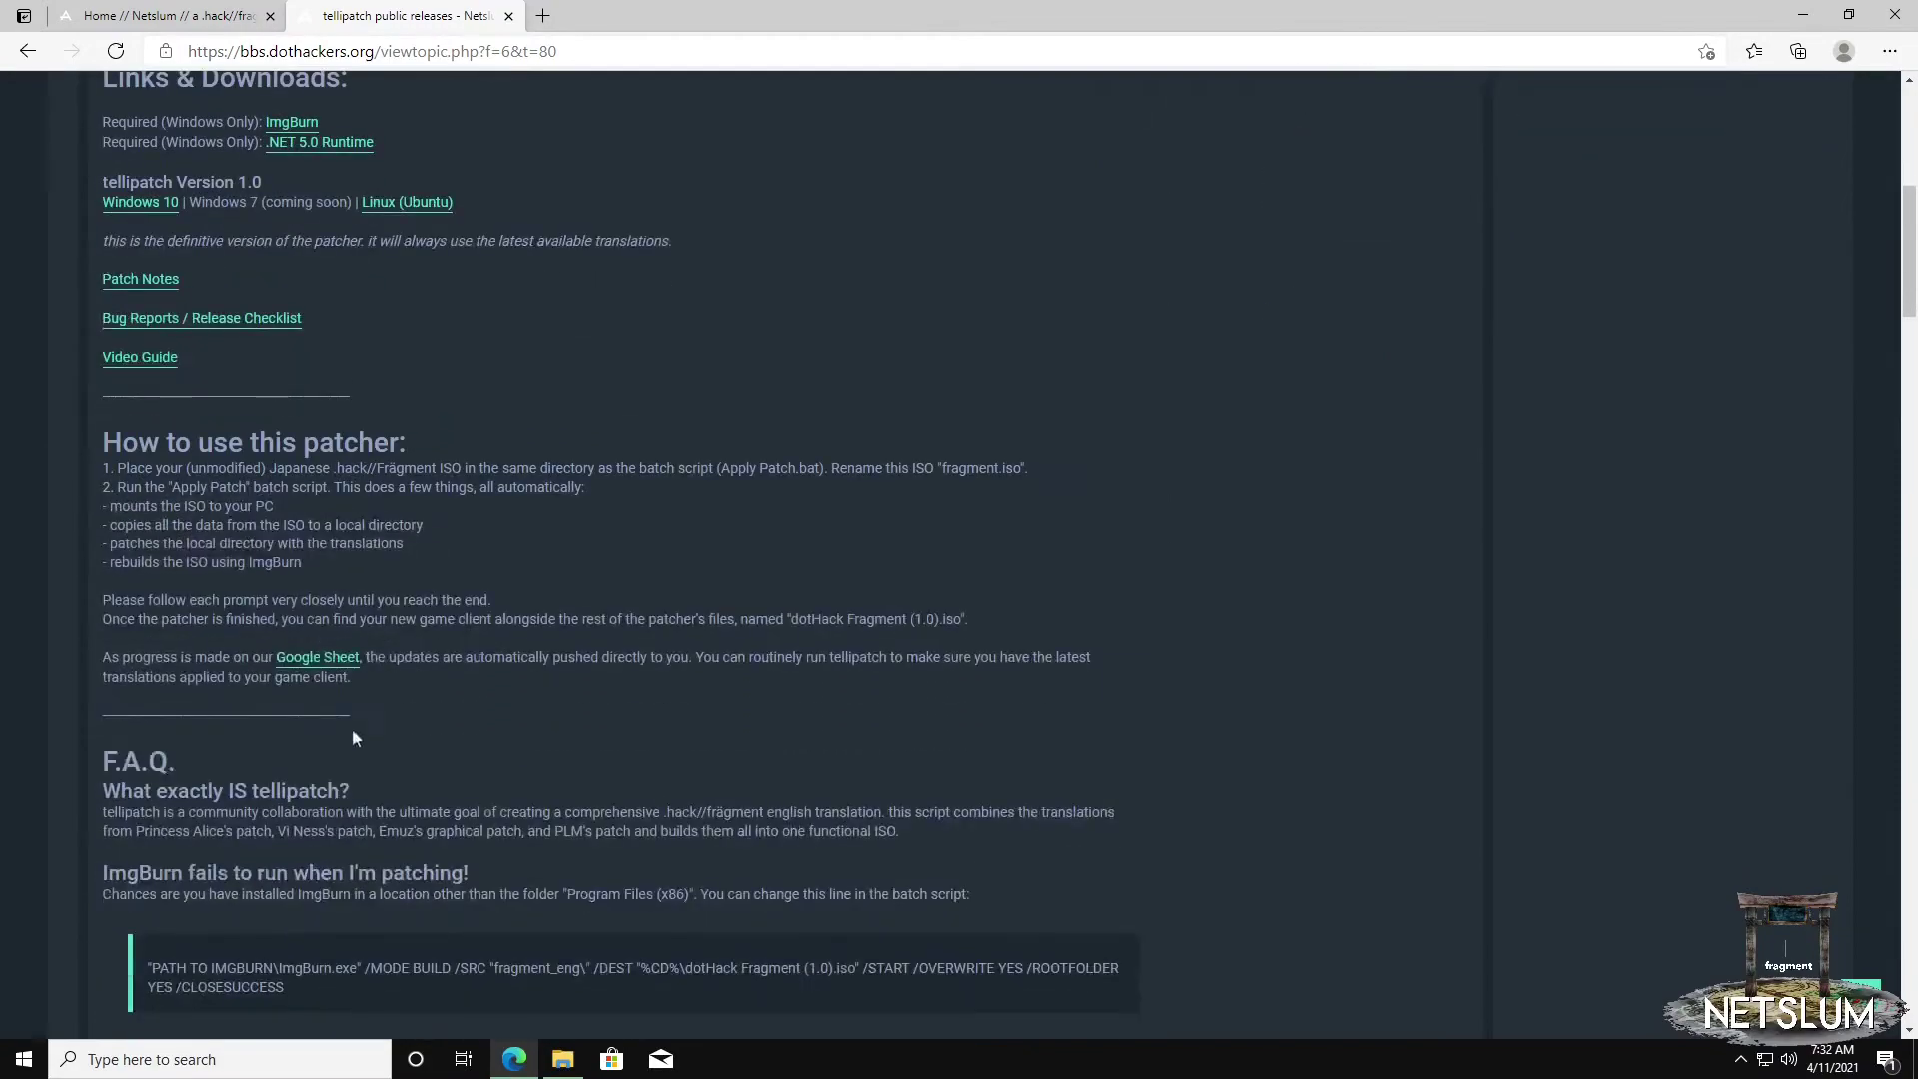
{"action": "scroll", "coordinate": [396, 665], "scroll_direction": "down", "scroll_amount": 18}
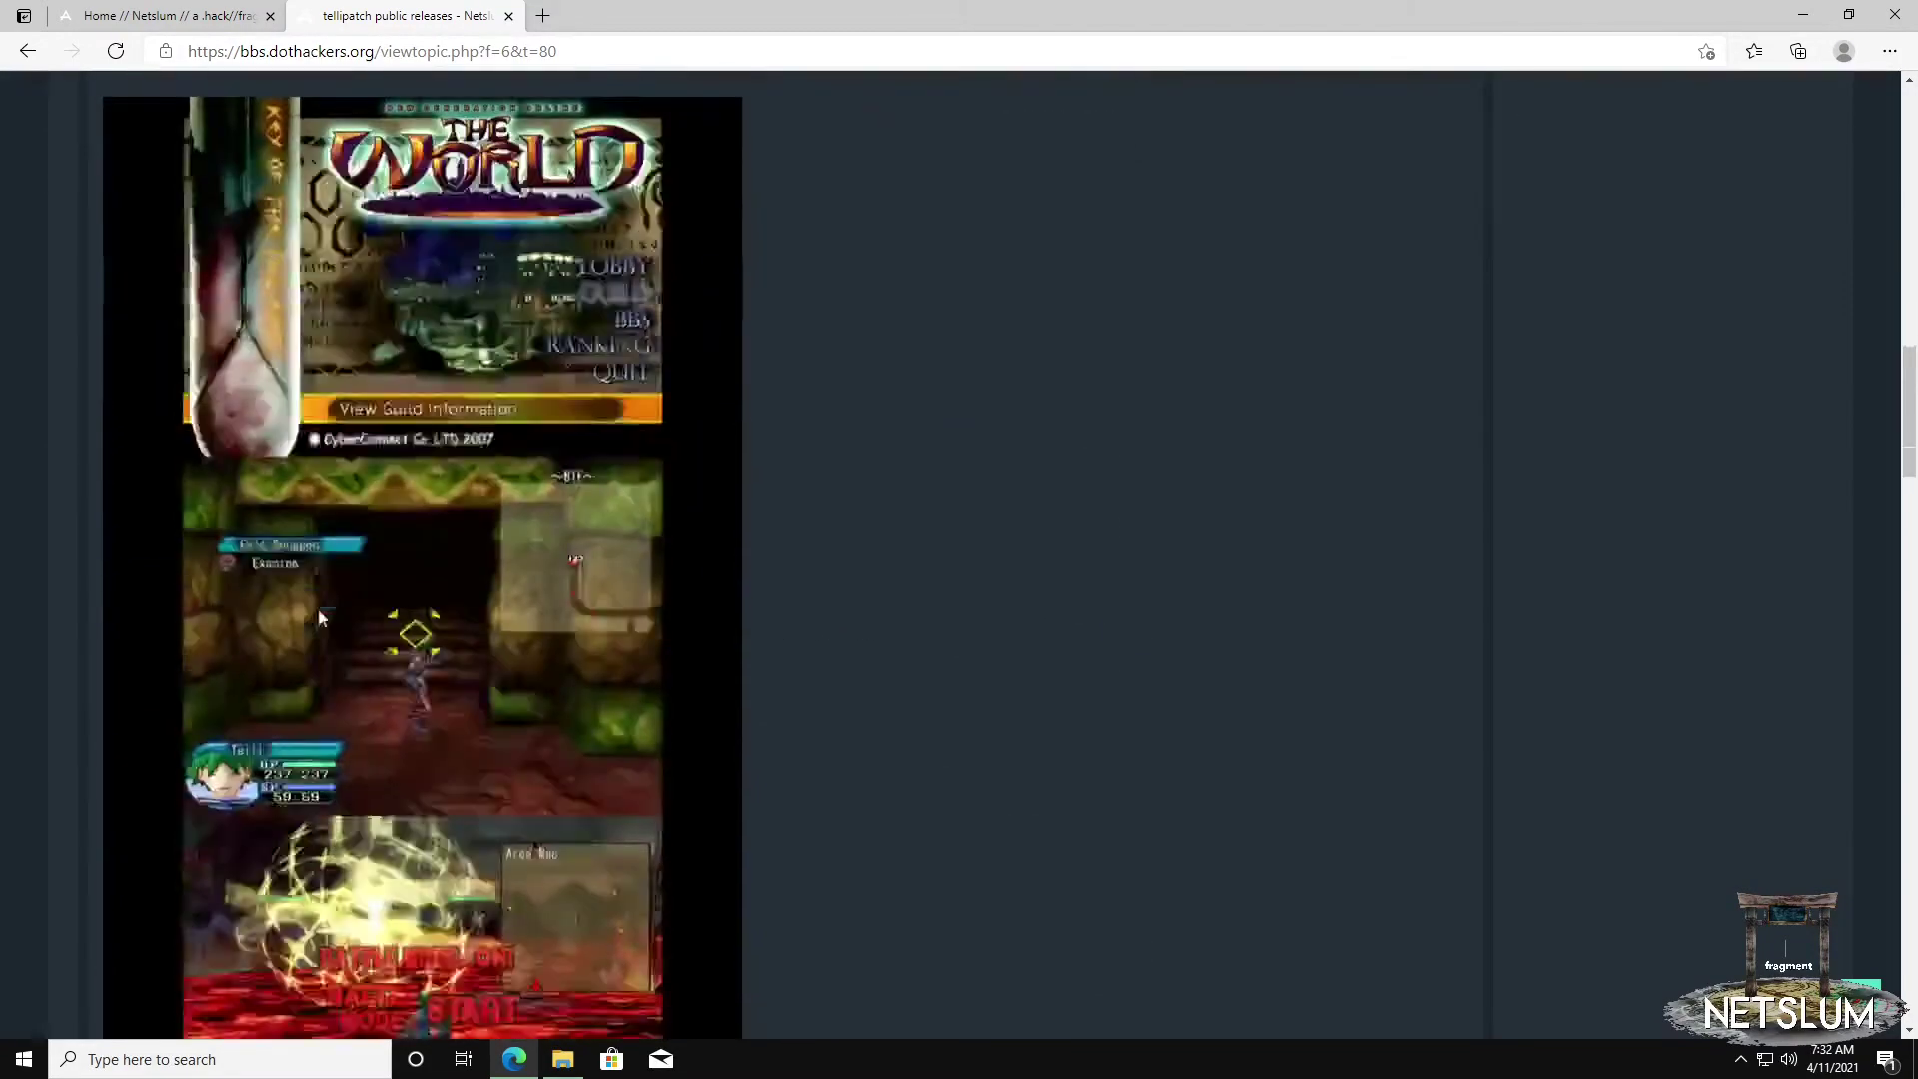
{"action": "scroll", "coordinate": [340, 611], "scroll_direction": "down", "scroll_amount": 18}
{"action": "scroll", "coordinate": [493, 671], "scroll_direction": "up", "scroll_amount": 19}
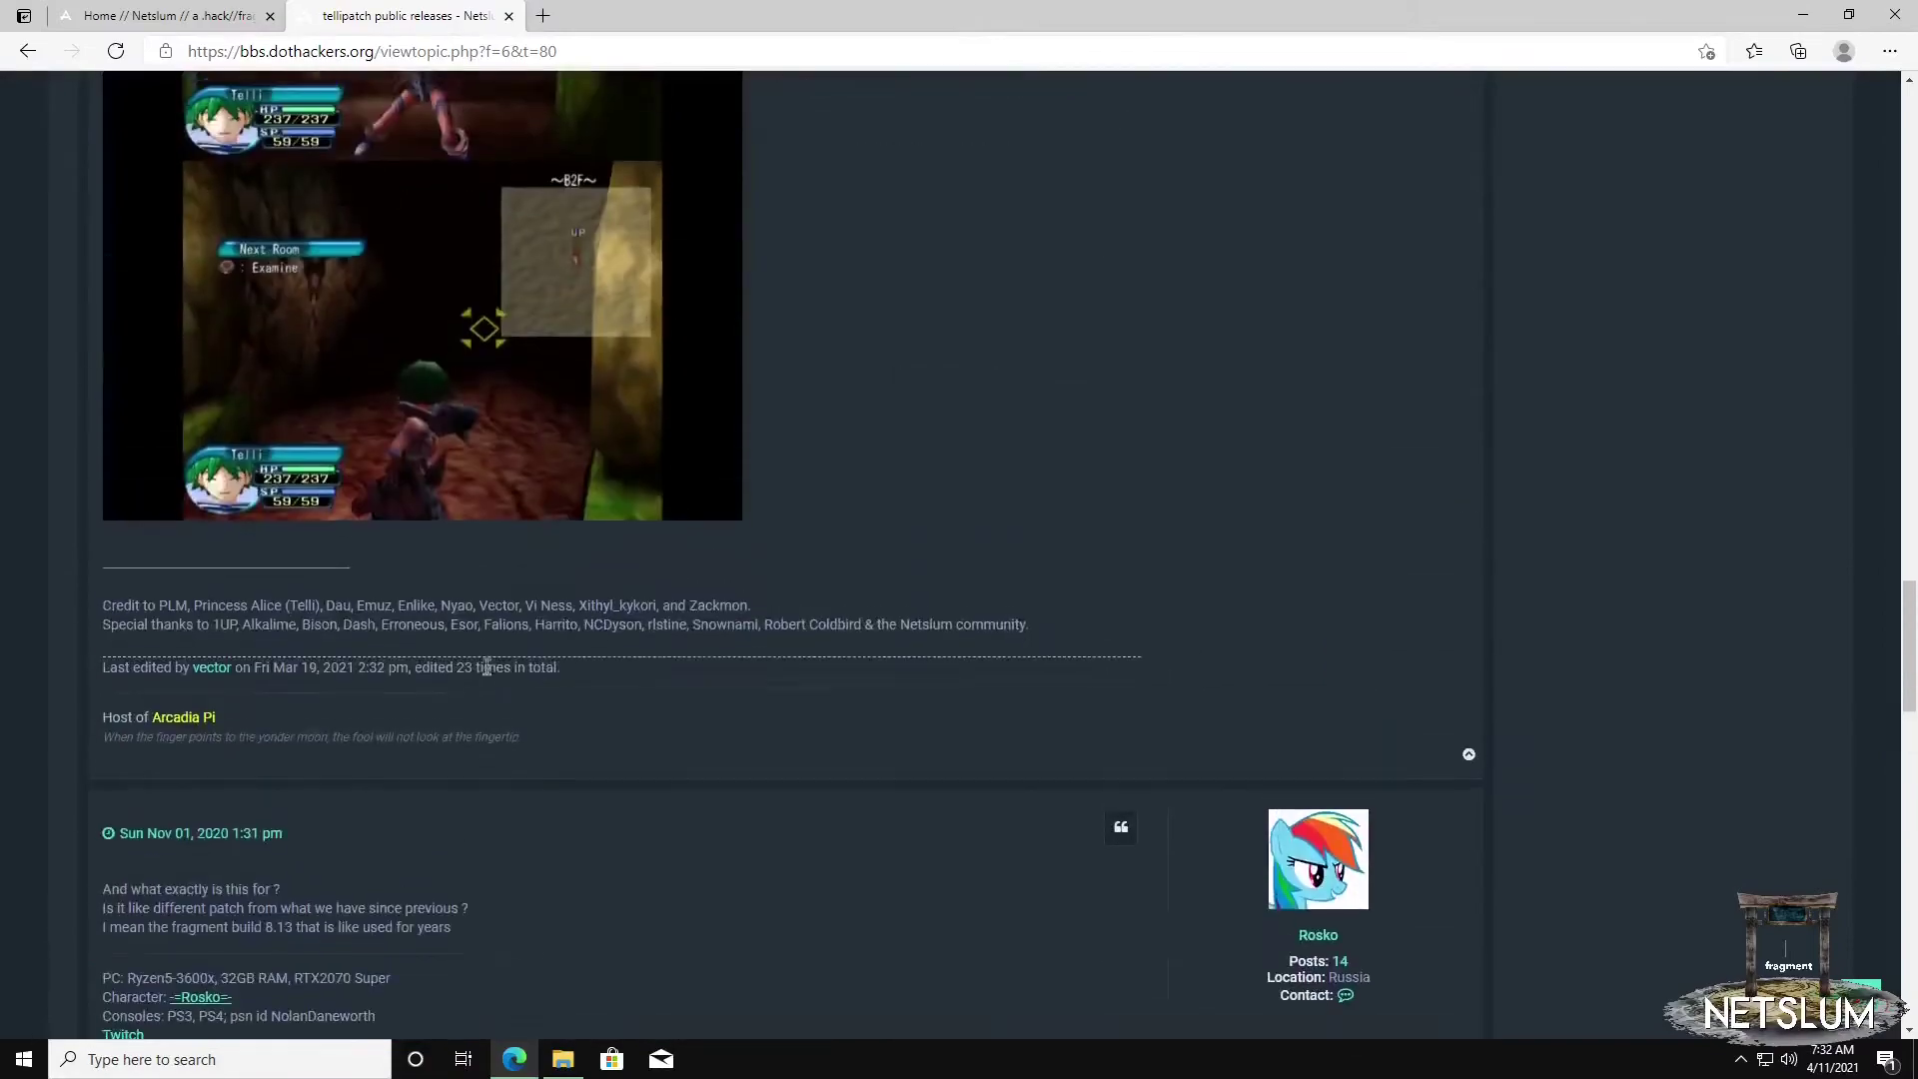
{"action": "scroll", "coordinate": [485, 680], "scroll_direction": "up", "scroll_amount": 20}
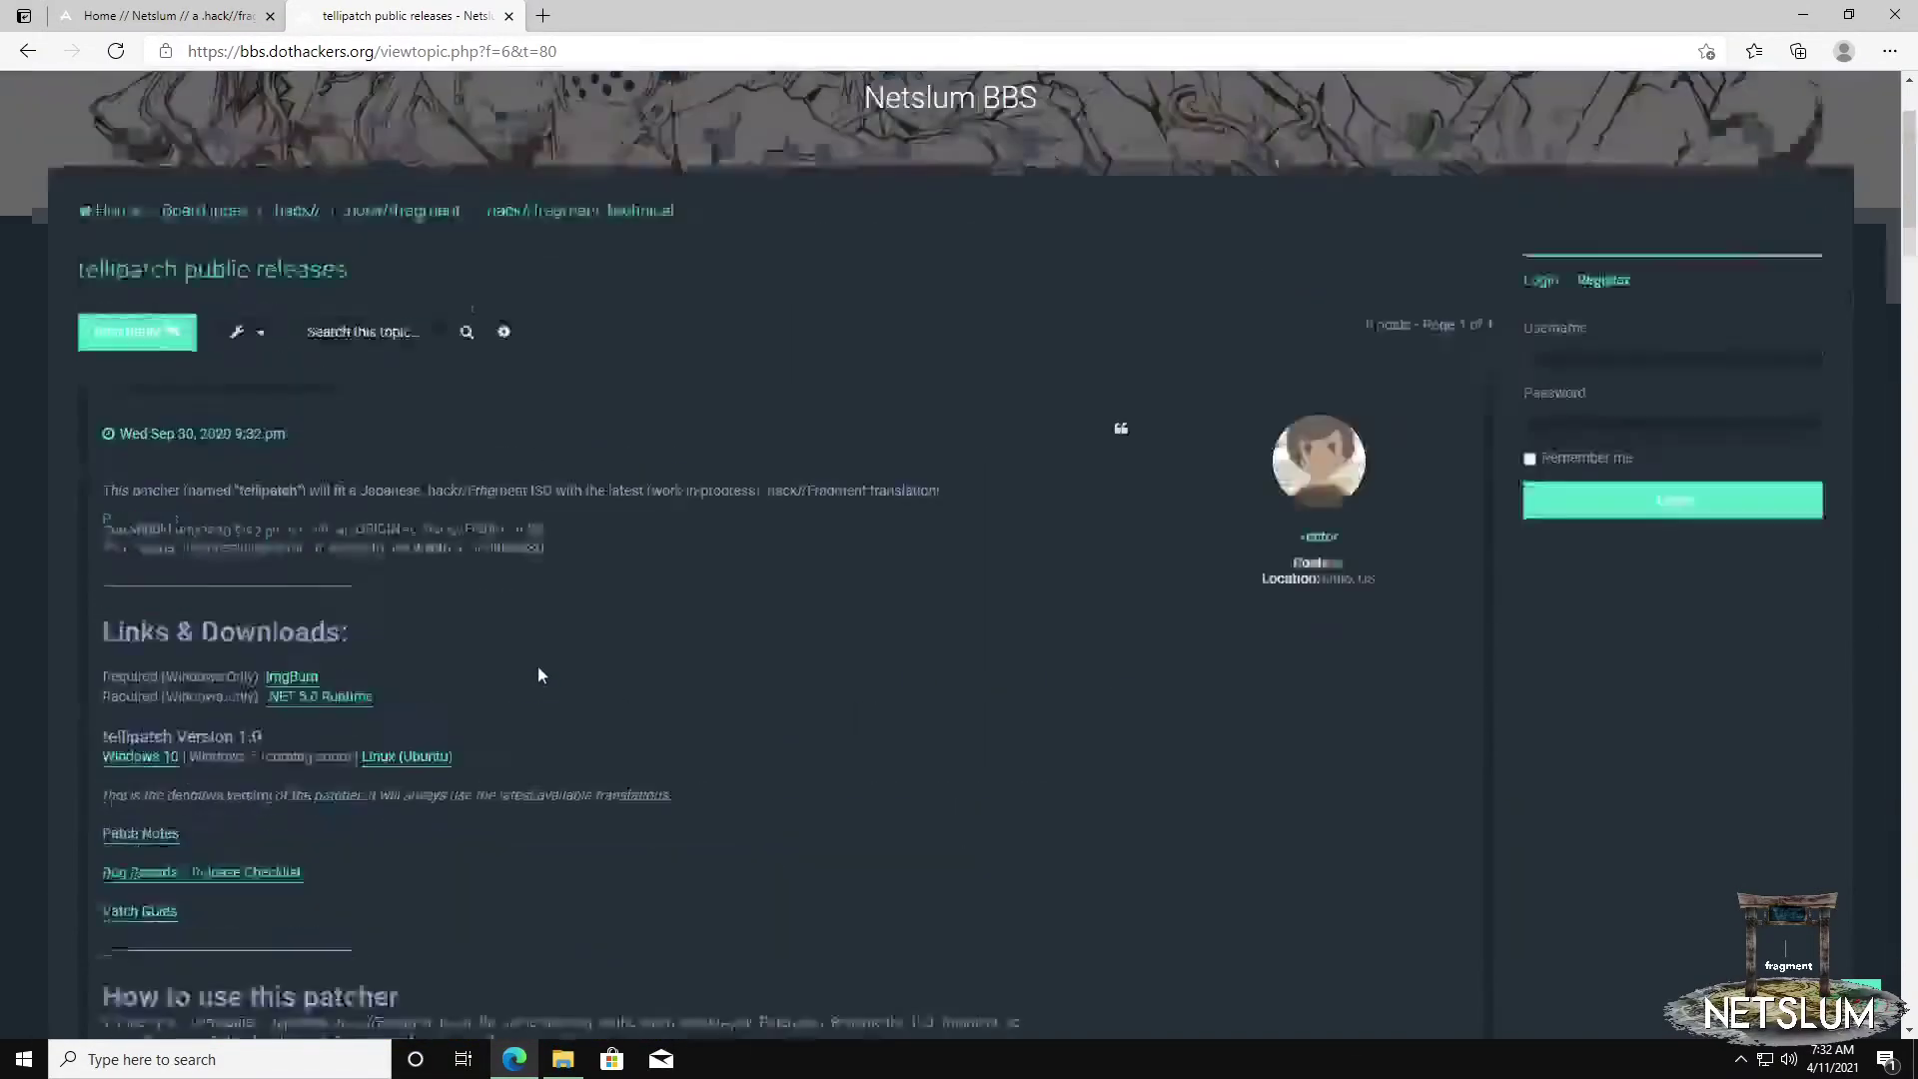
{"action": "scroll", "coordinate": [495, 674], "scroll_direction": "down", "scroll_amount": 4}
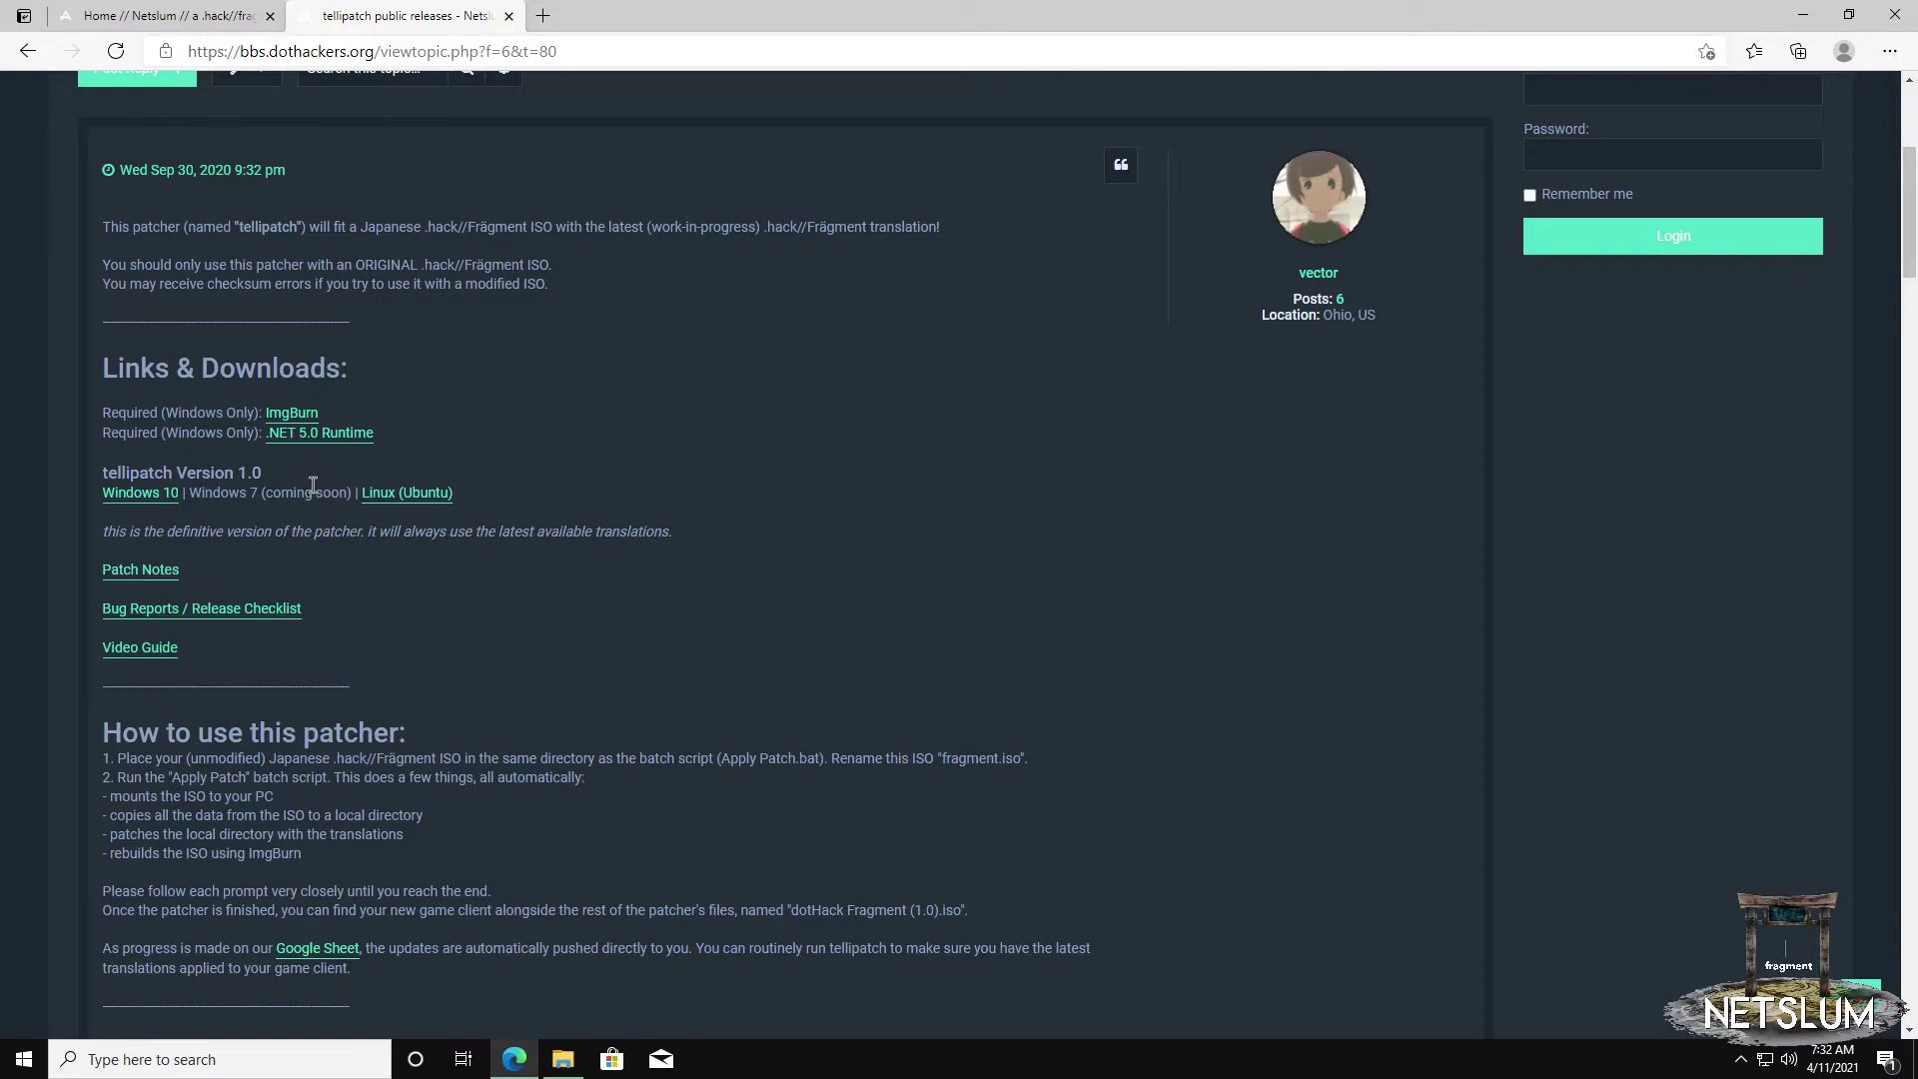
{"action": "right_click", "coordinate": [300, 420]}
Step: Open the ImgBurn and .NET 5.0 Runtime links in new tabs, download SetupImgBurn_2.5.8.0.exe, then close the ImgBurn site
{"action": "left_click", "coordinate": [344, 431]}
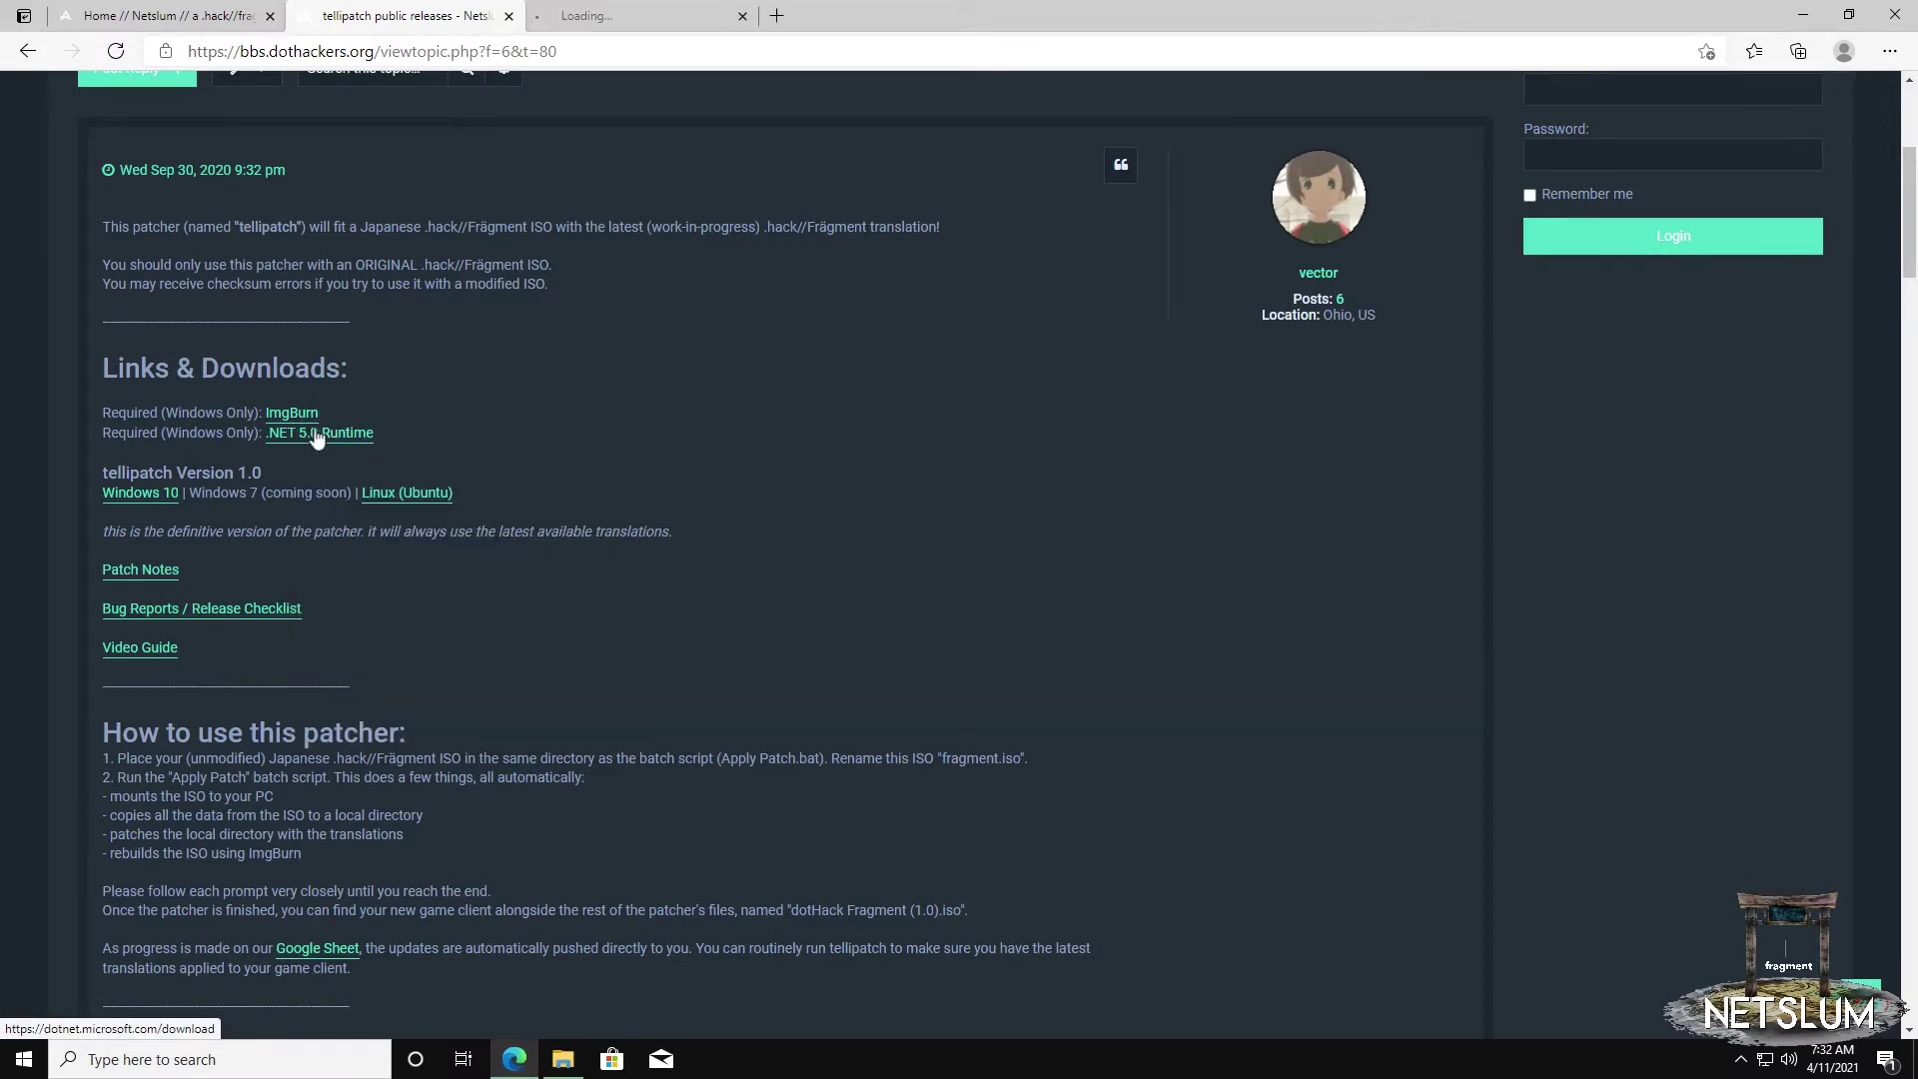
{"action": "right_click", "coordinate": [308, 435]}
{"action": "left_click", "coordinate": [358, 454]}
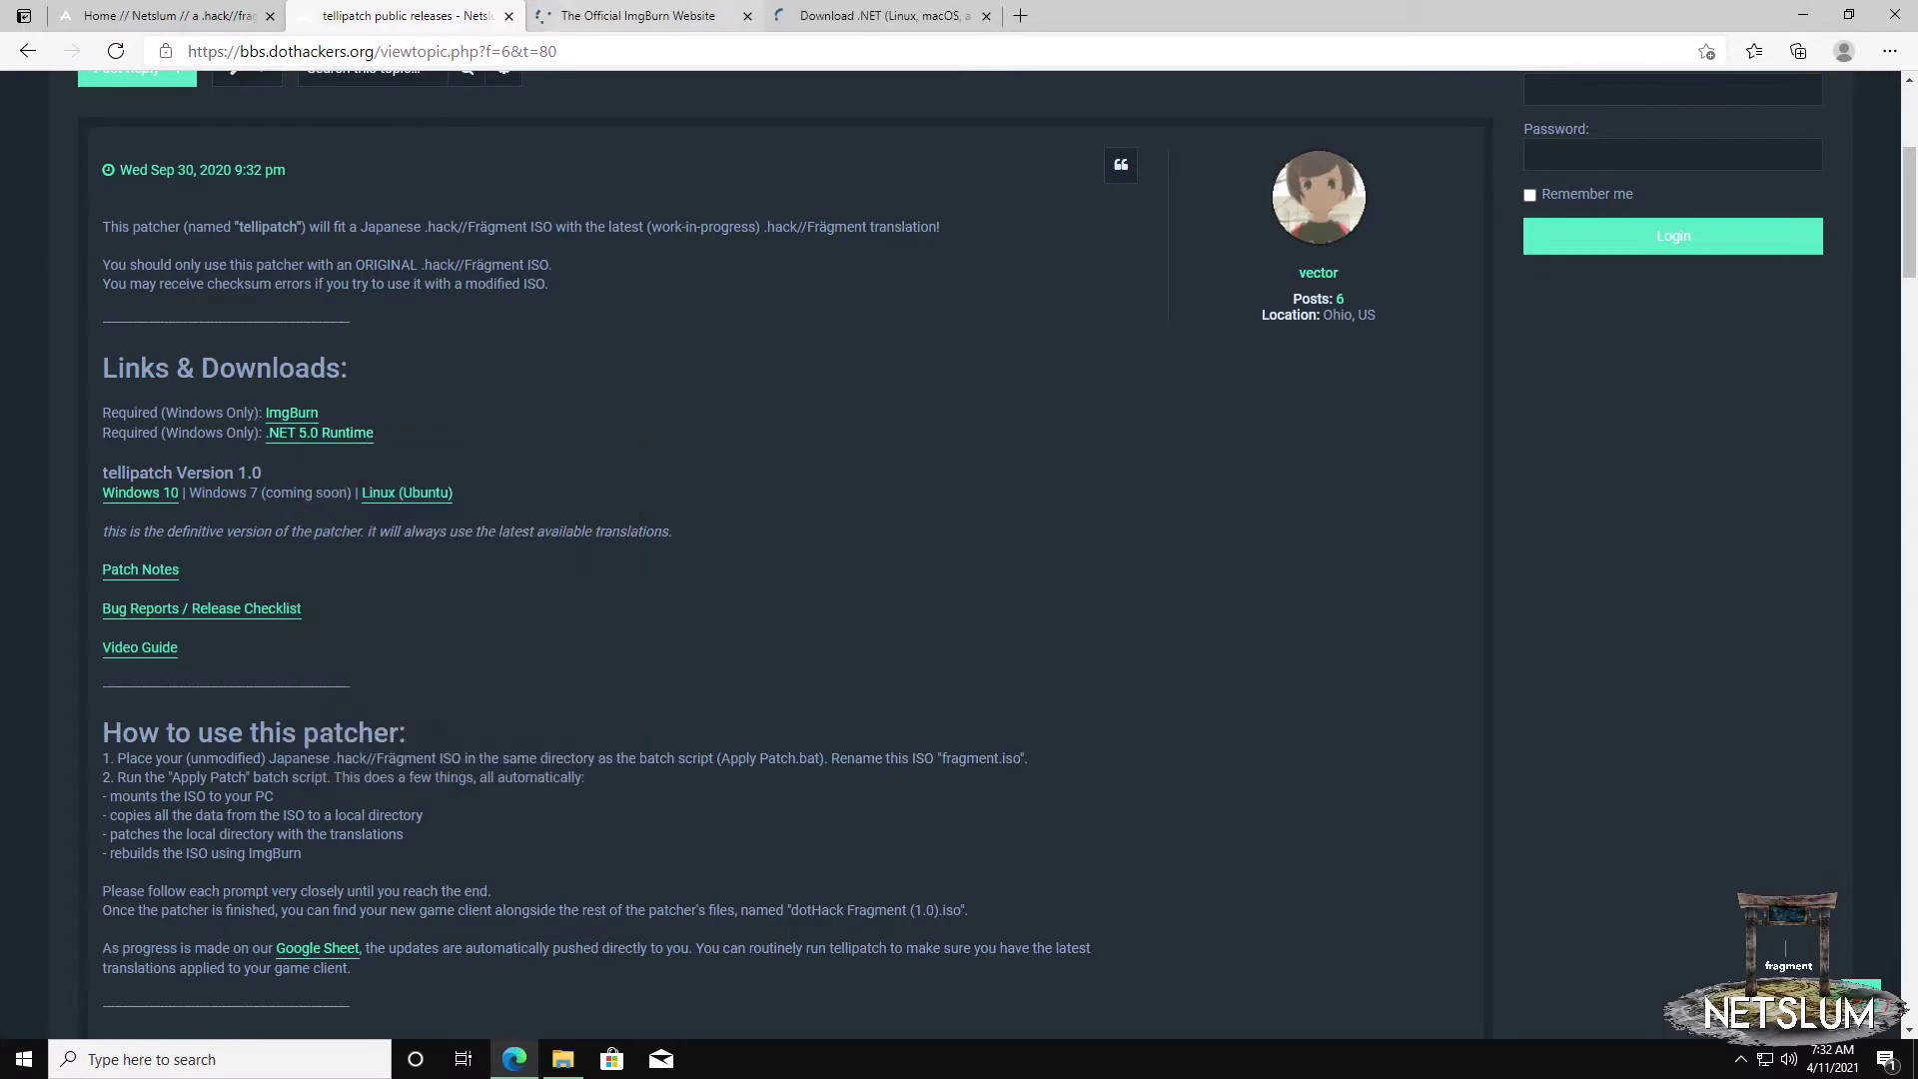
{"action": "left_click", "coordinate": [633, 18]}
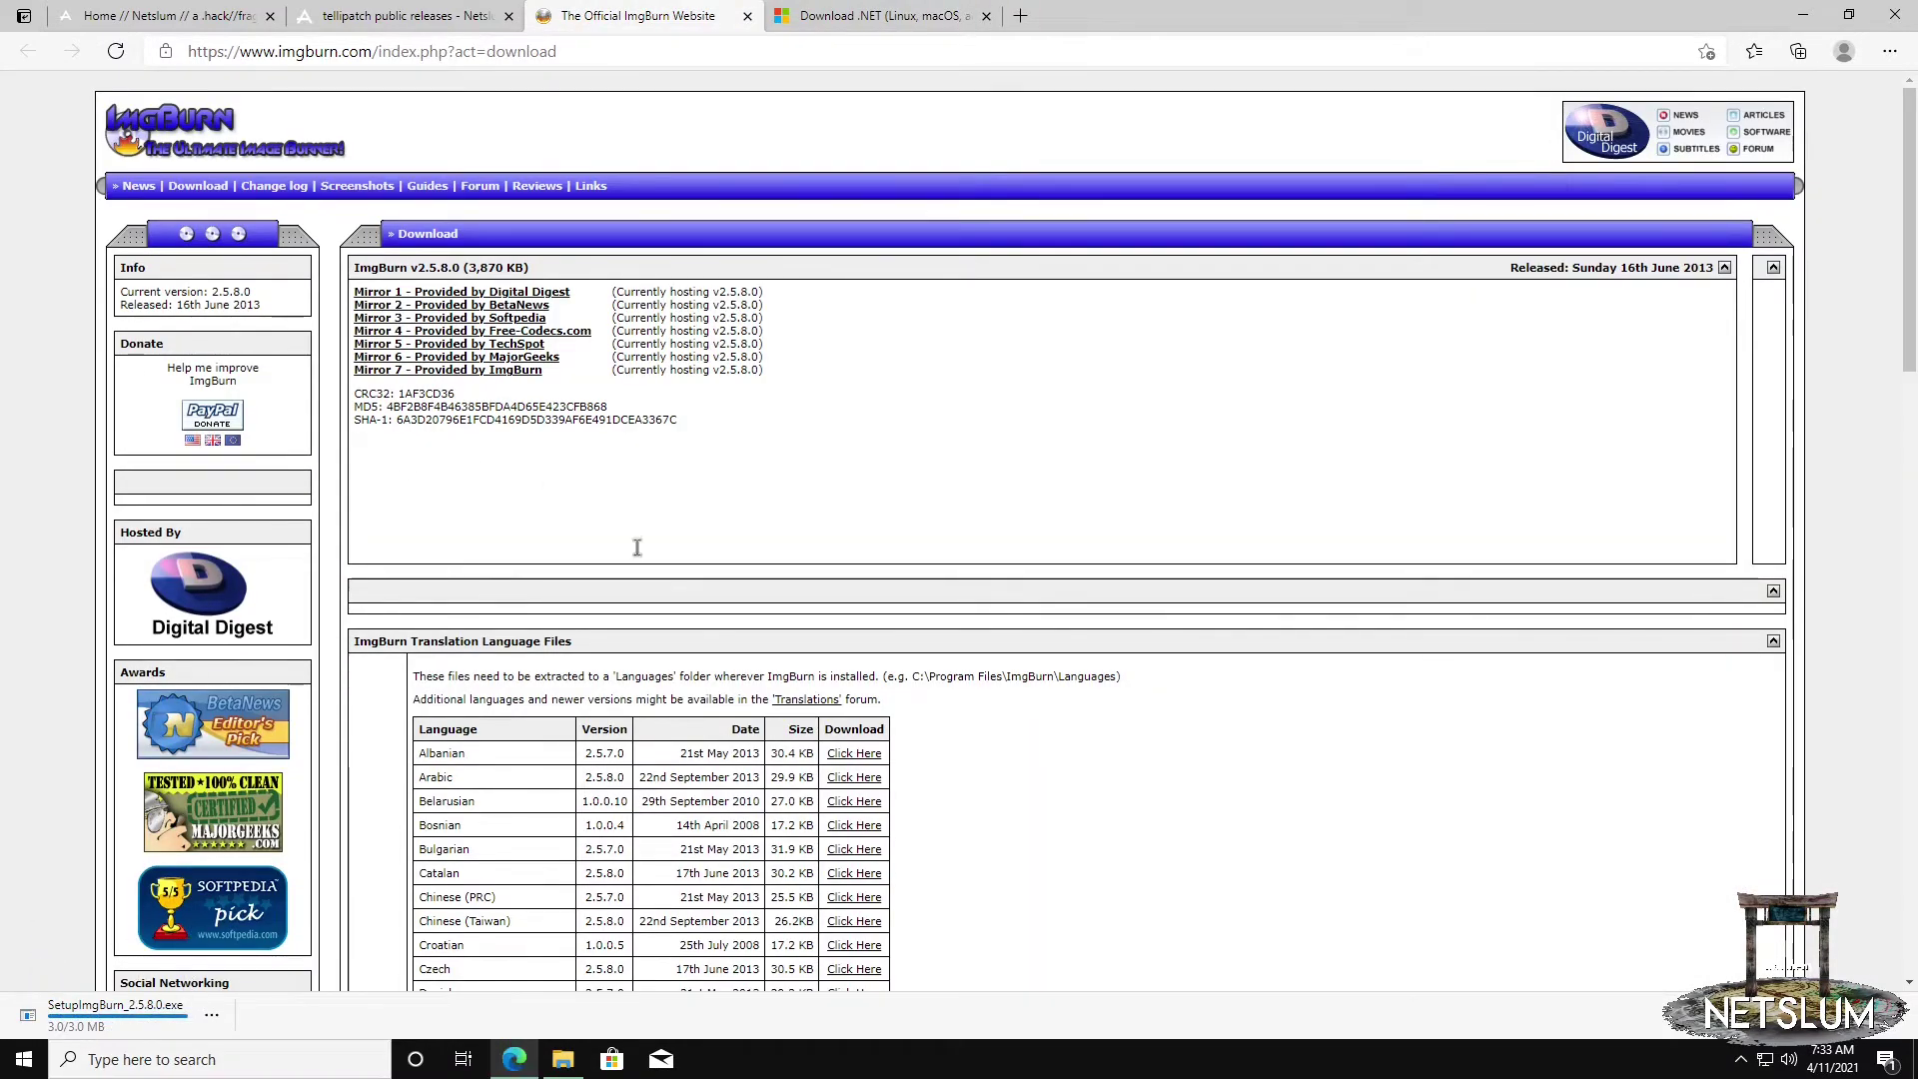
{"action": "left_click", "coordinate": [747, 16]}
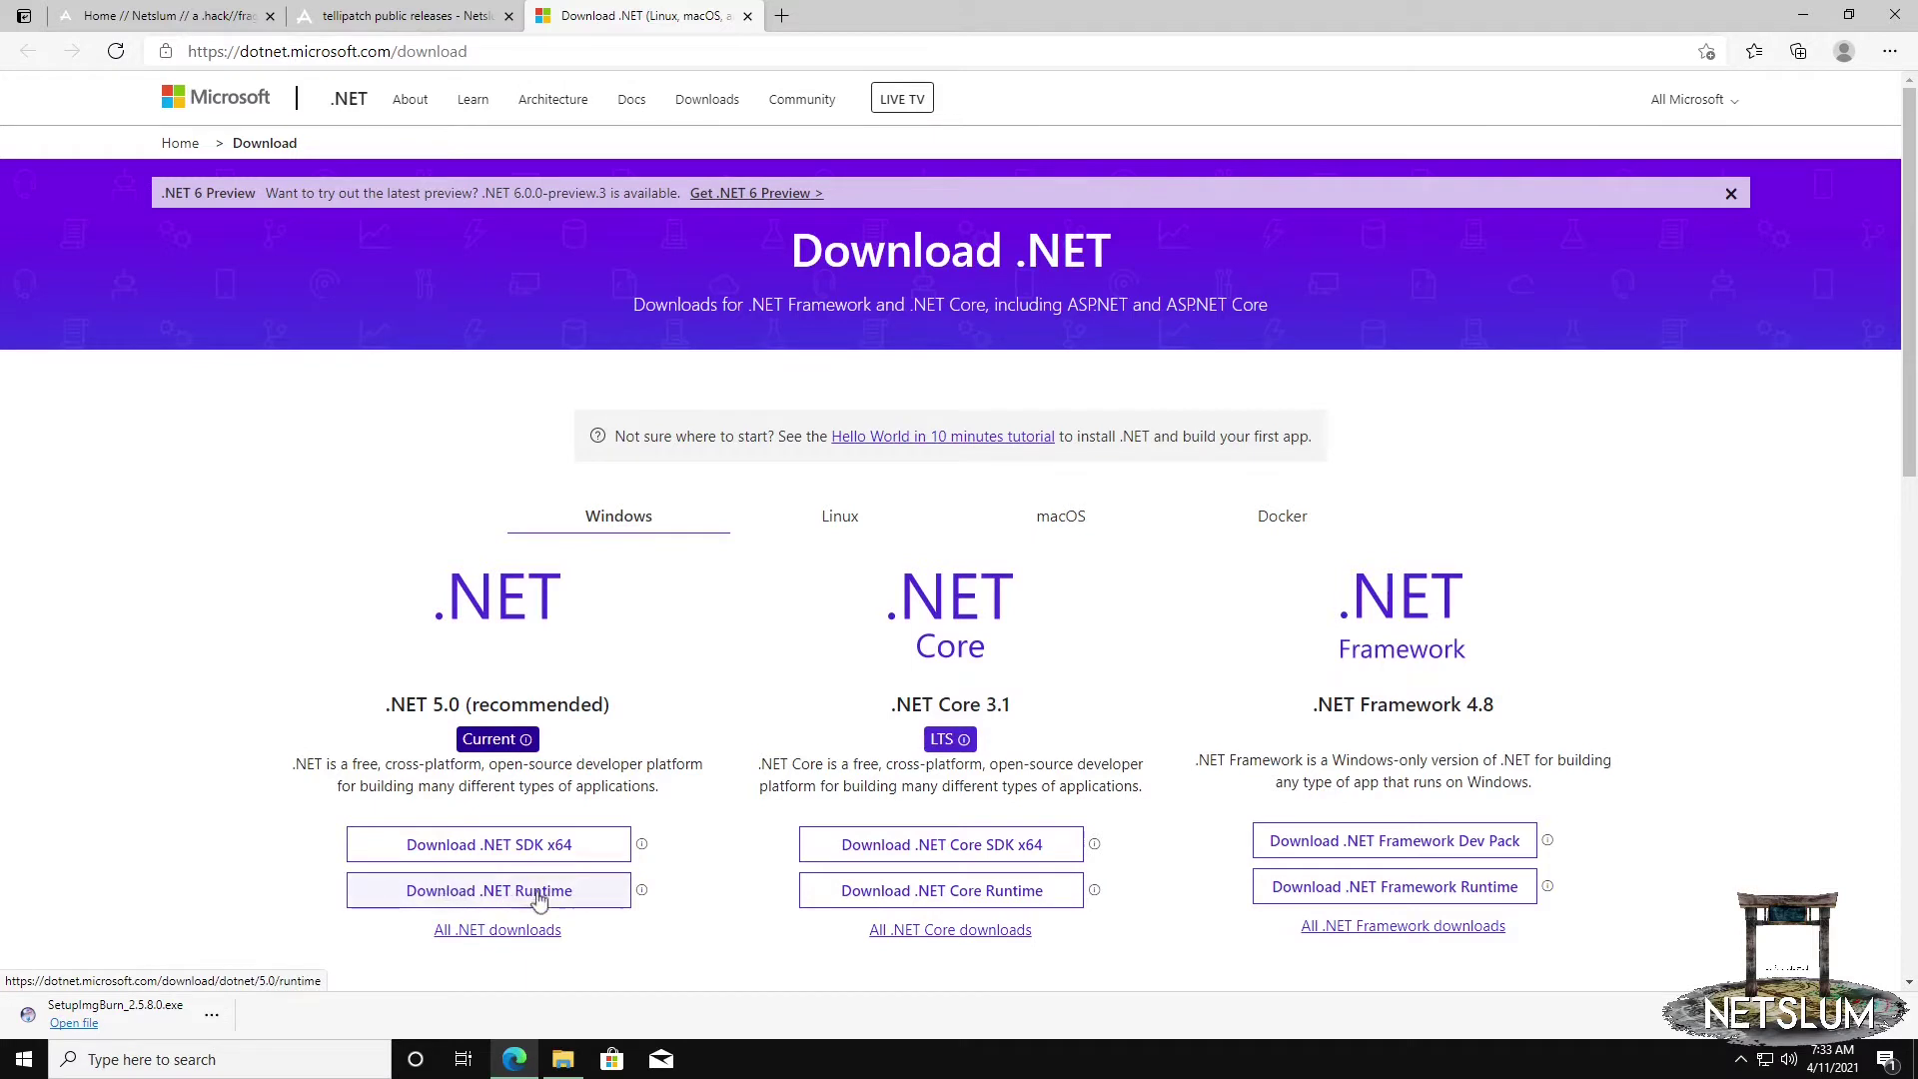
Step: Download the .NET 5.0 Desktop Runtime x64 installer manually, then close the .NET download page
{"action": "left_click", "coordinate": [534, 894]}
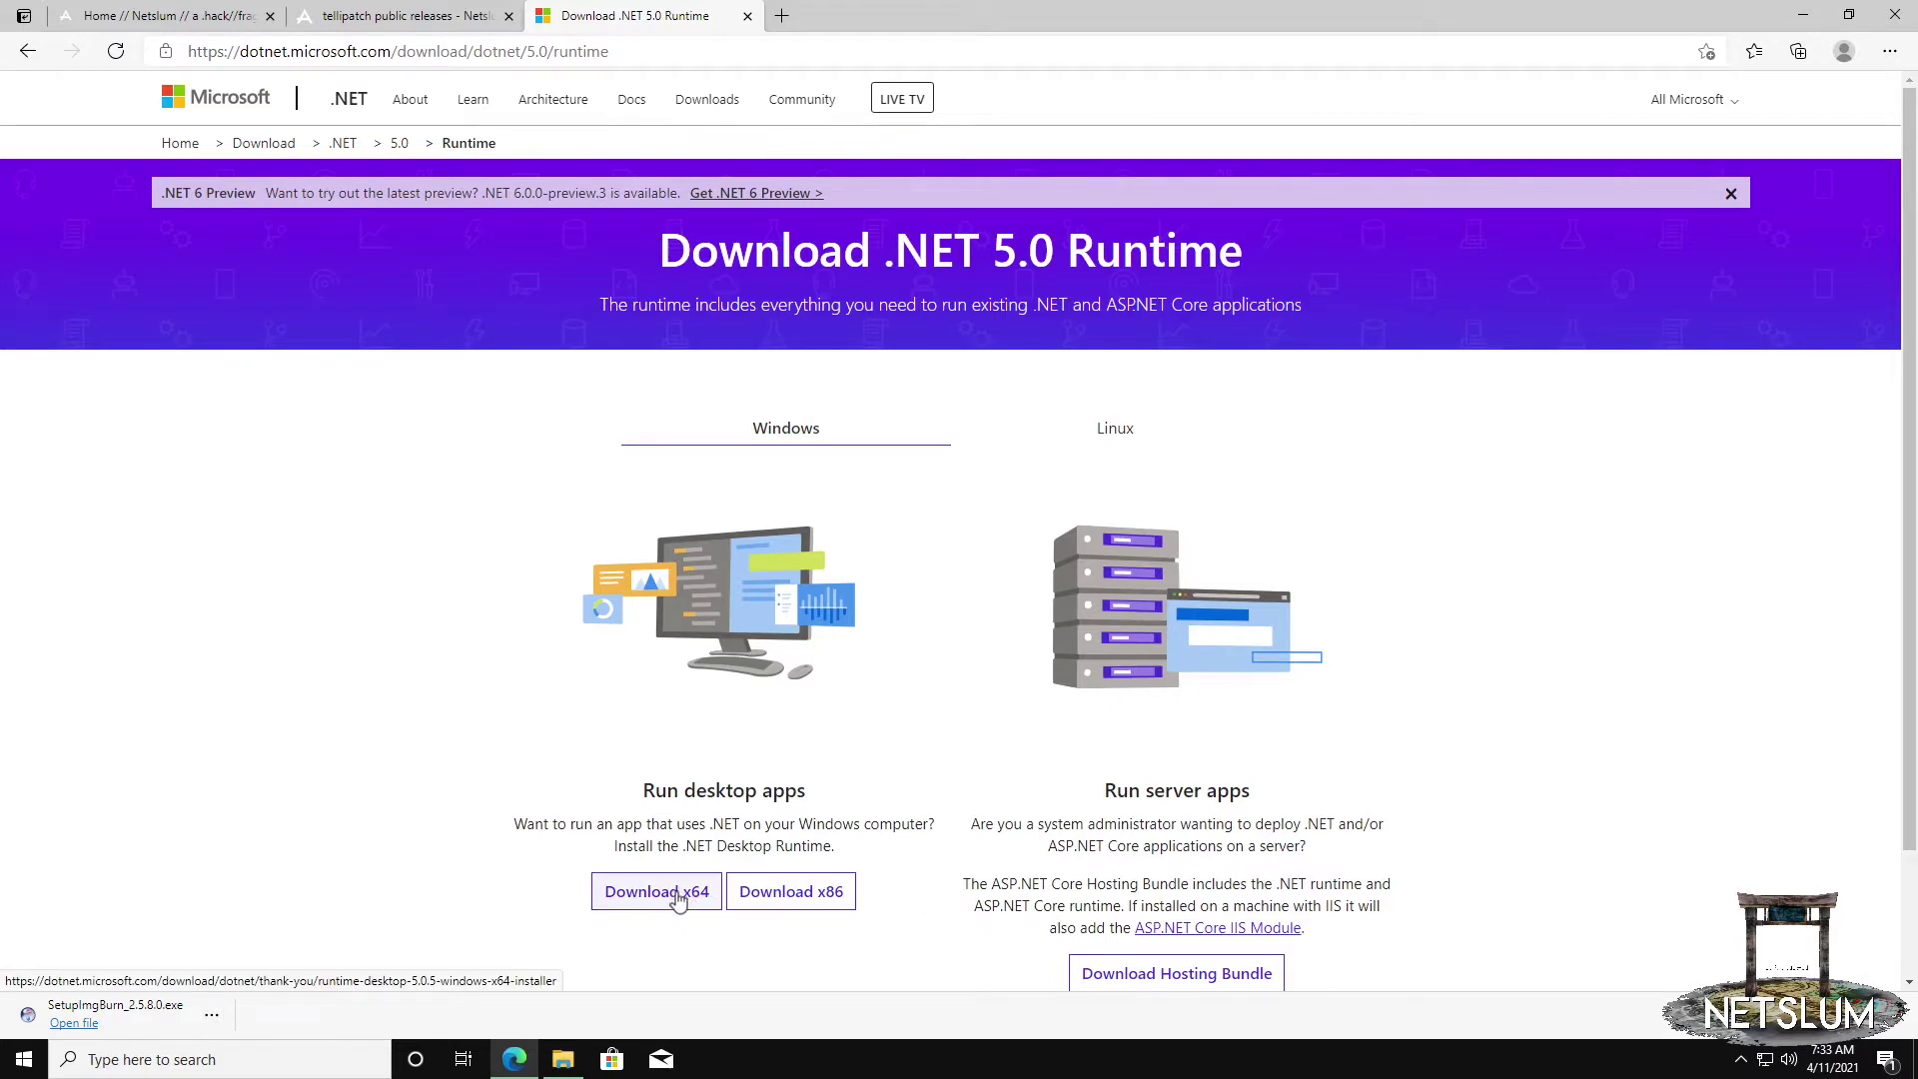
{"action": "left_click", "coordinate": [677, 901]}
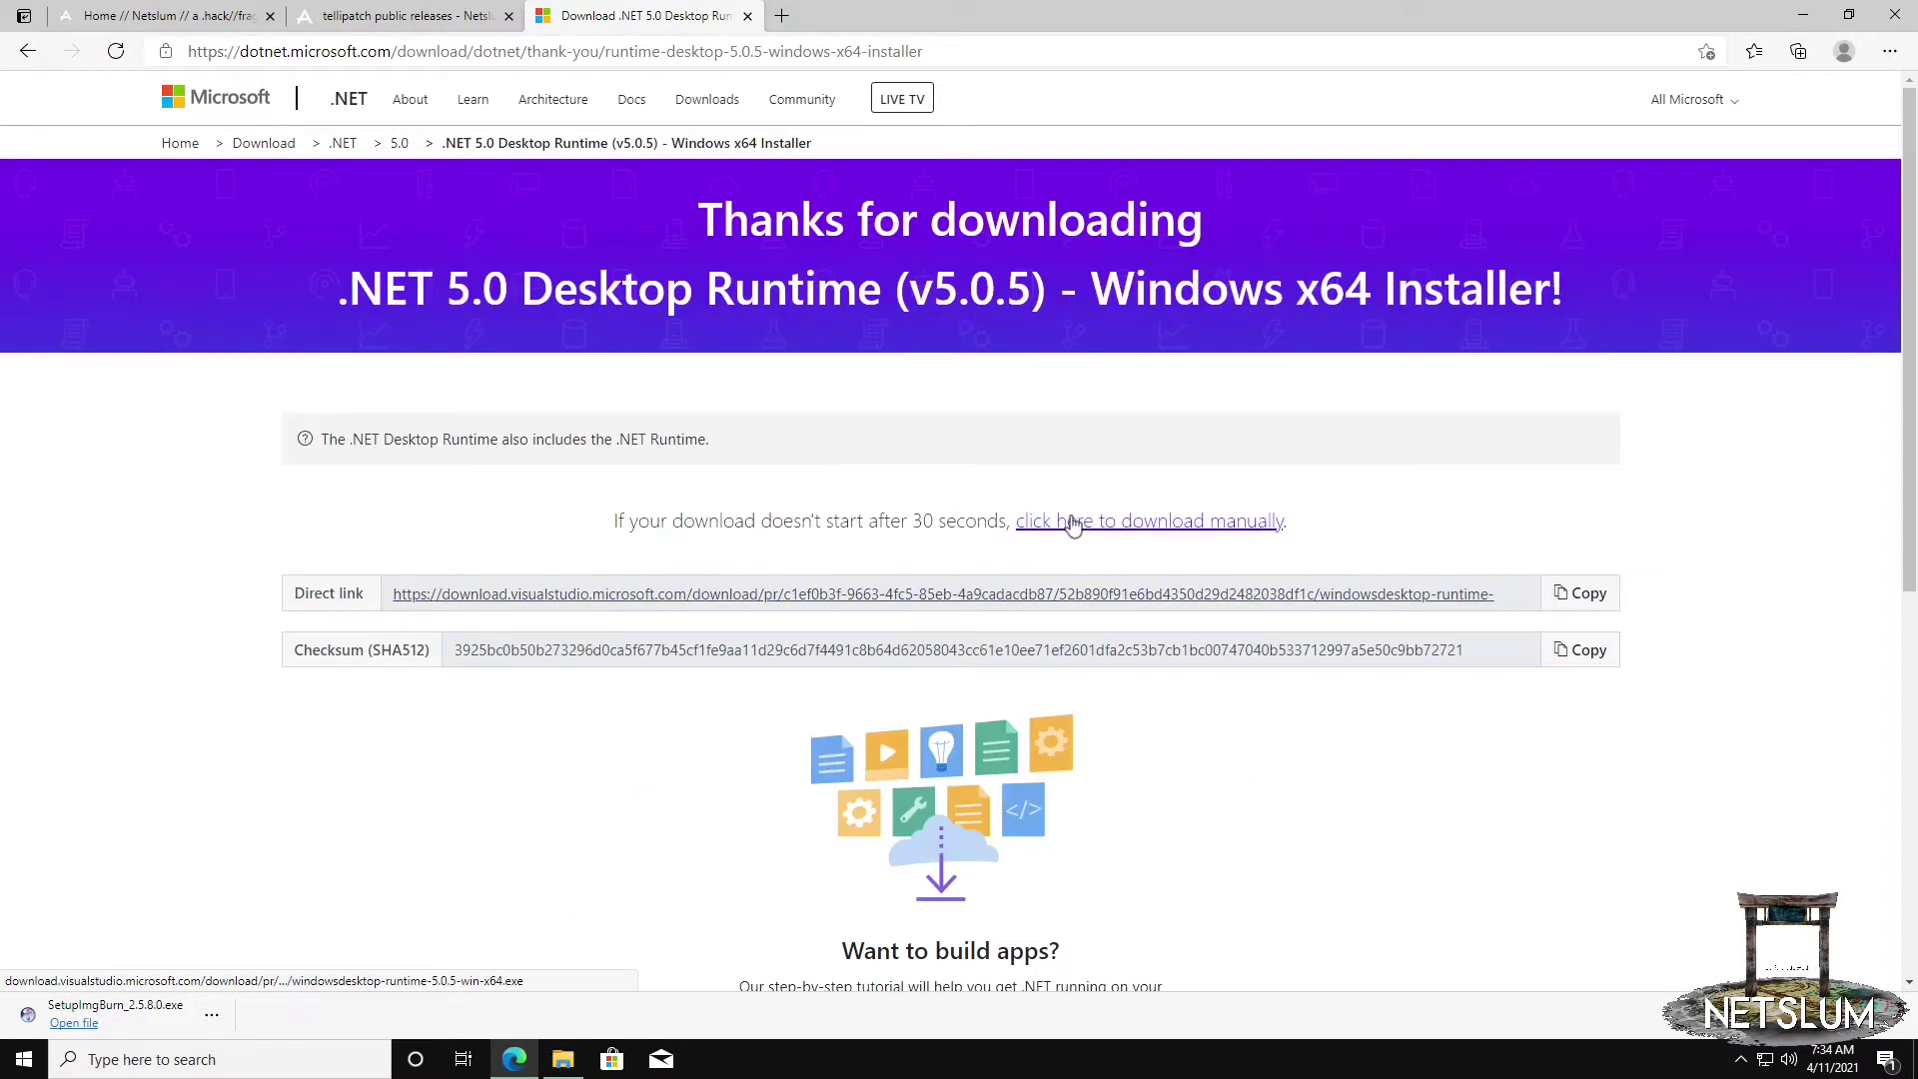
{"action": "left_click", "coordinate": [1071, 524]}
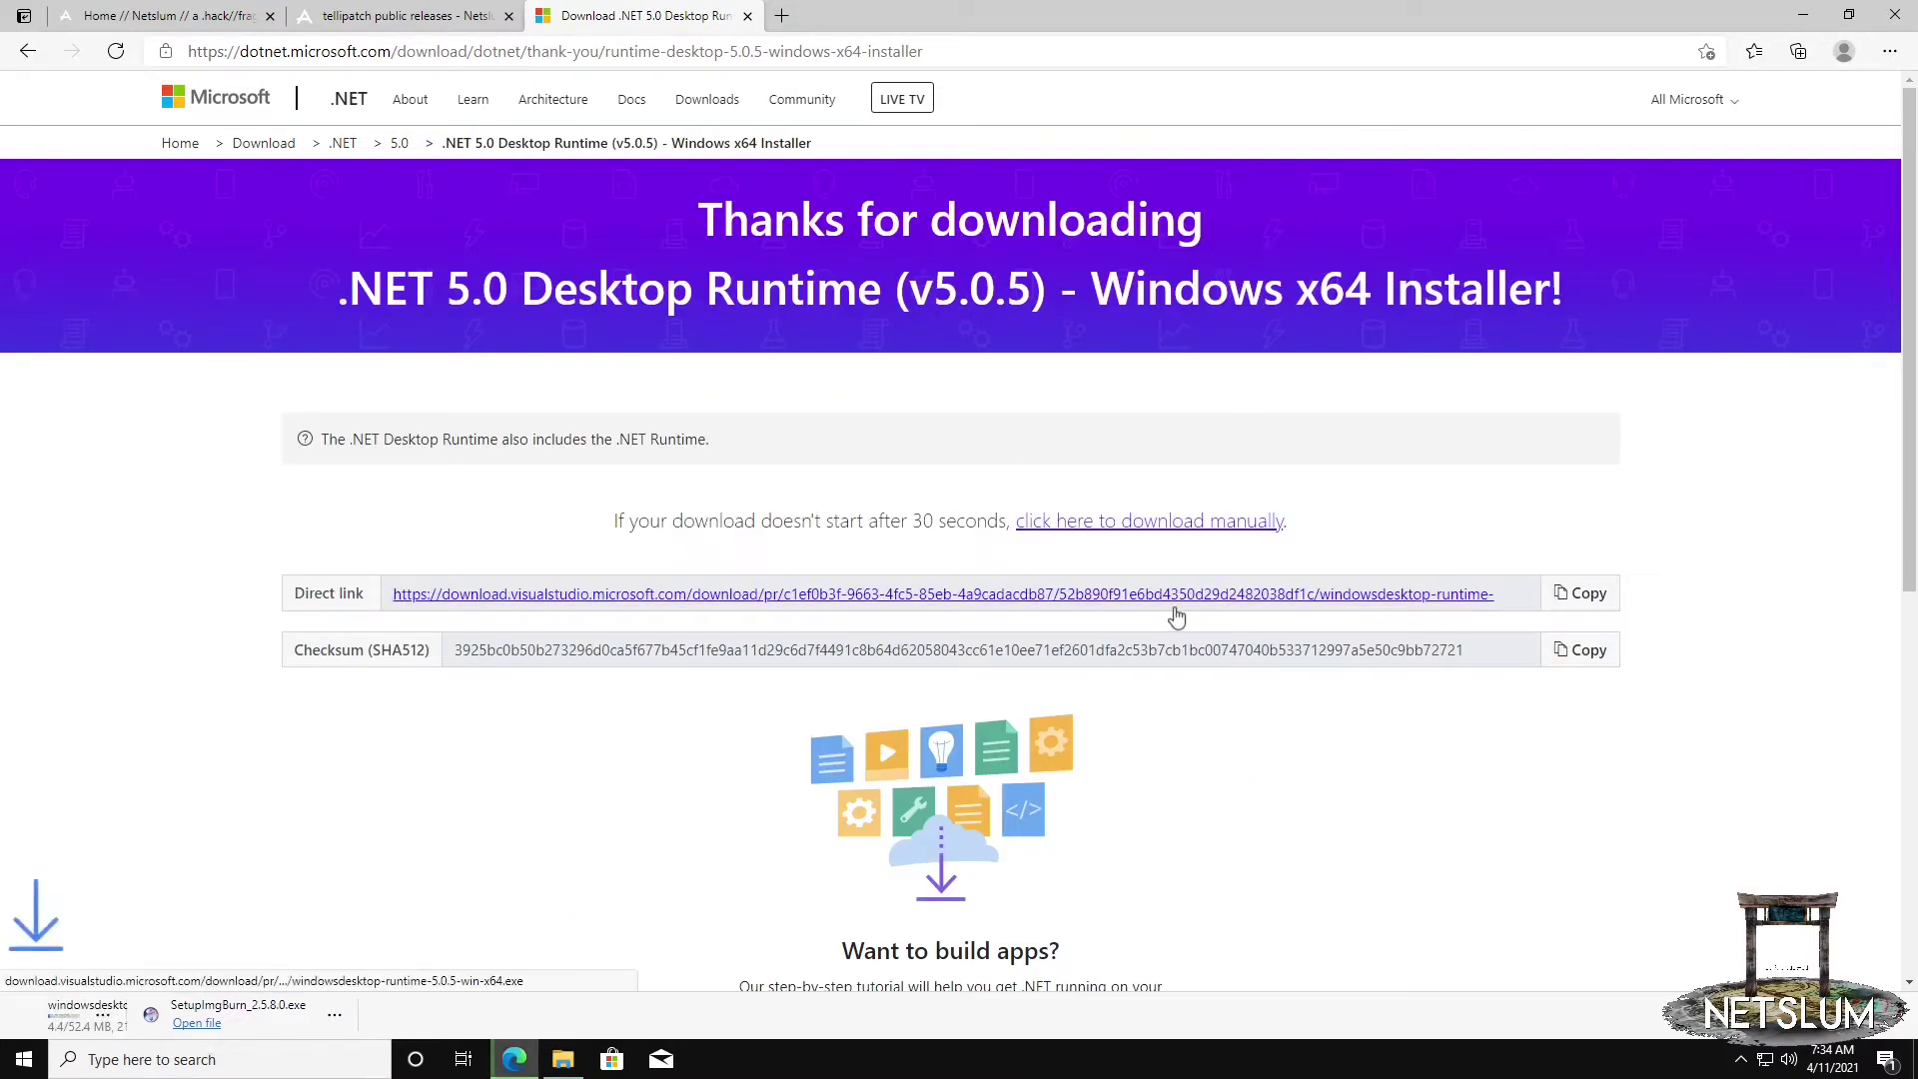
{"action": "left_click", "coordinate": [747, 16]}
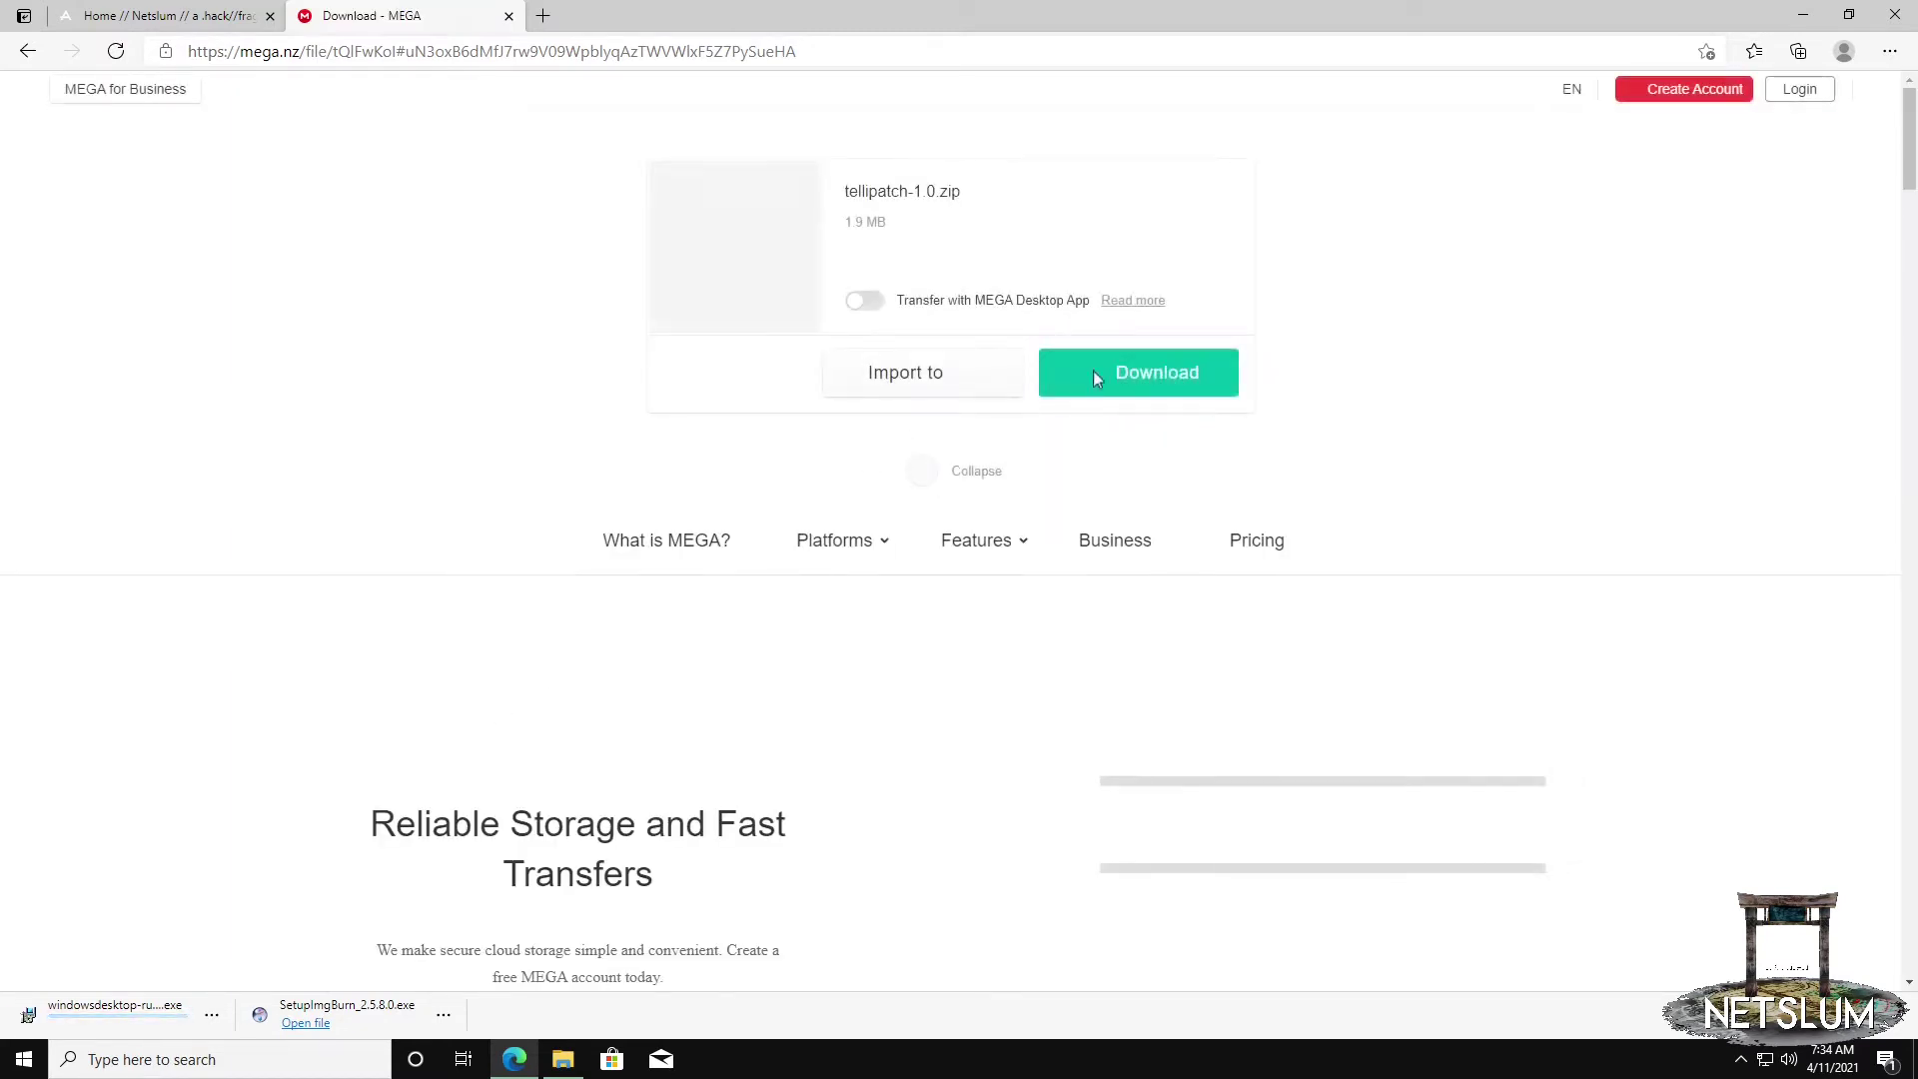
Step: Download tellipatch-1.0.zip from MEGA and close the MEGA page
{"action": "left_click", "coordinate": [1104, 372]}
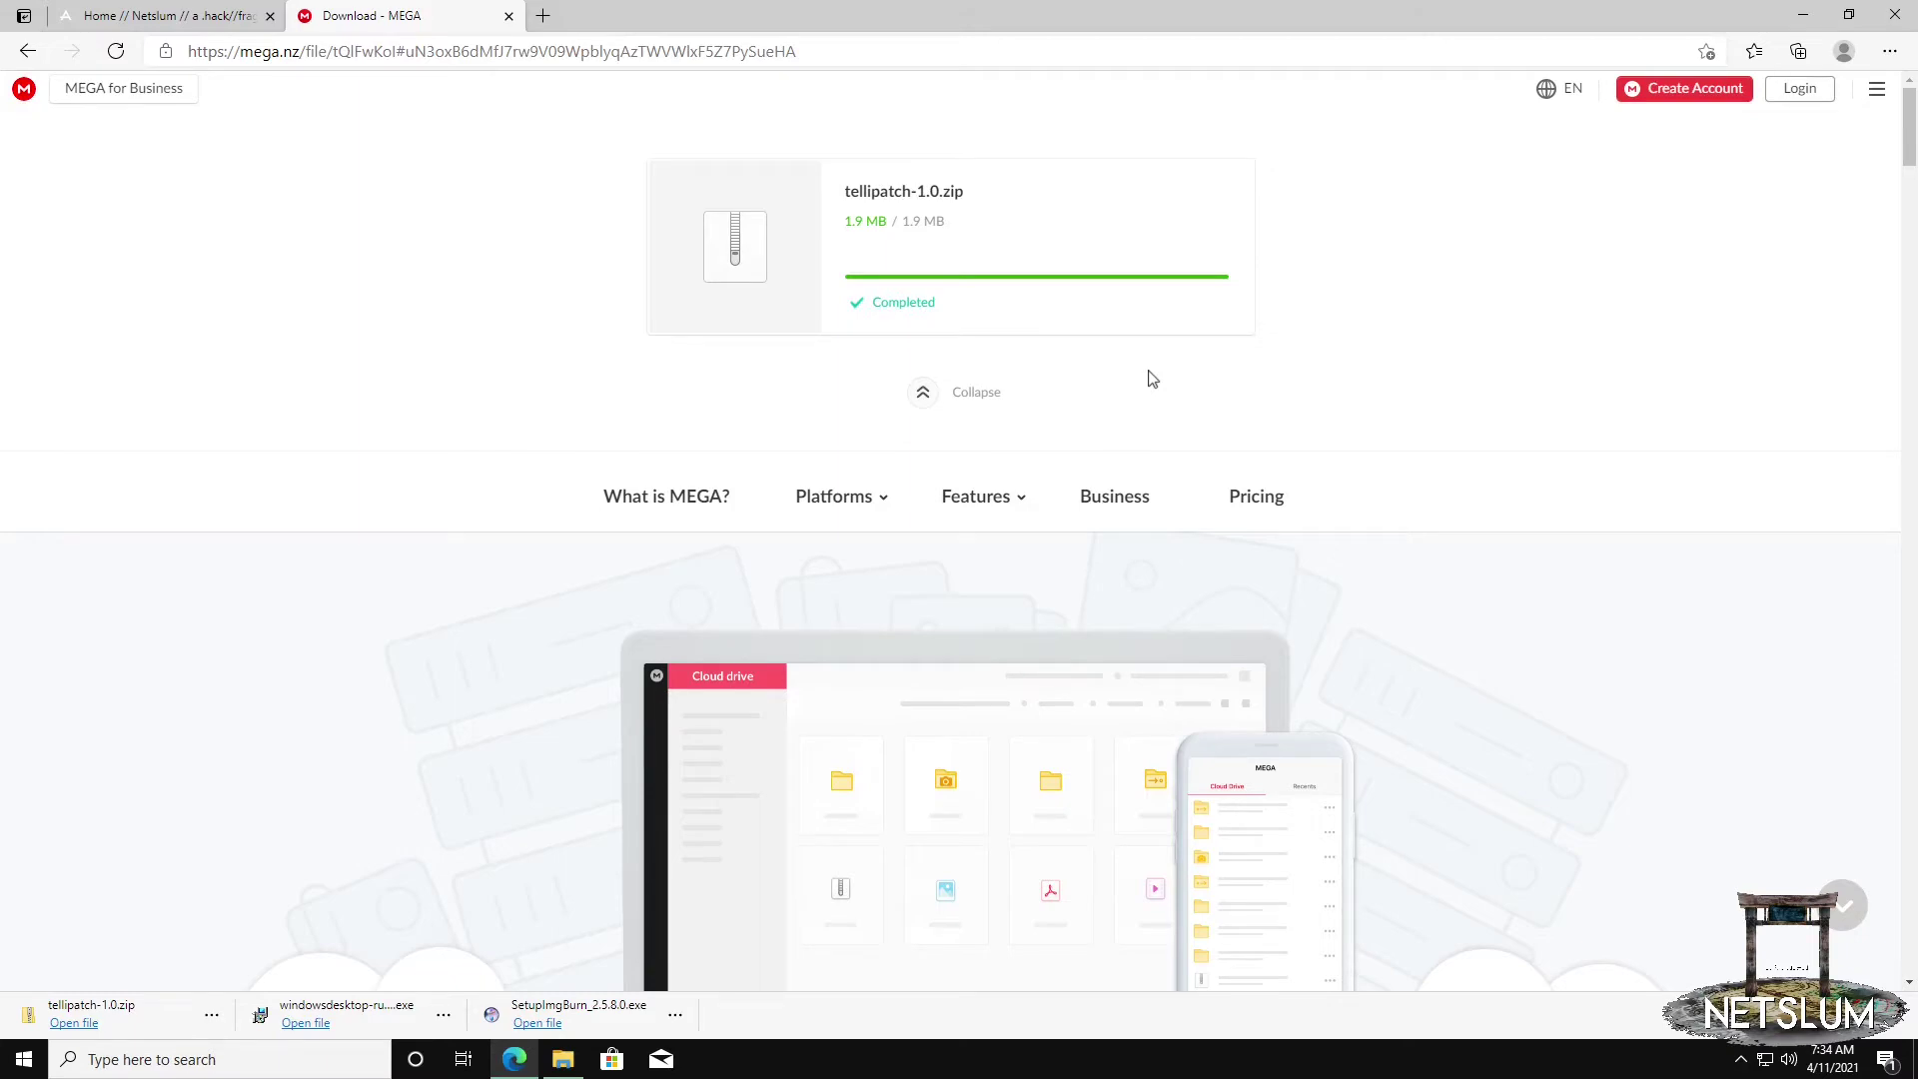
{"action": "left_click", "coordinate": [510, 17]}
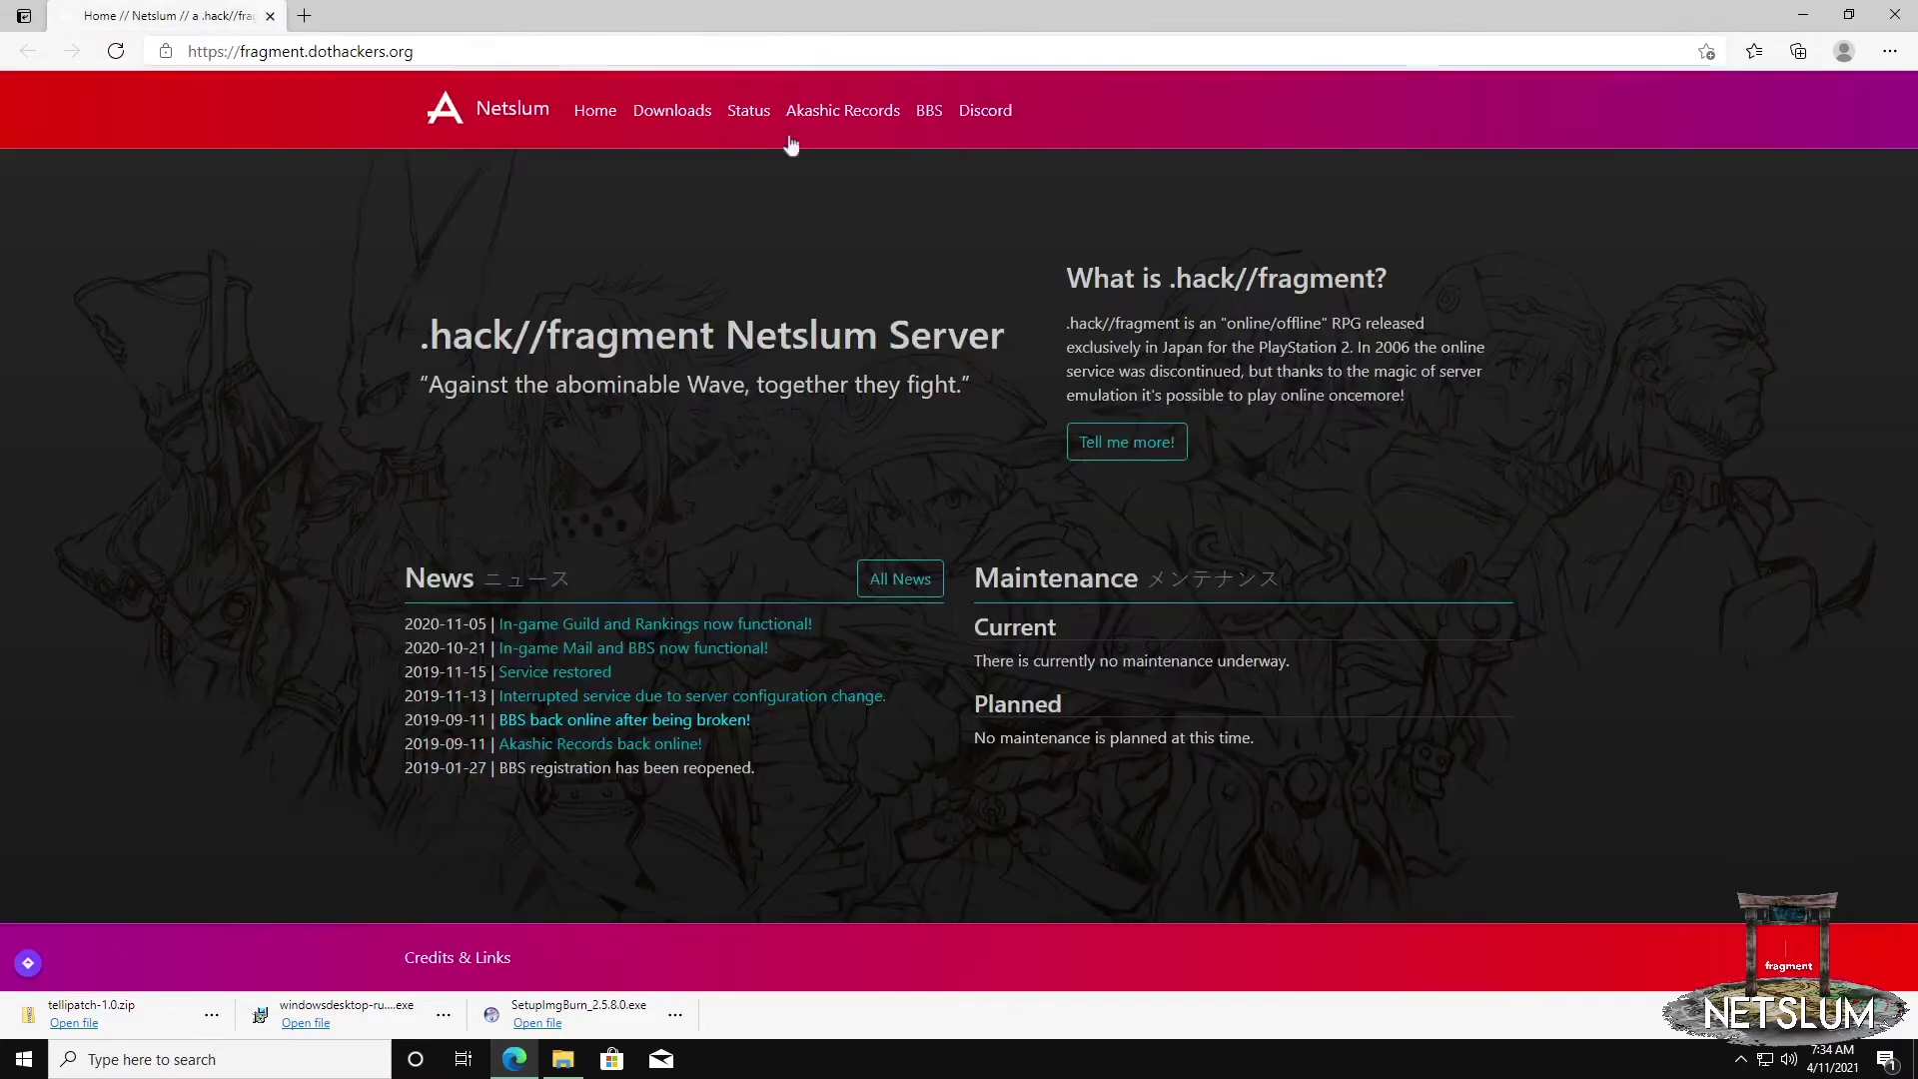
Step: Open the Downloads folder and run SetupImgBurn_2.5.8.0.exe, allowing it to make changes
{"action": "left_click", "coordinate": [1803, 14]}
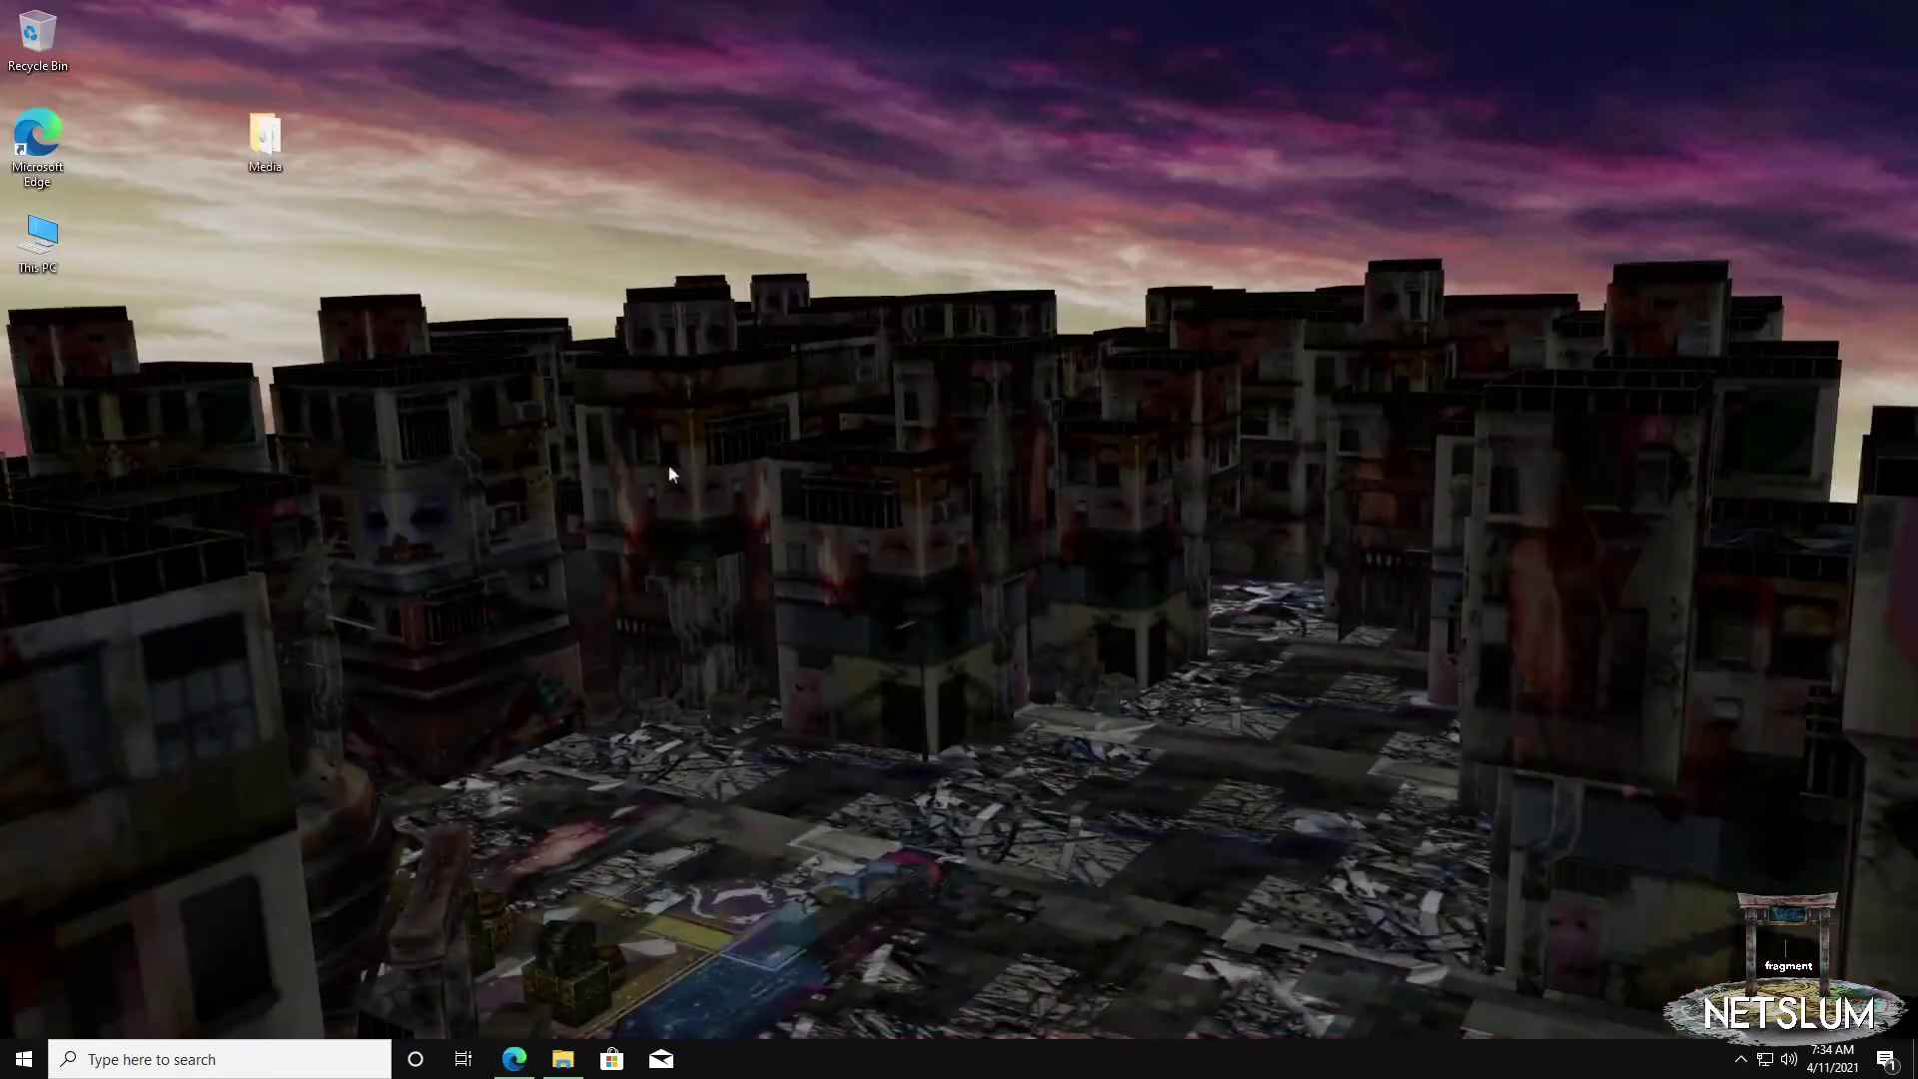
{"action": "left_click", "coordinate": [571, 1061]}
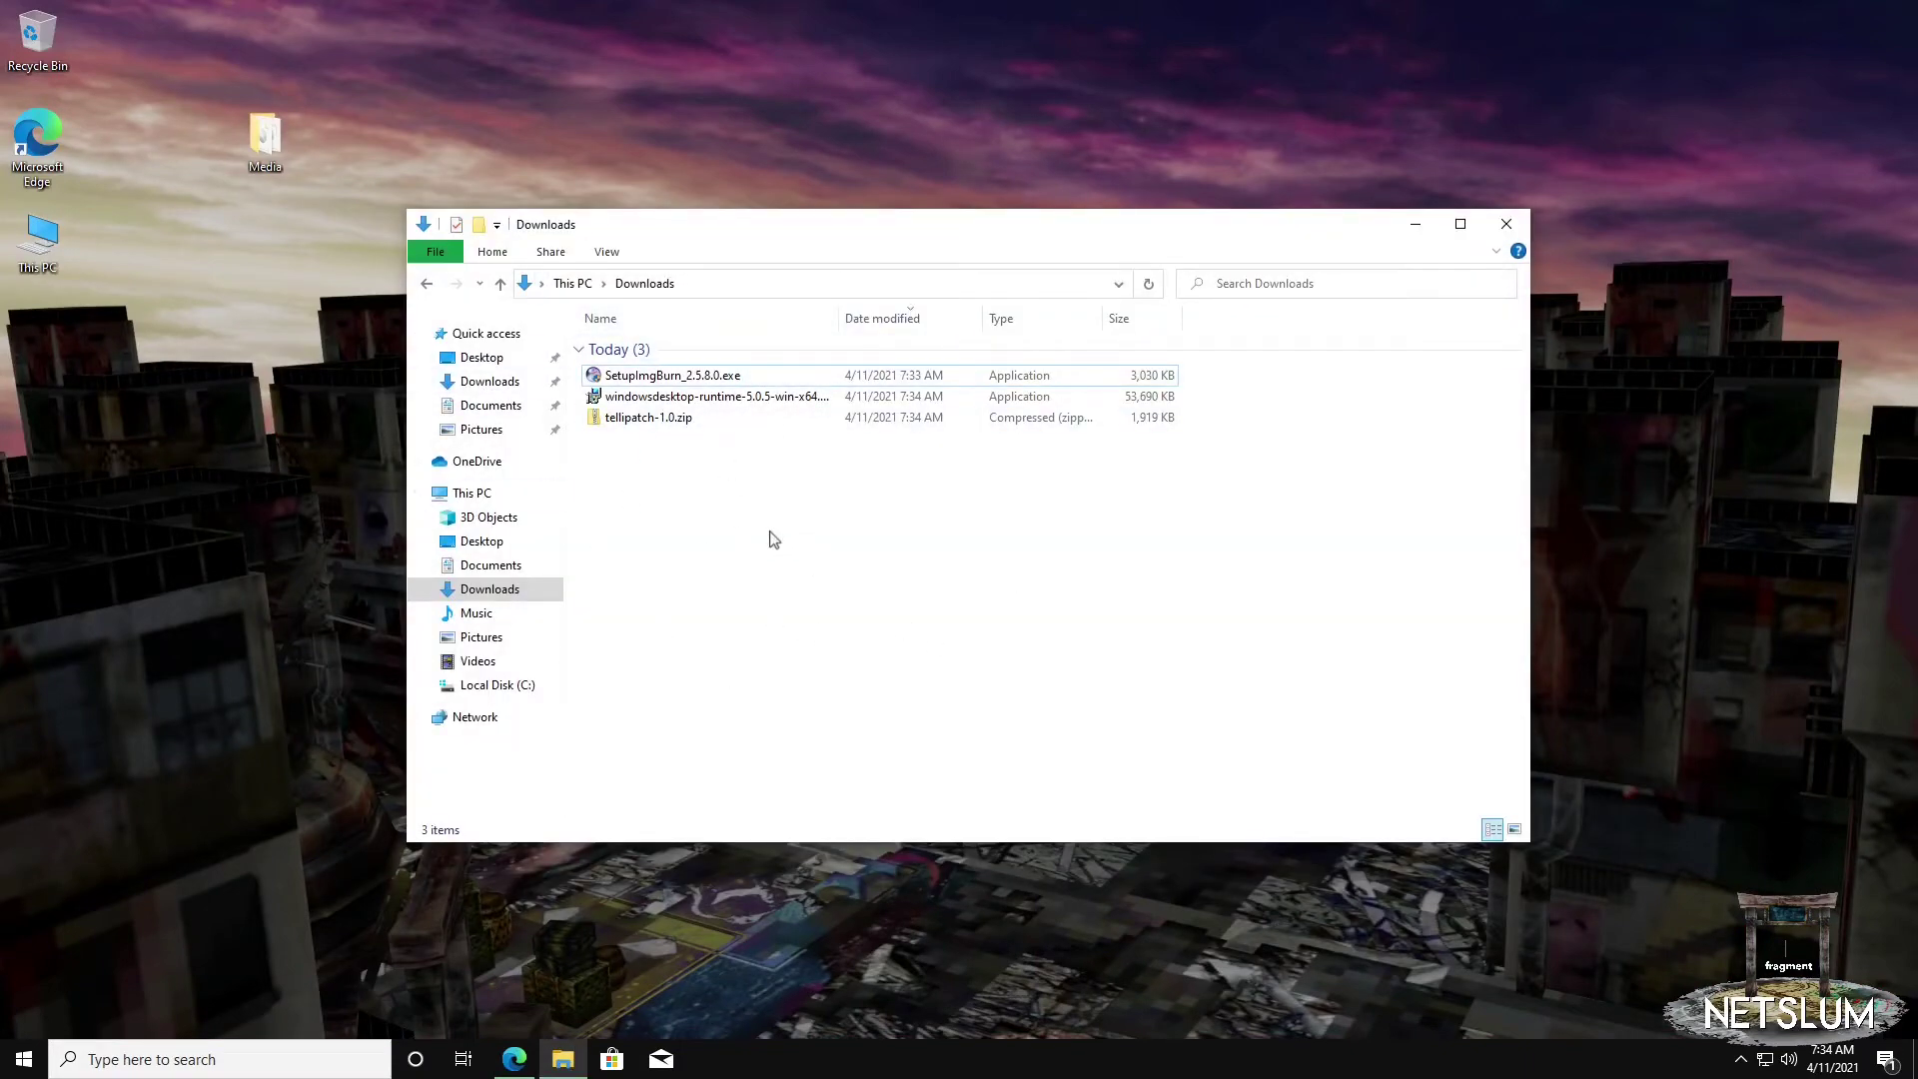
{"action": "double_click", "coordinate": [671, 376]}
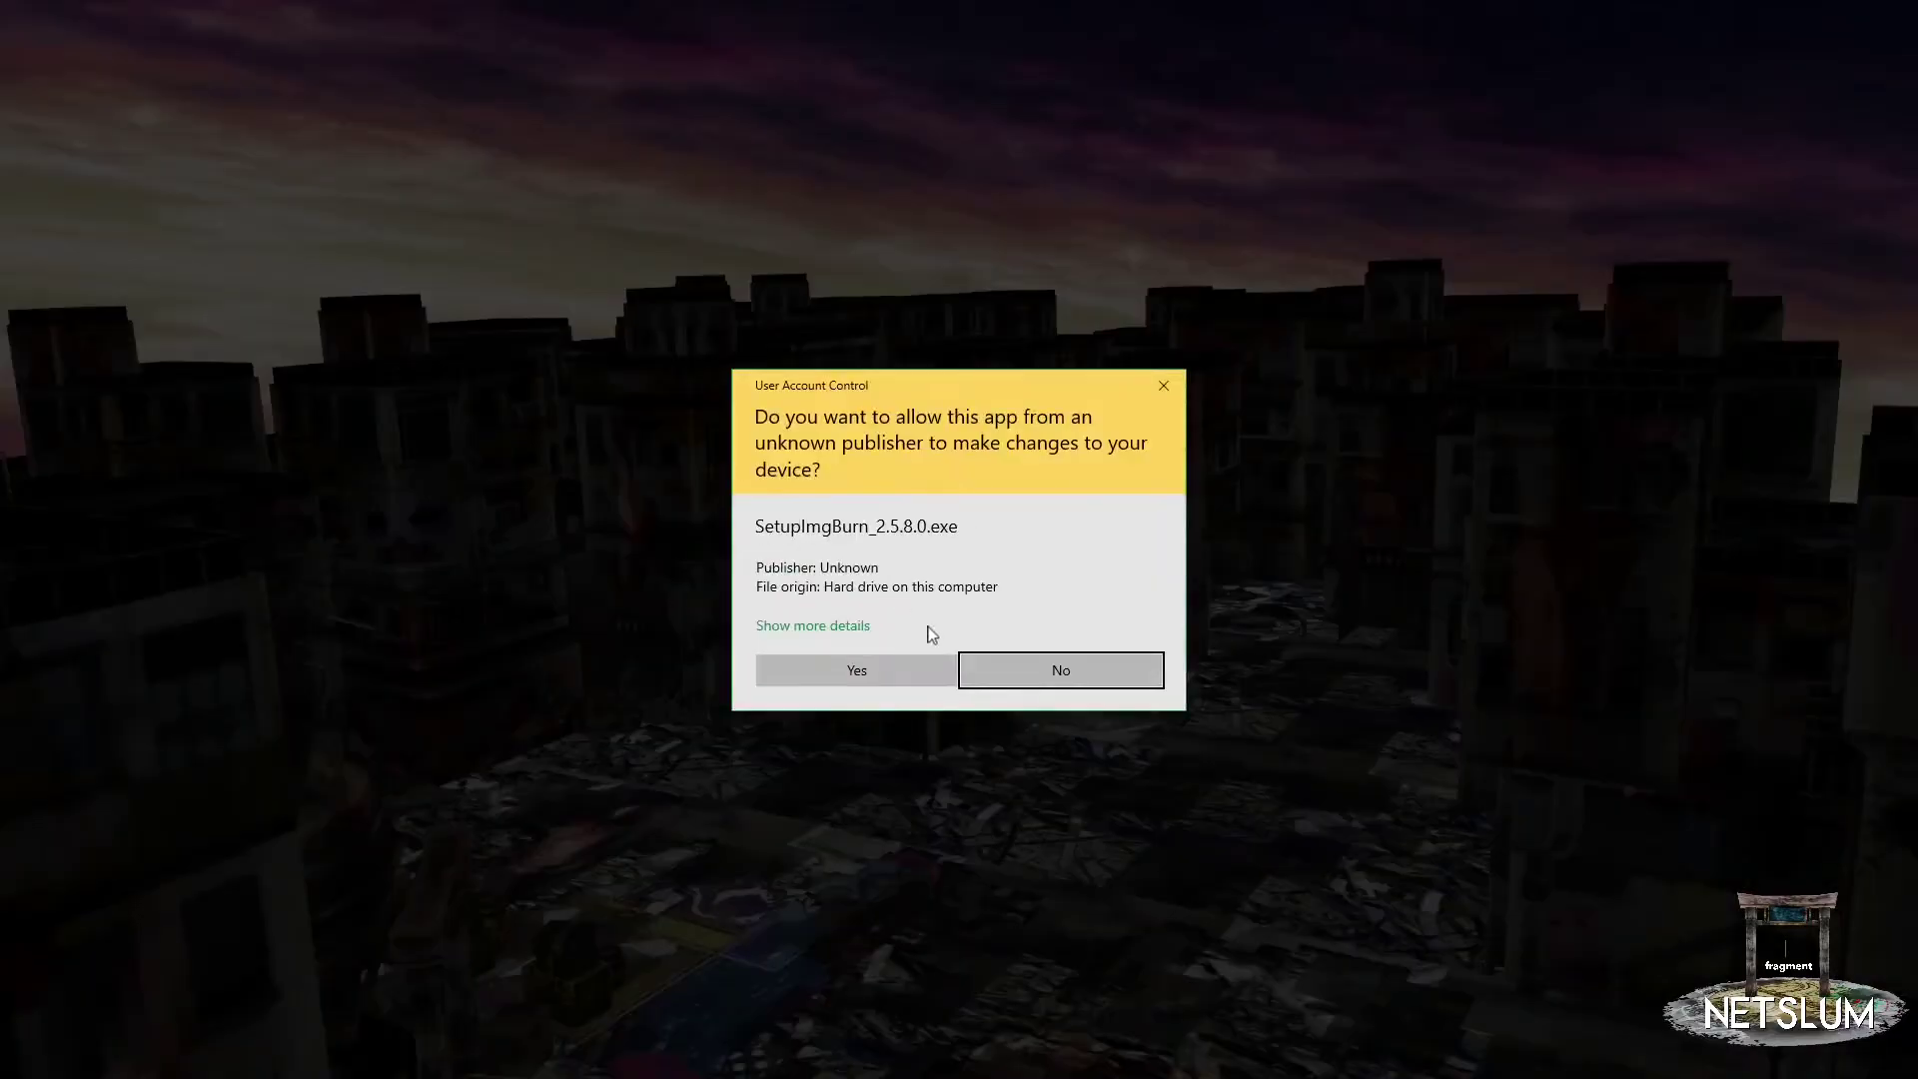
{"action": "left_click", "coordinate": [867, 669]}
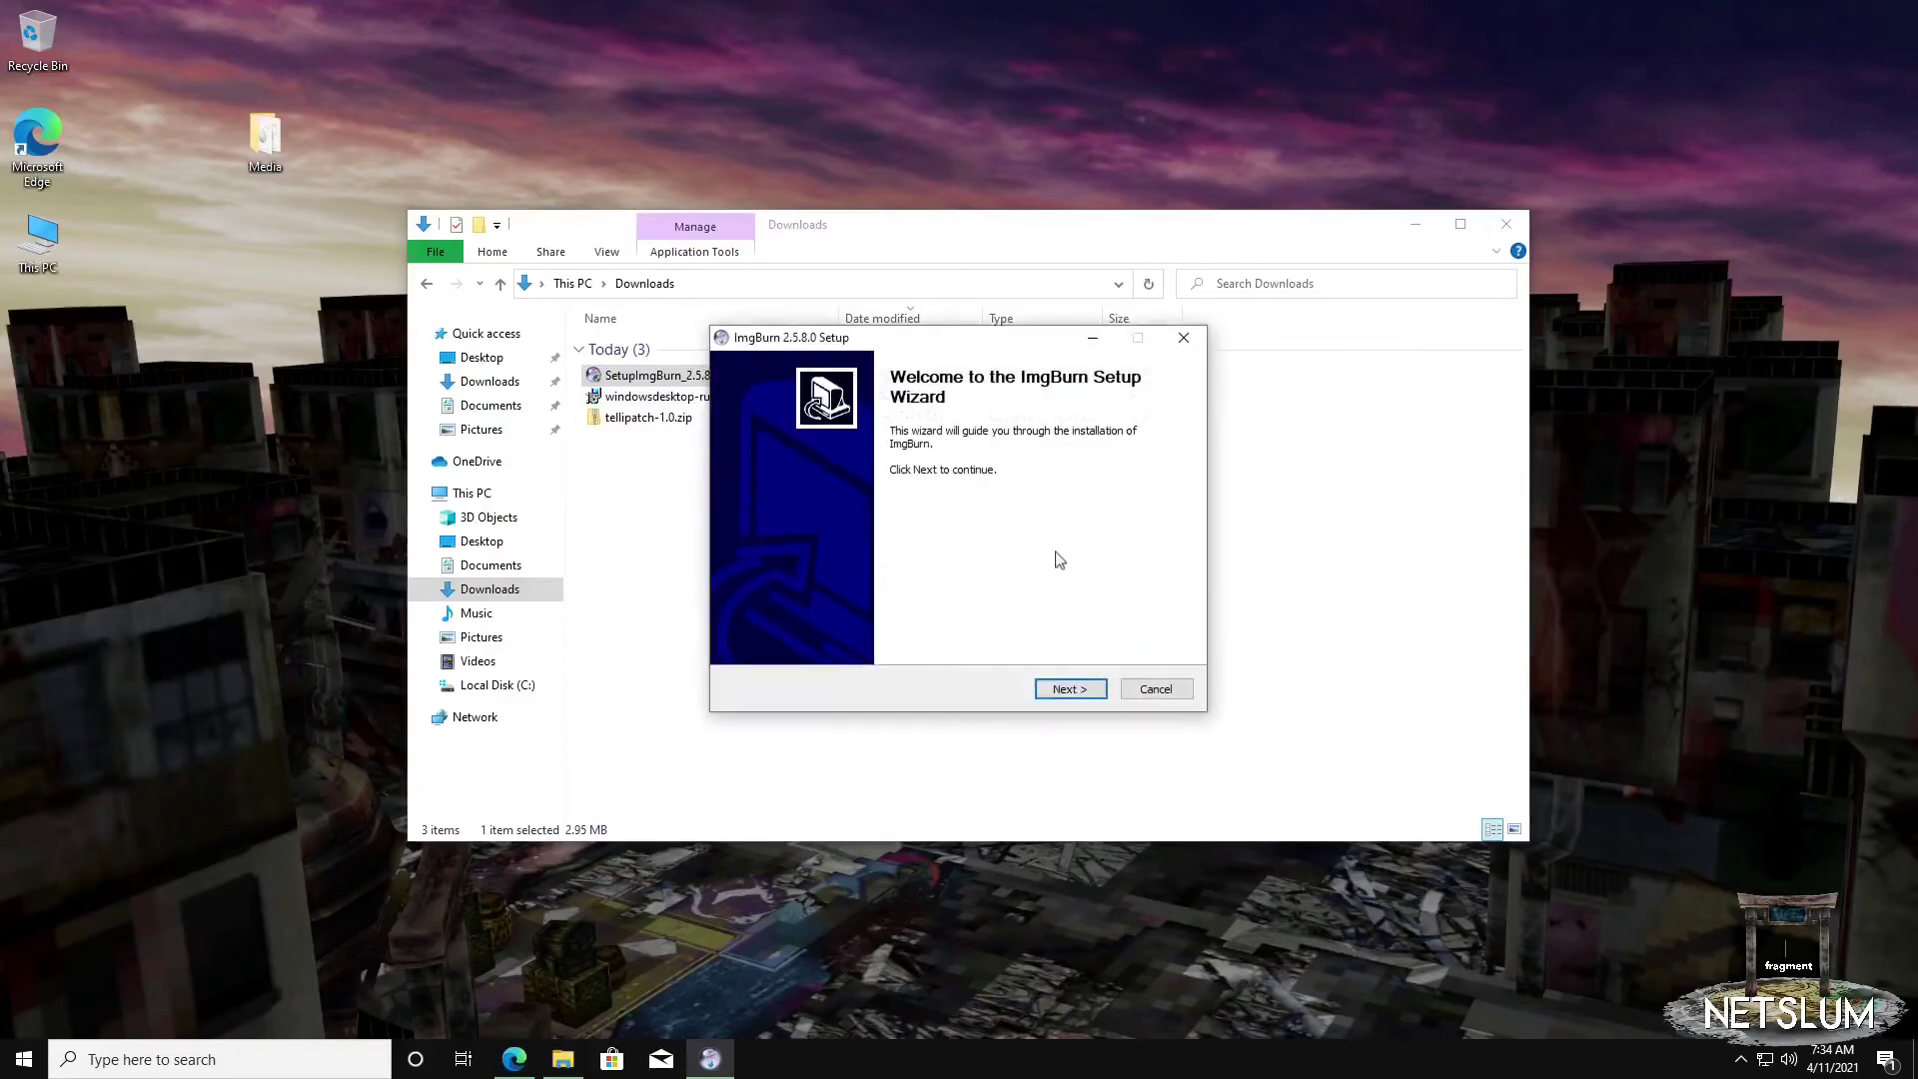
Step: Install ImgBurn 2.5.8.0 with default components, location and Start Menu folder, declining update checks
{"action": "left_click", "coordinate": [1072, 689]}
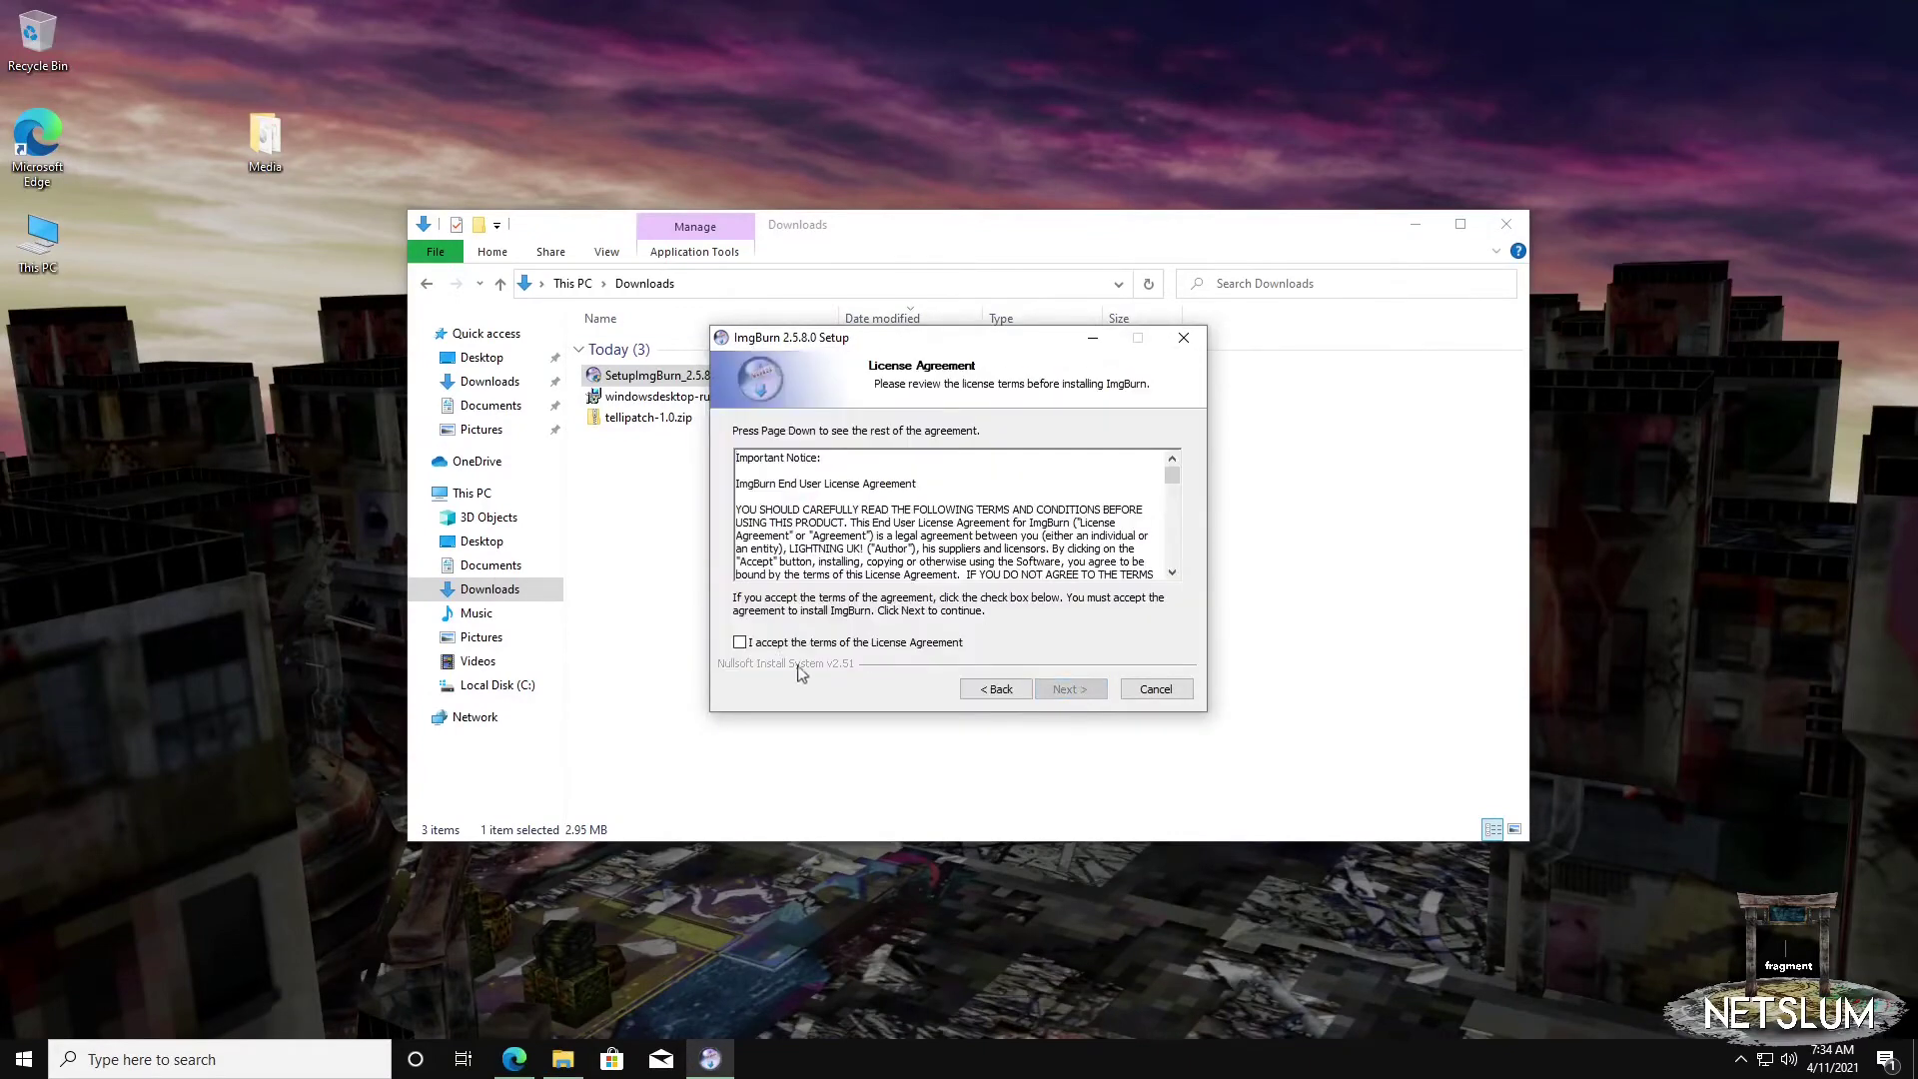
{"action": "left_click", "coordinate": [1069, 689]}
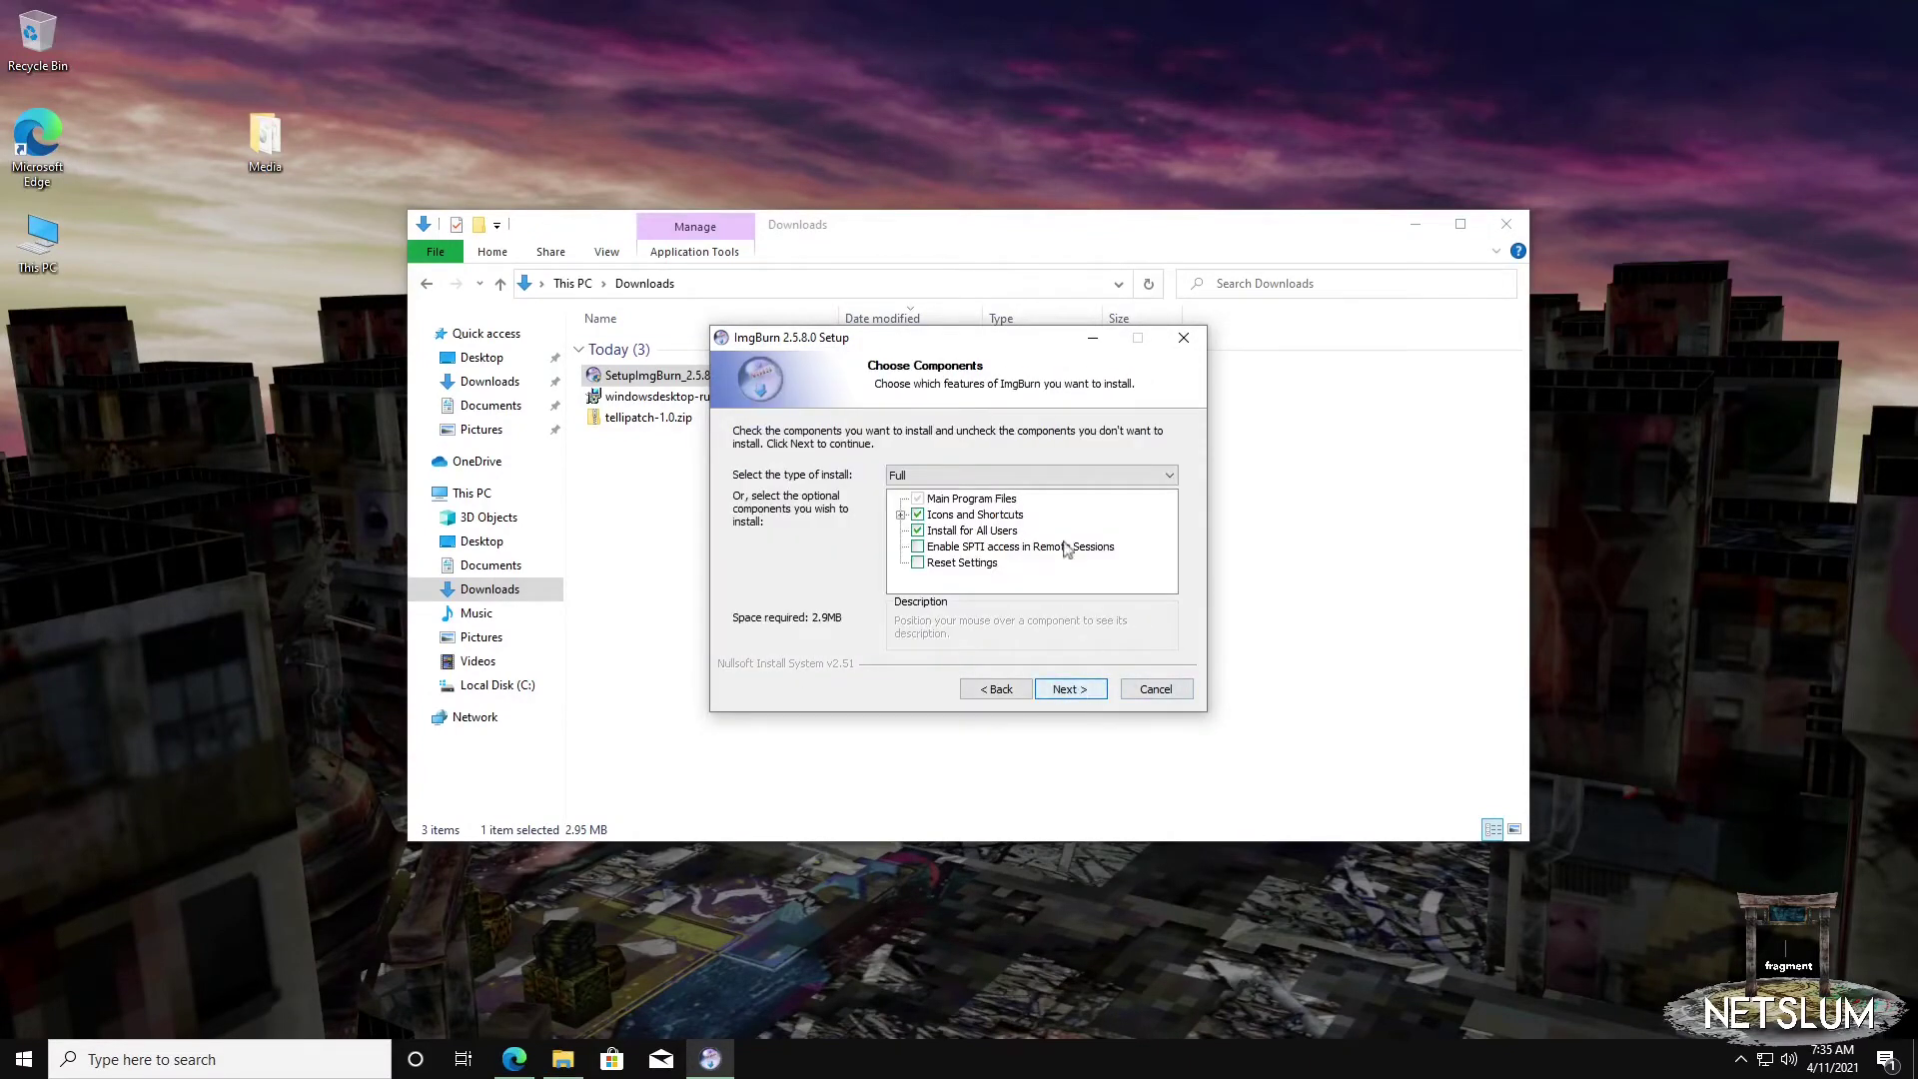
{"action": "left_click", "coordinate": [1062, 691]}
{"action": "left_click", "coordinate": [1069, 687]}
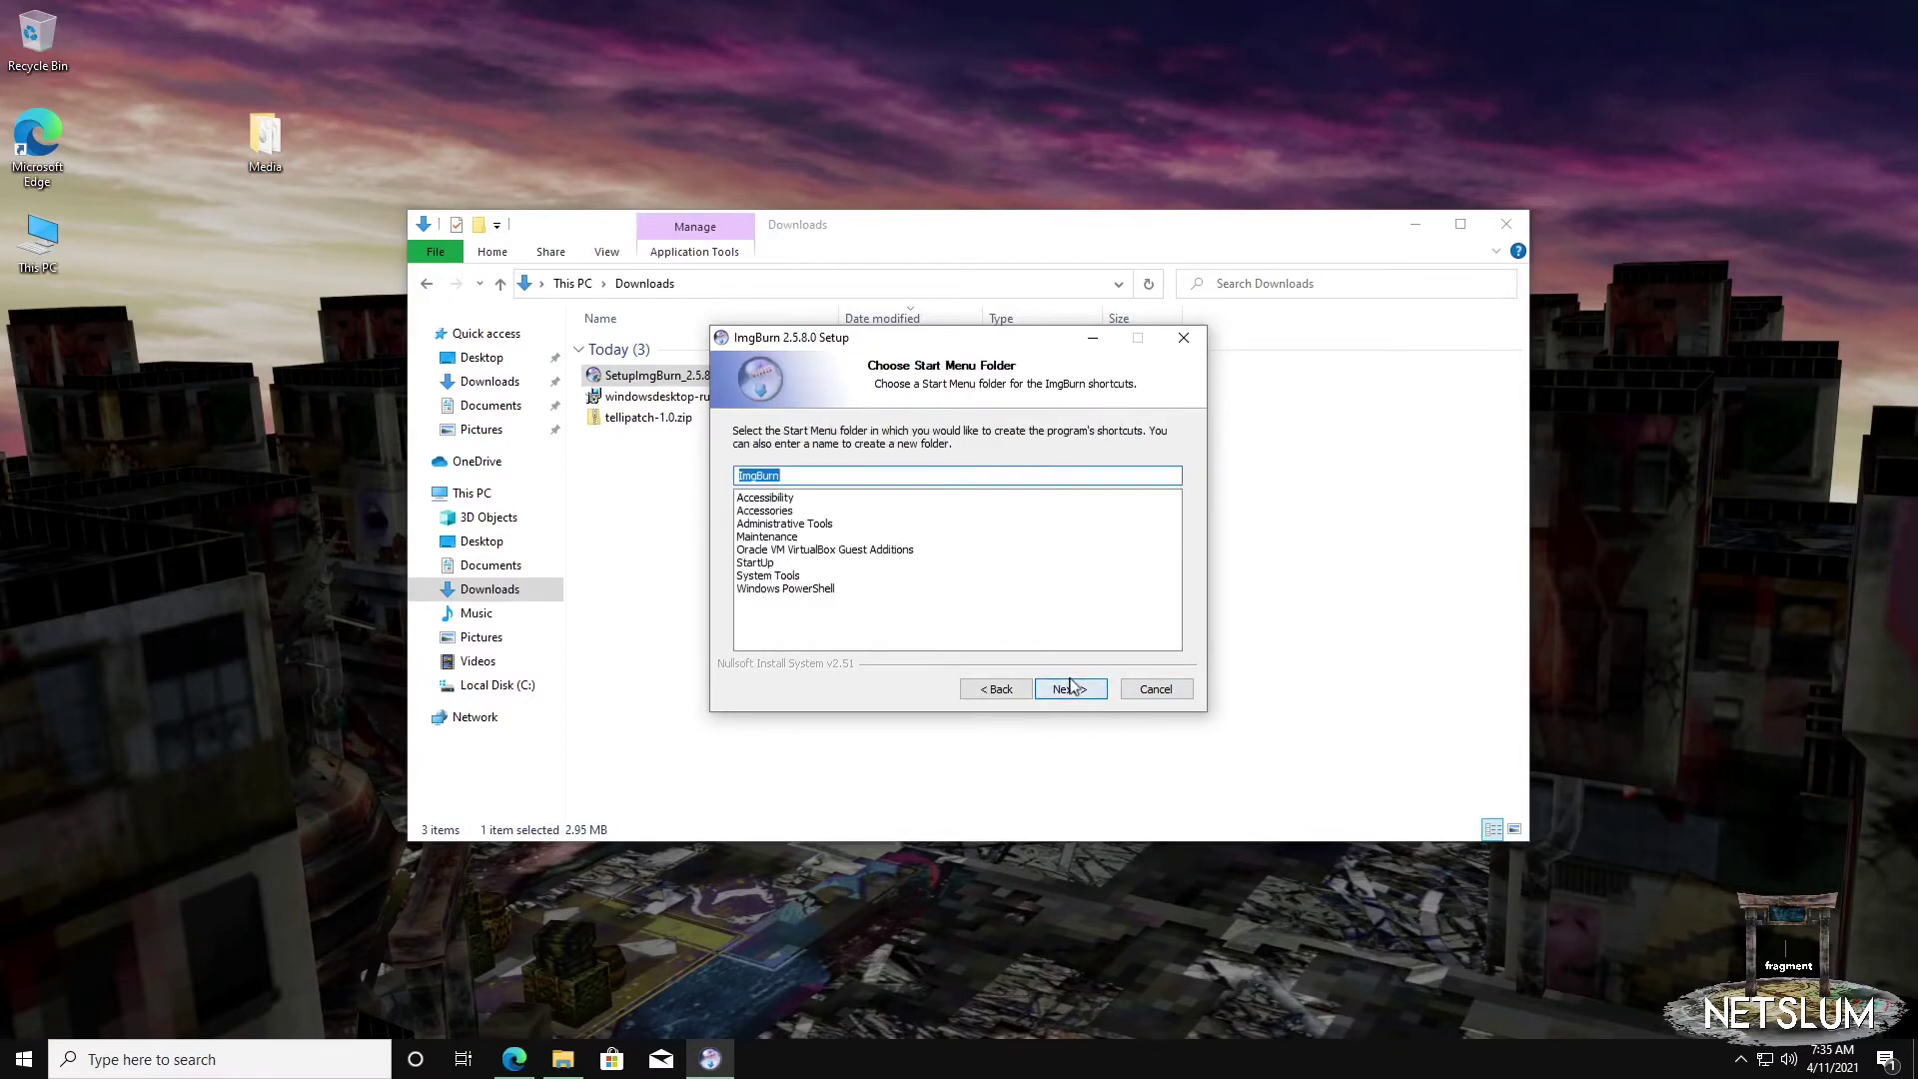
{"action": "left_click", "coordinate": [1065, 691]}
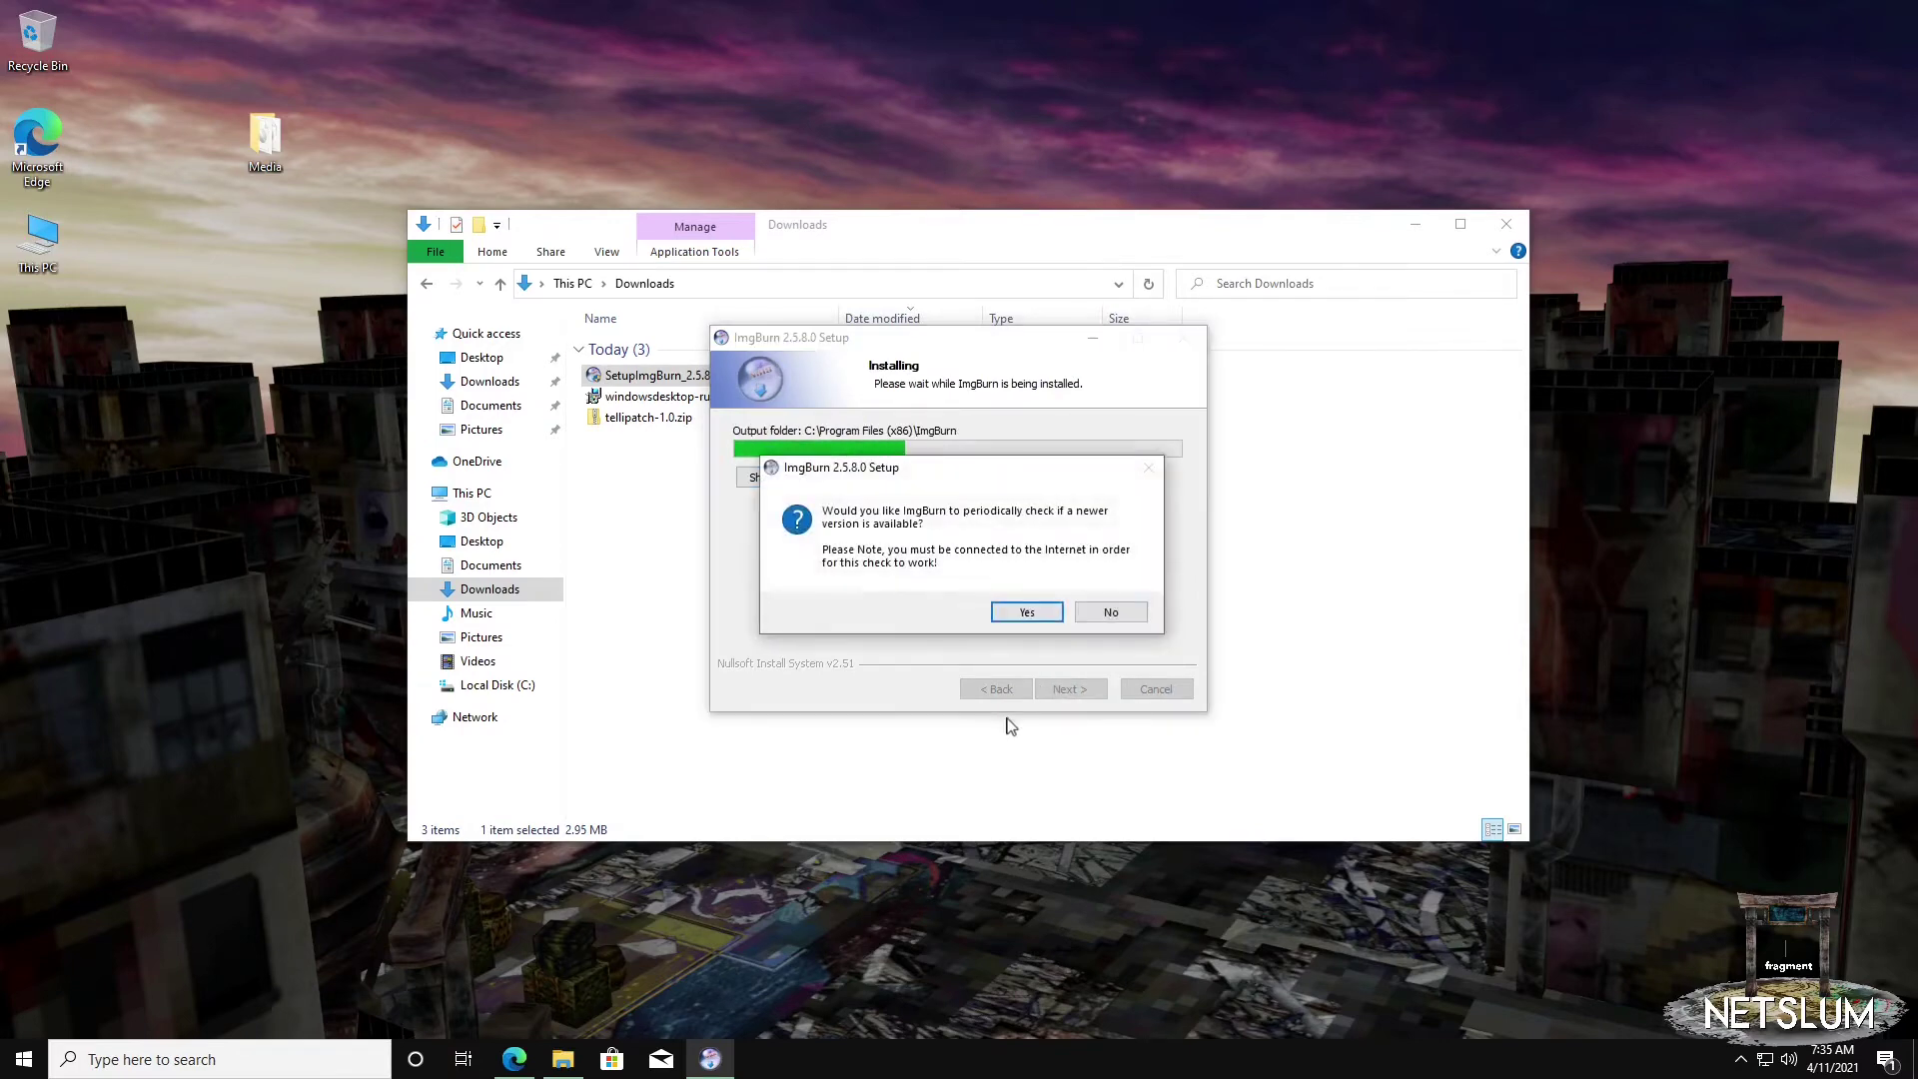
{"action": "left_click", "coordinate": [1111, 611]}
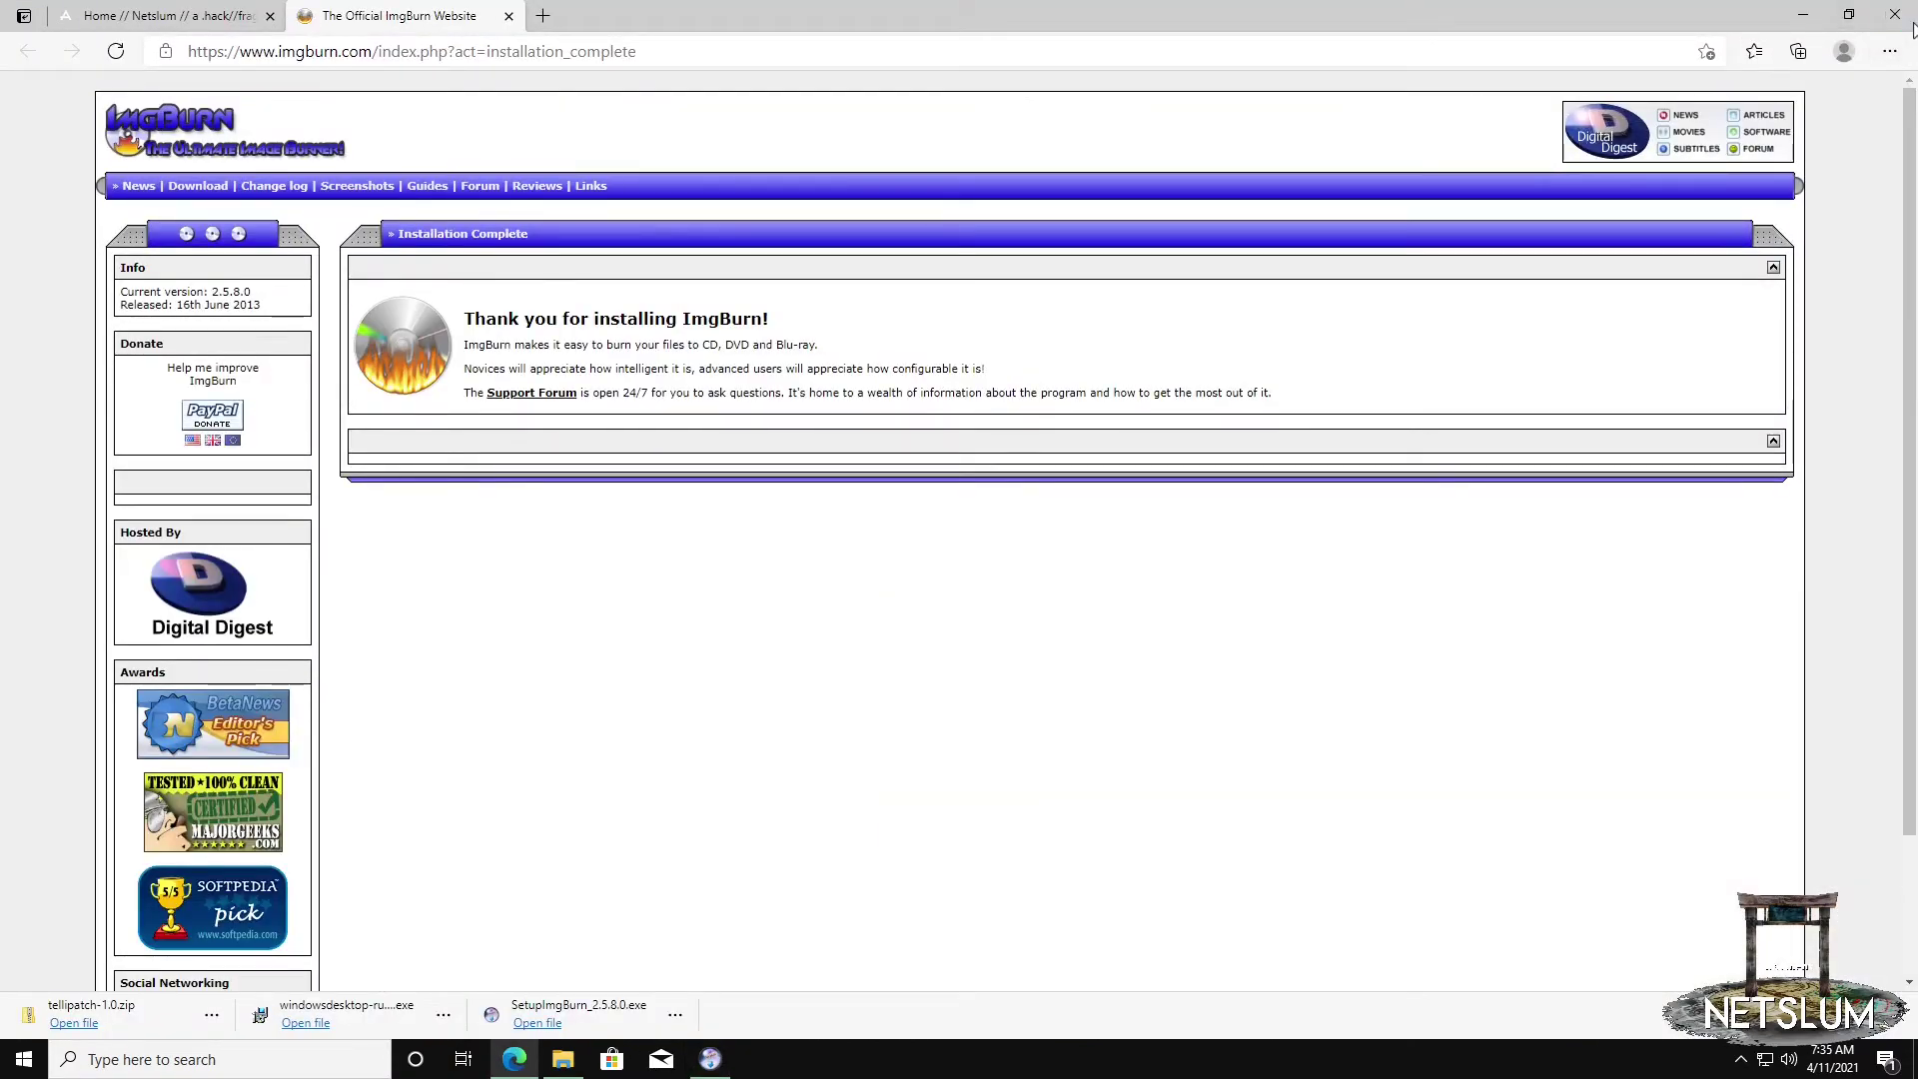
{"action": "left_click", "coordinate": [1909, 18]}
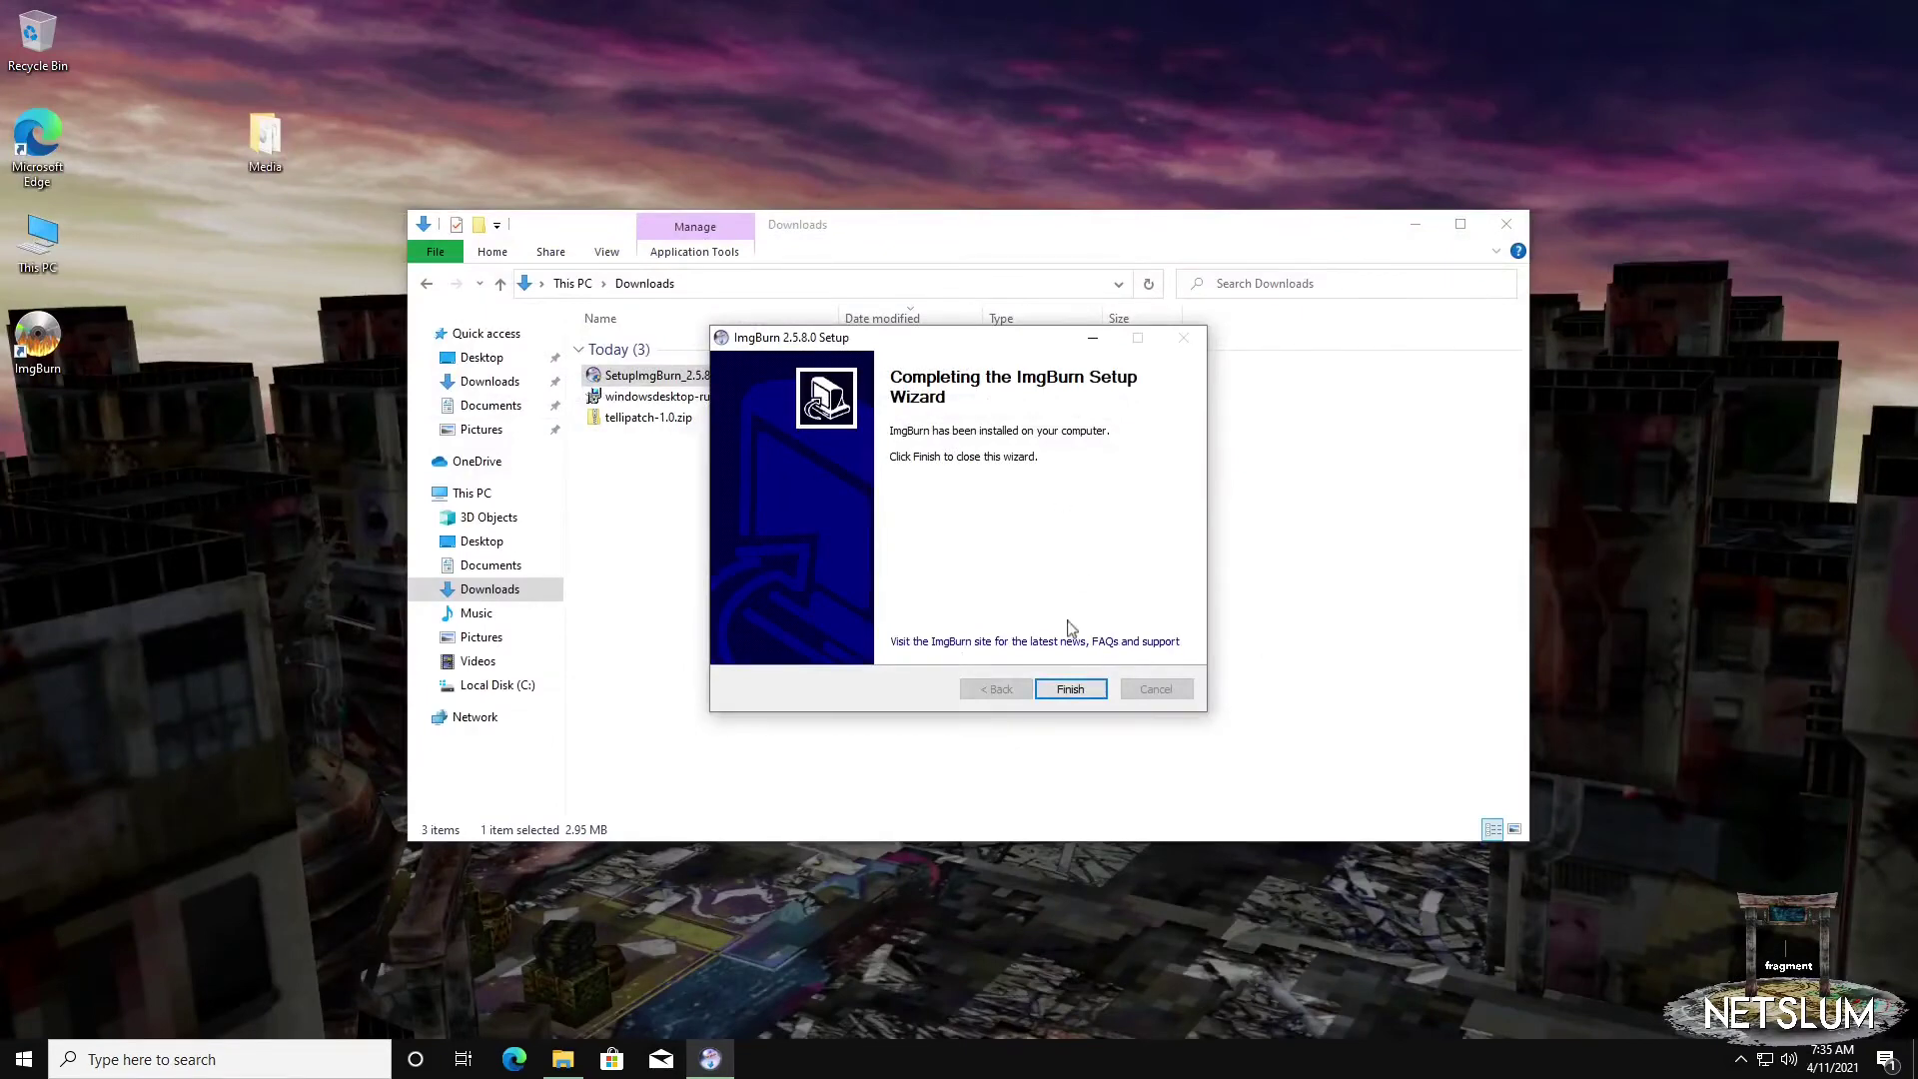
{"action": "left_click", "coordinate": [1070, 688]}
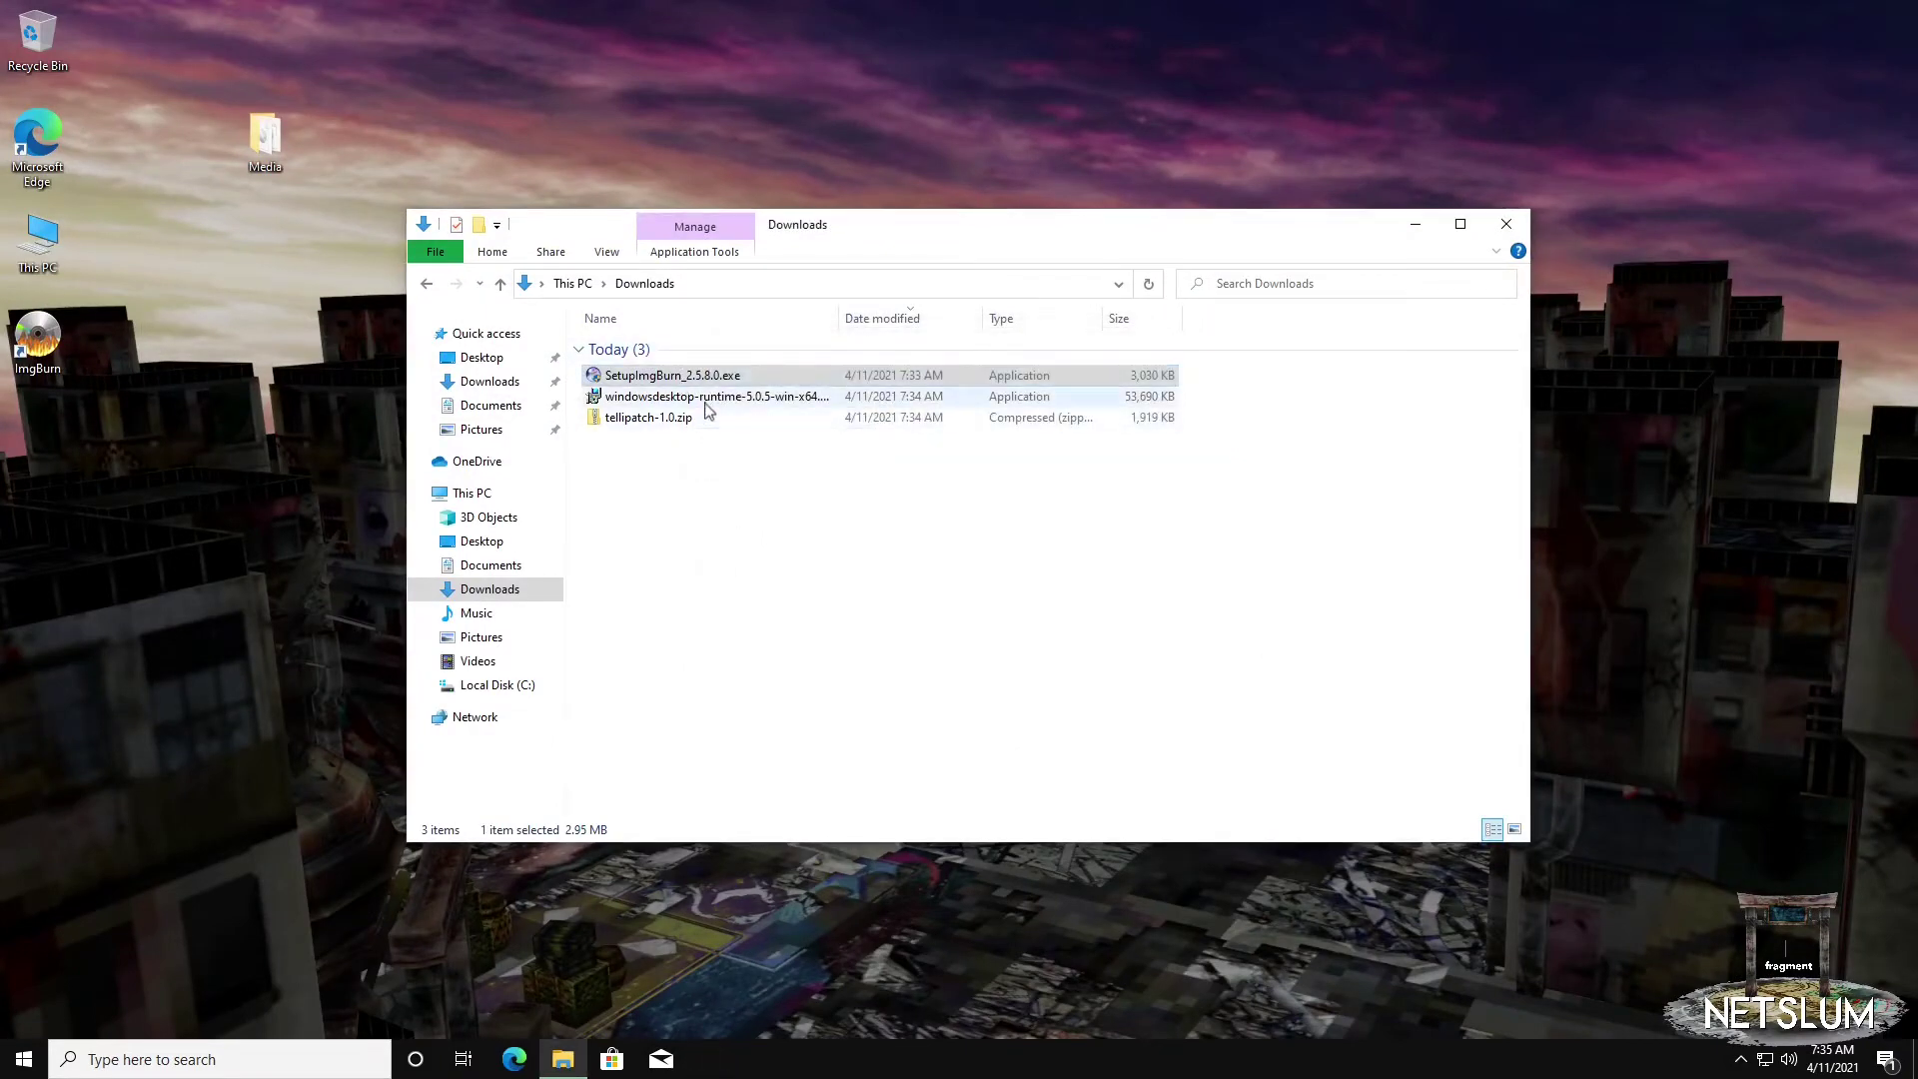
{"action": "double_click", "coordinate": [706, 399]}
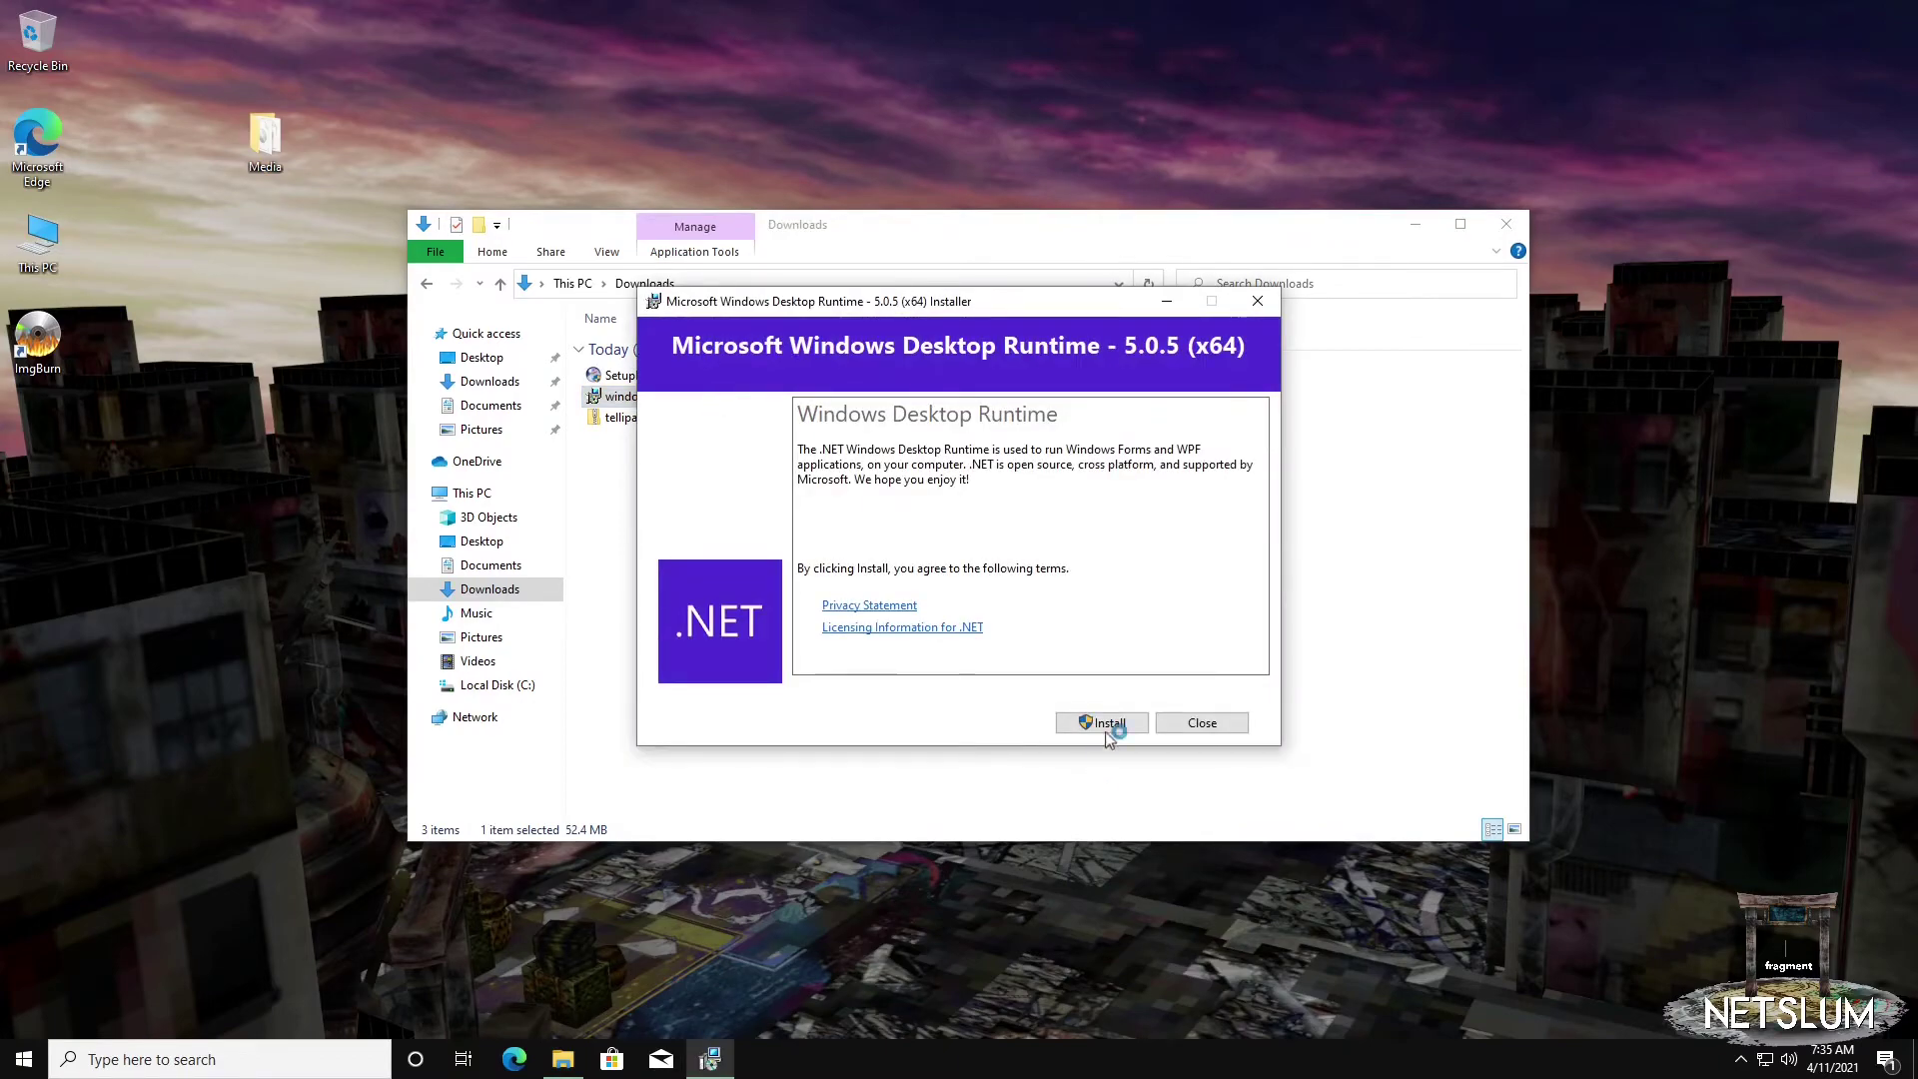
Step: Install Windows Desktop Runtime 5.0.5 (x64), approving the admin prompt, then close the installer
{"action": "left_click", "coordinate": [1103, 721]}
{"action": "left_click", "coordinate": [929, 675]}
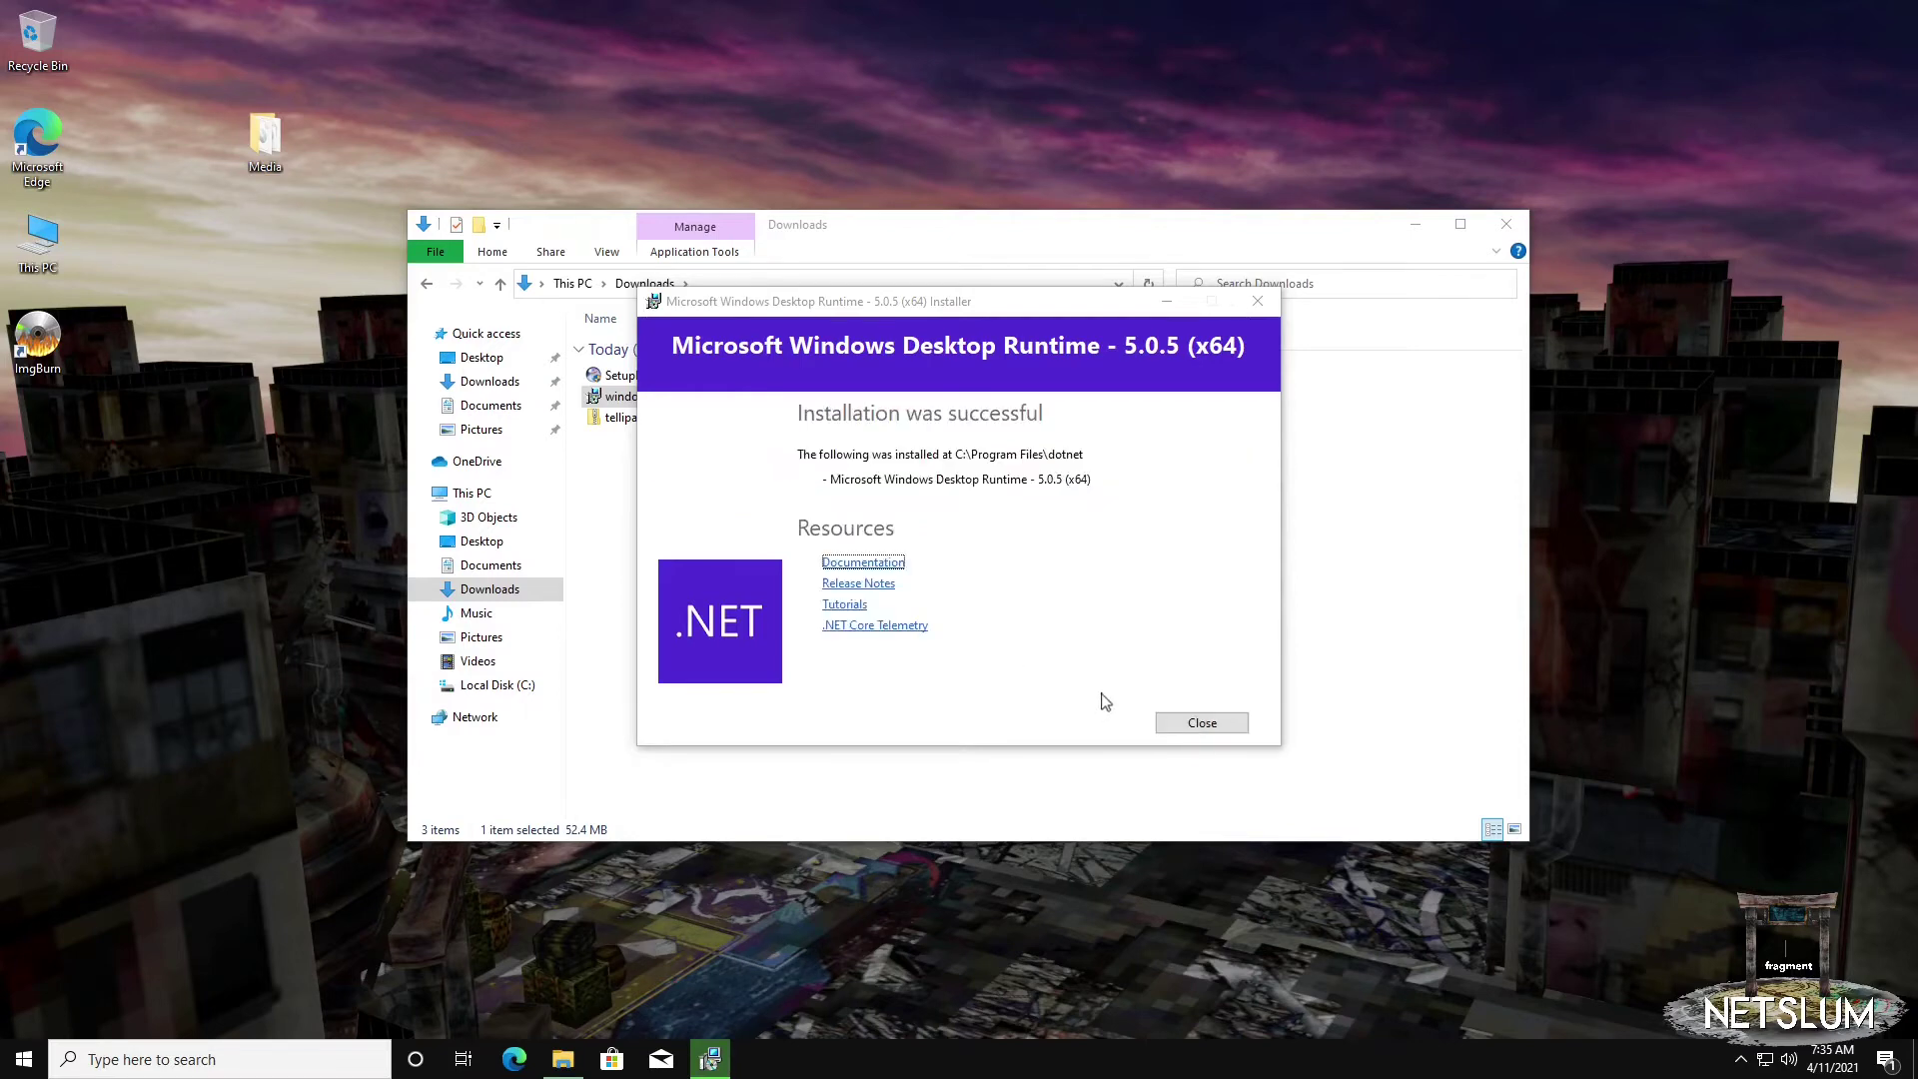
{"action": "left_click", "coordinate": [1204, 720]}
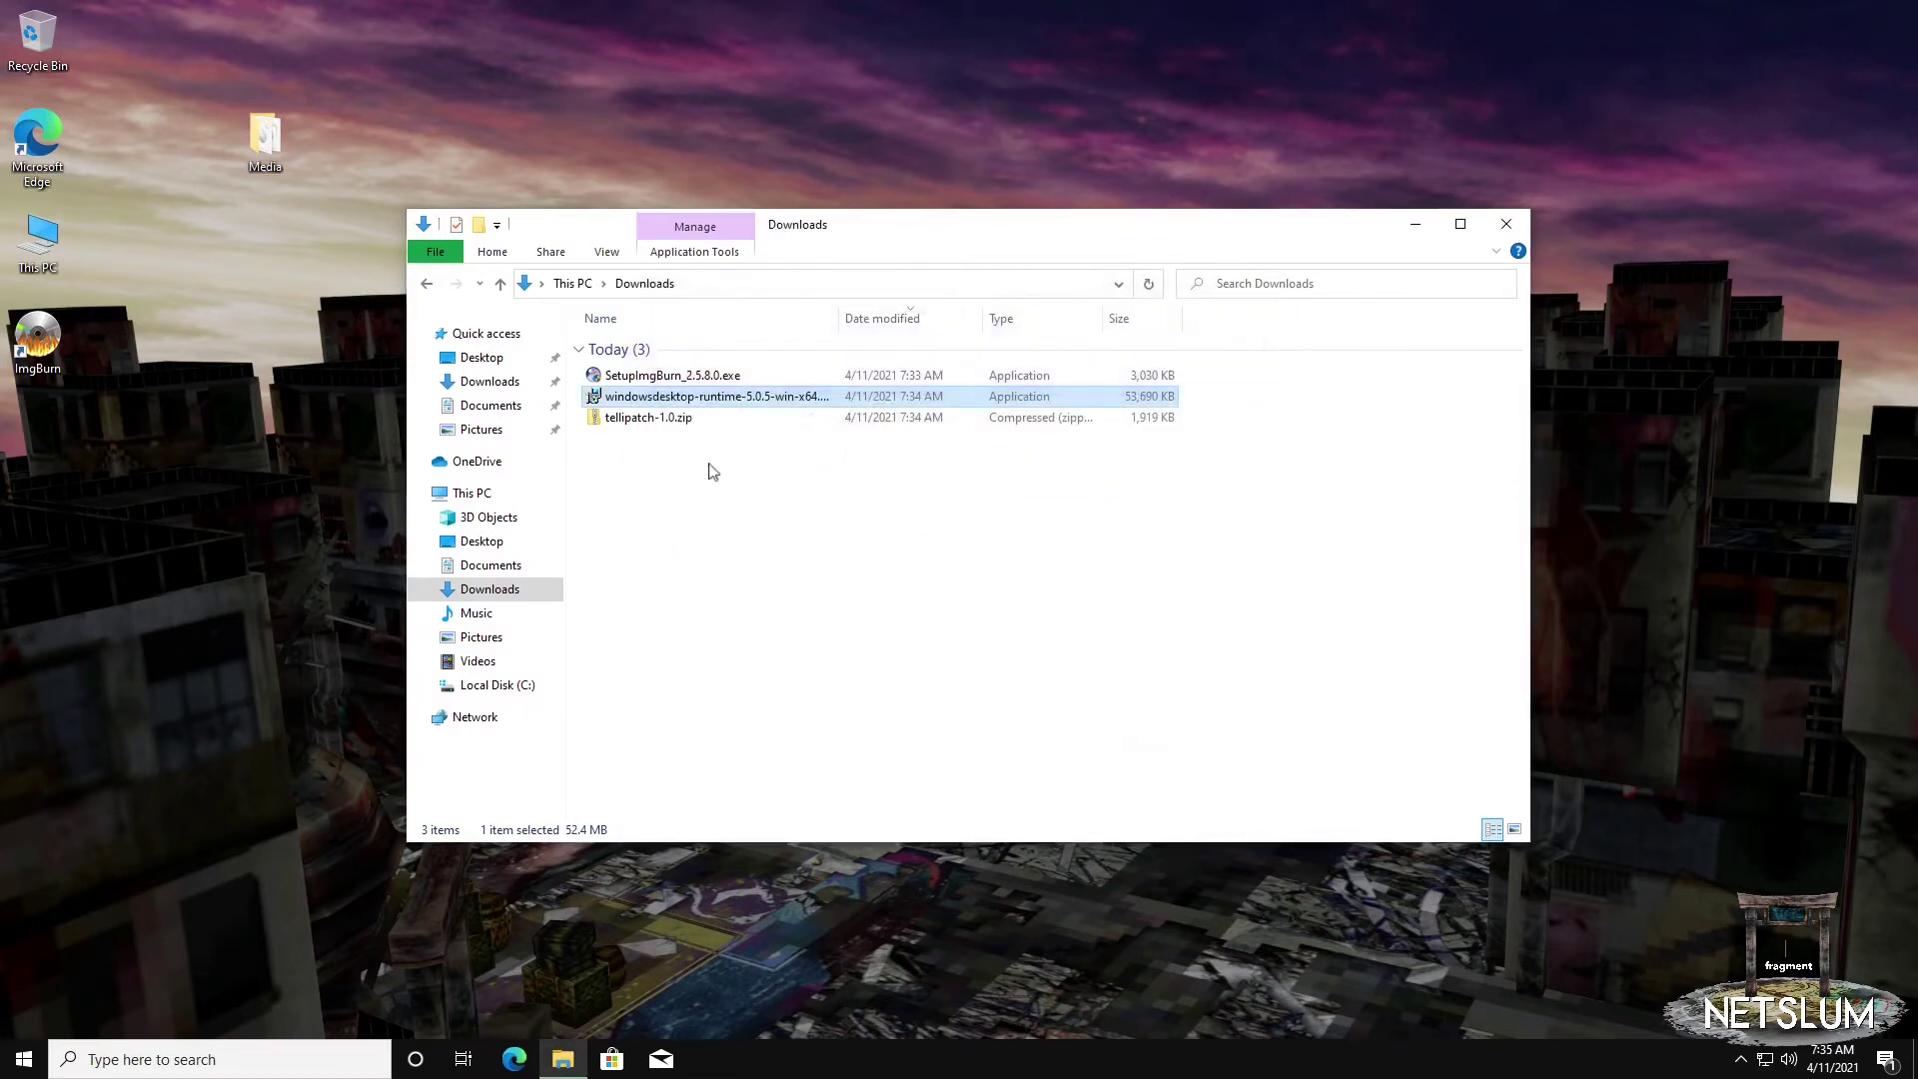
Step: Extract tellipatch-1.0.zip into a tellipatch-1.0 folder on the desktop and close the Downloads window
{"action": "left_click", "coordinate": [744, 484]}
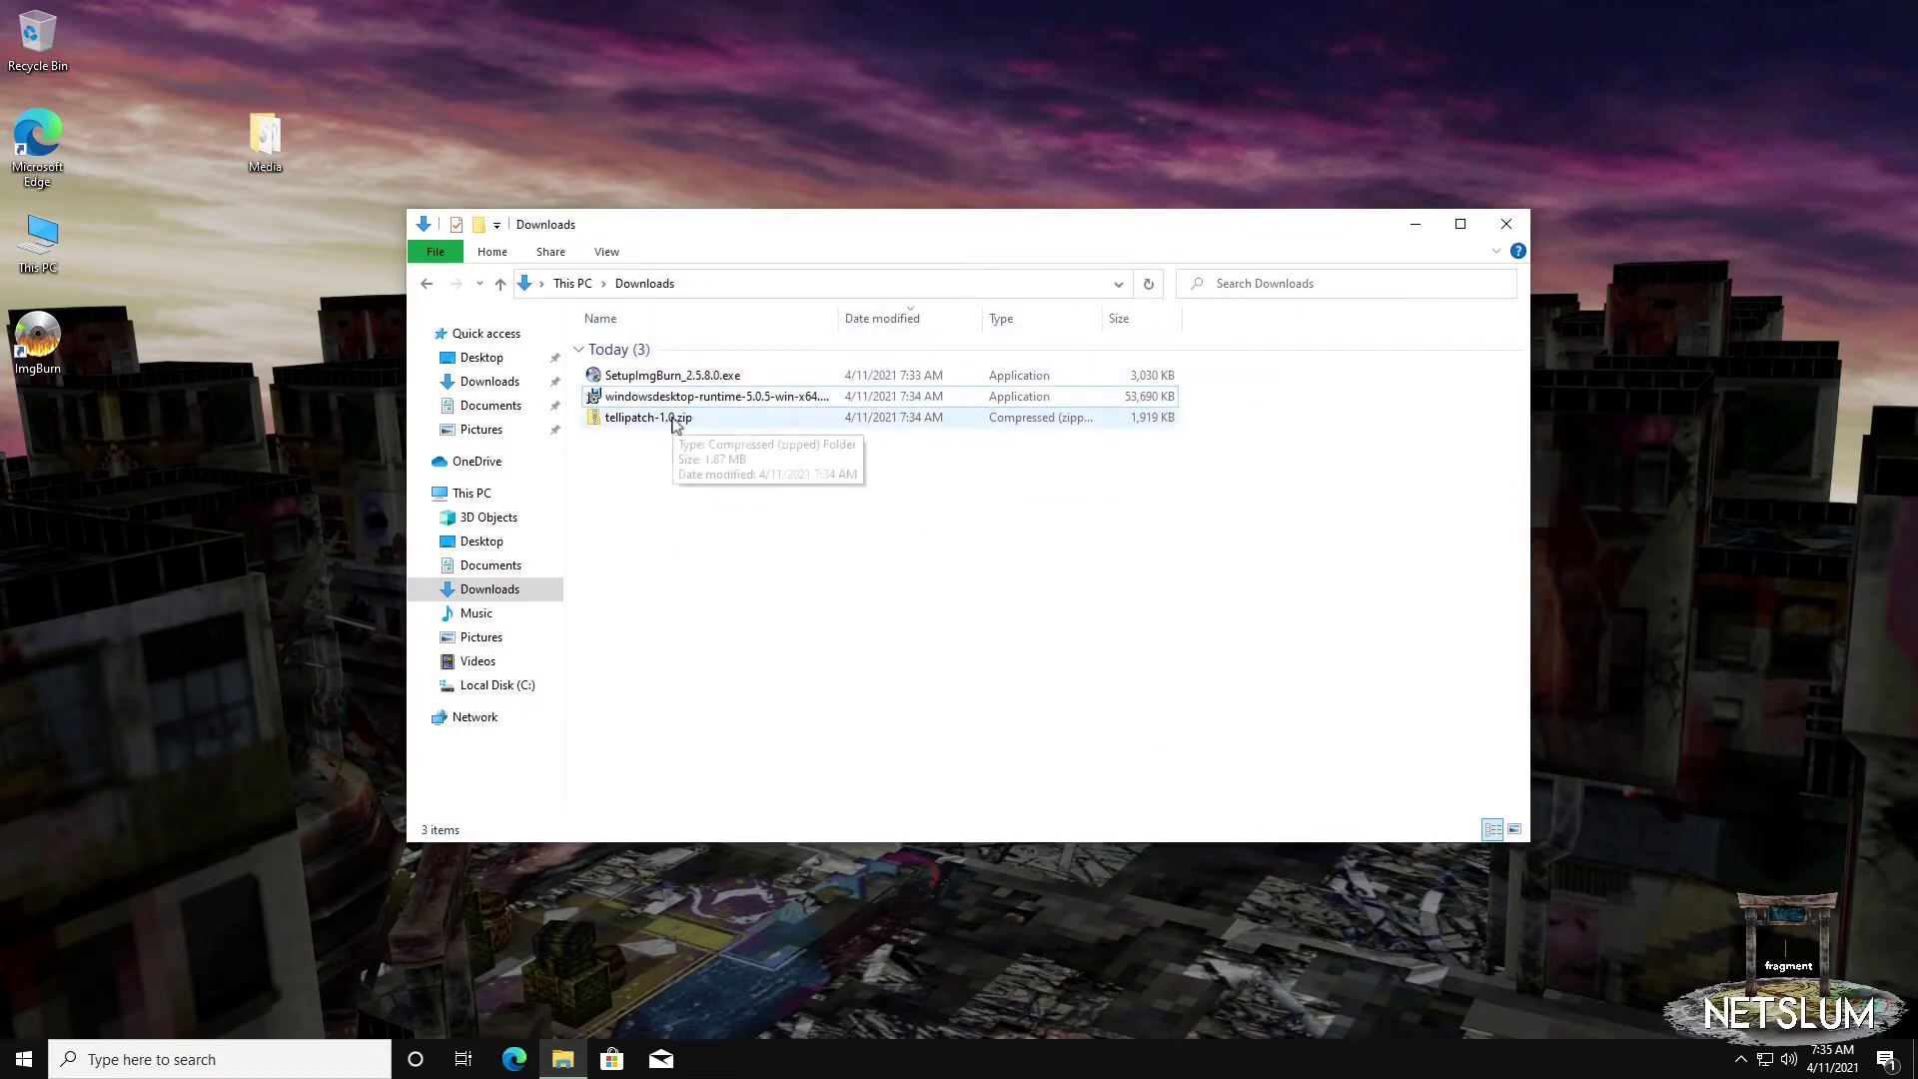
{"action": "left_click", "coordinate": [651, 417]}
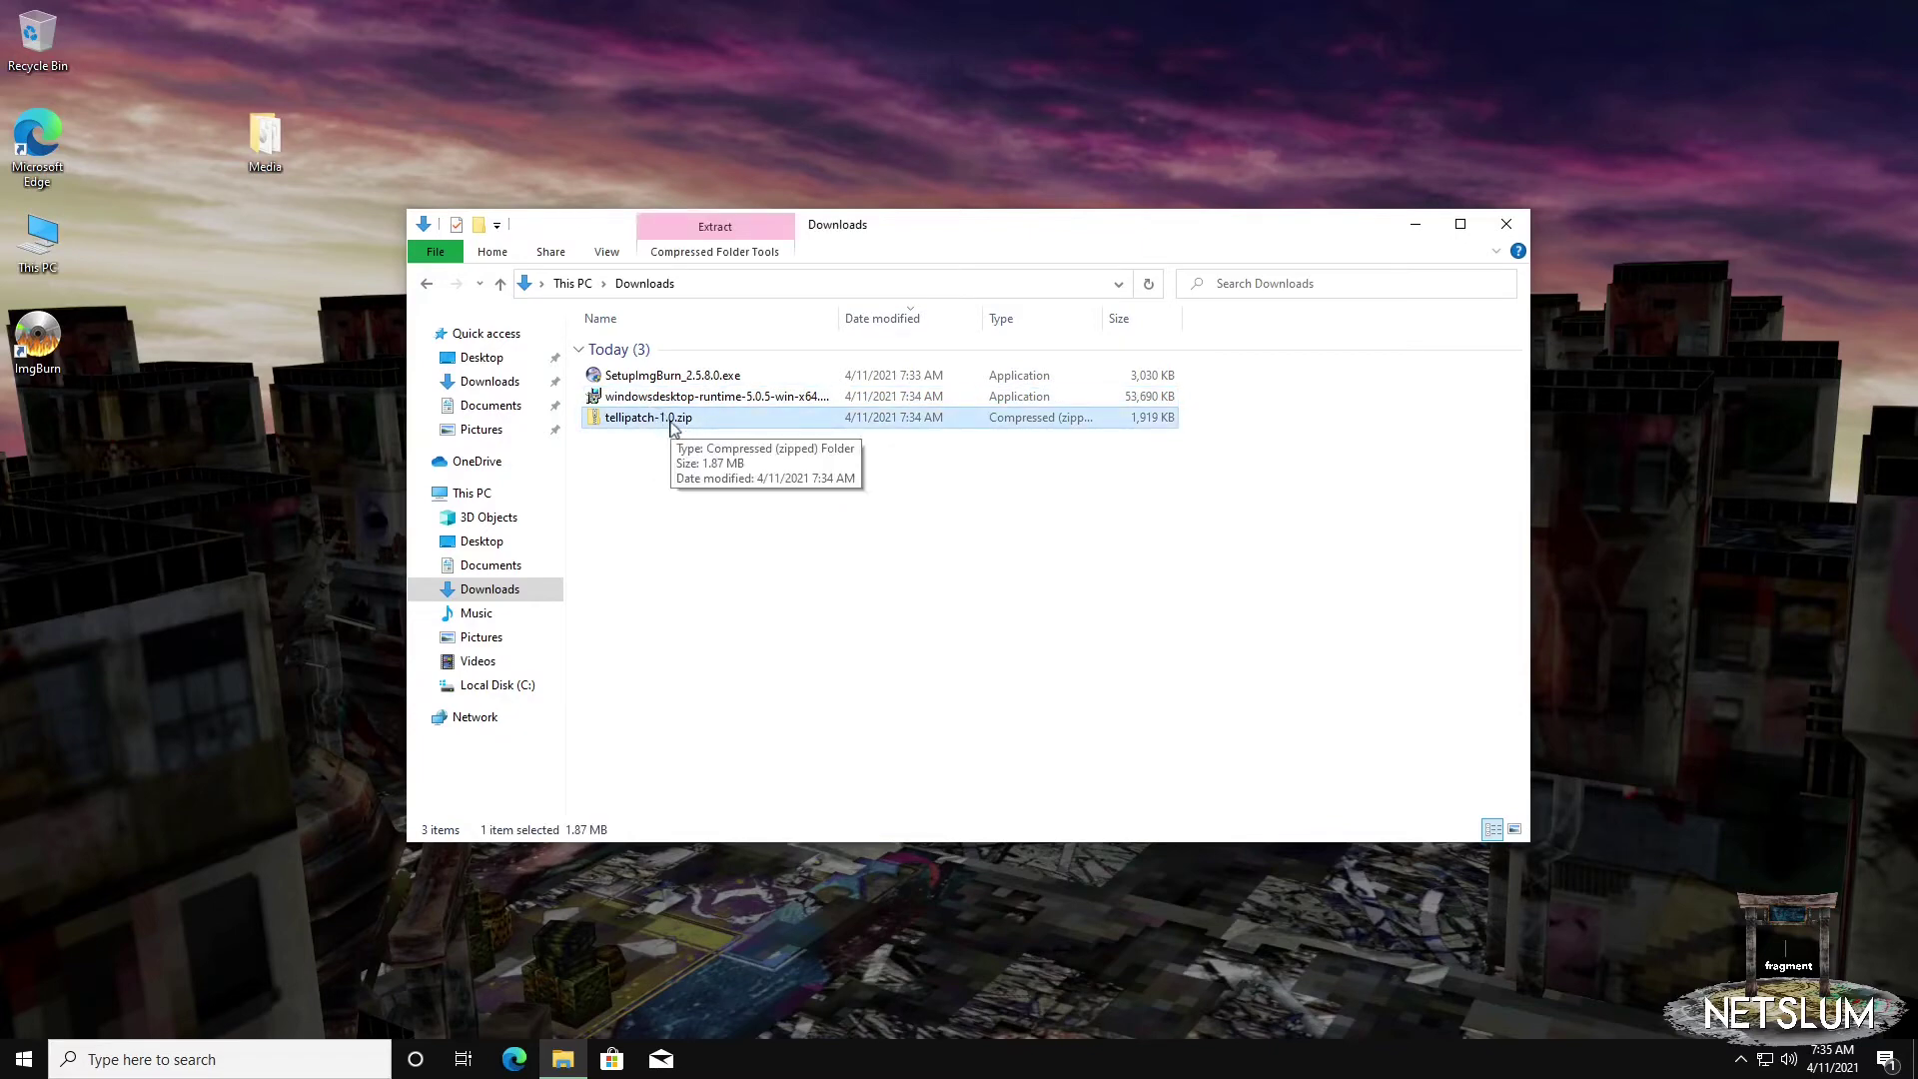
{"action": "left_click_drag", "start_coordinate": [671, 427], "coordinate": [689, 130]}
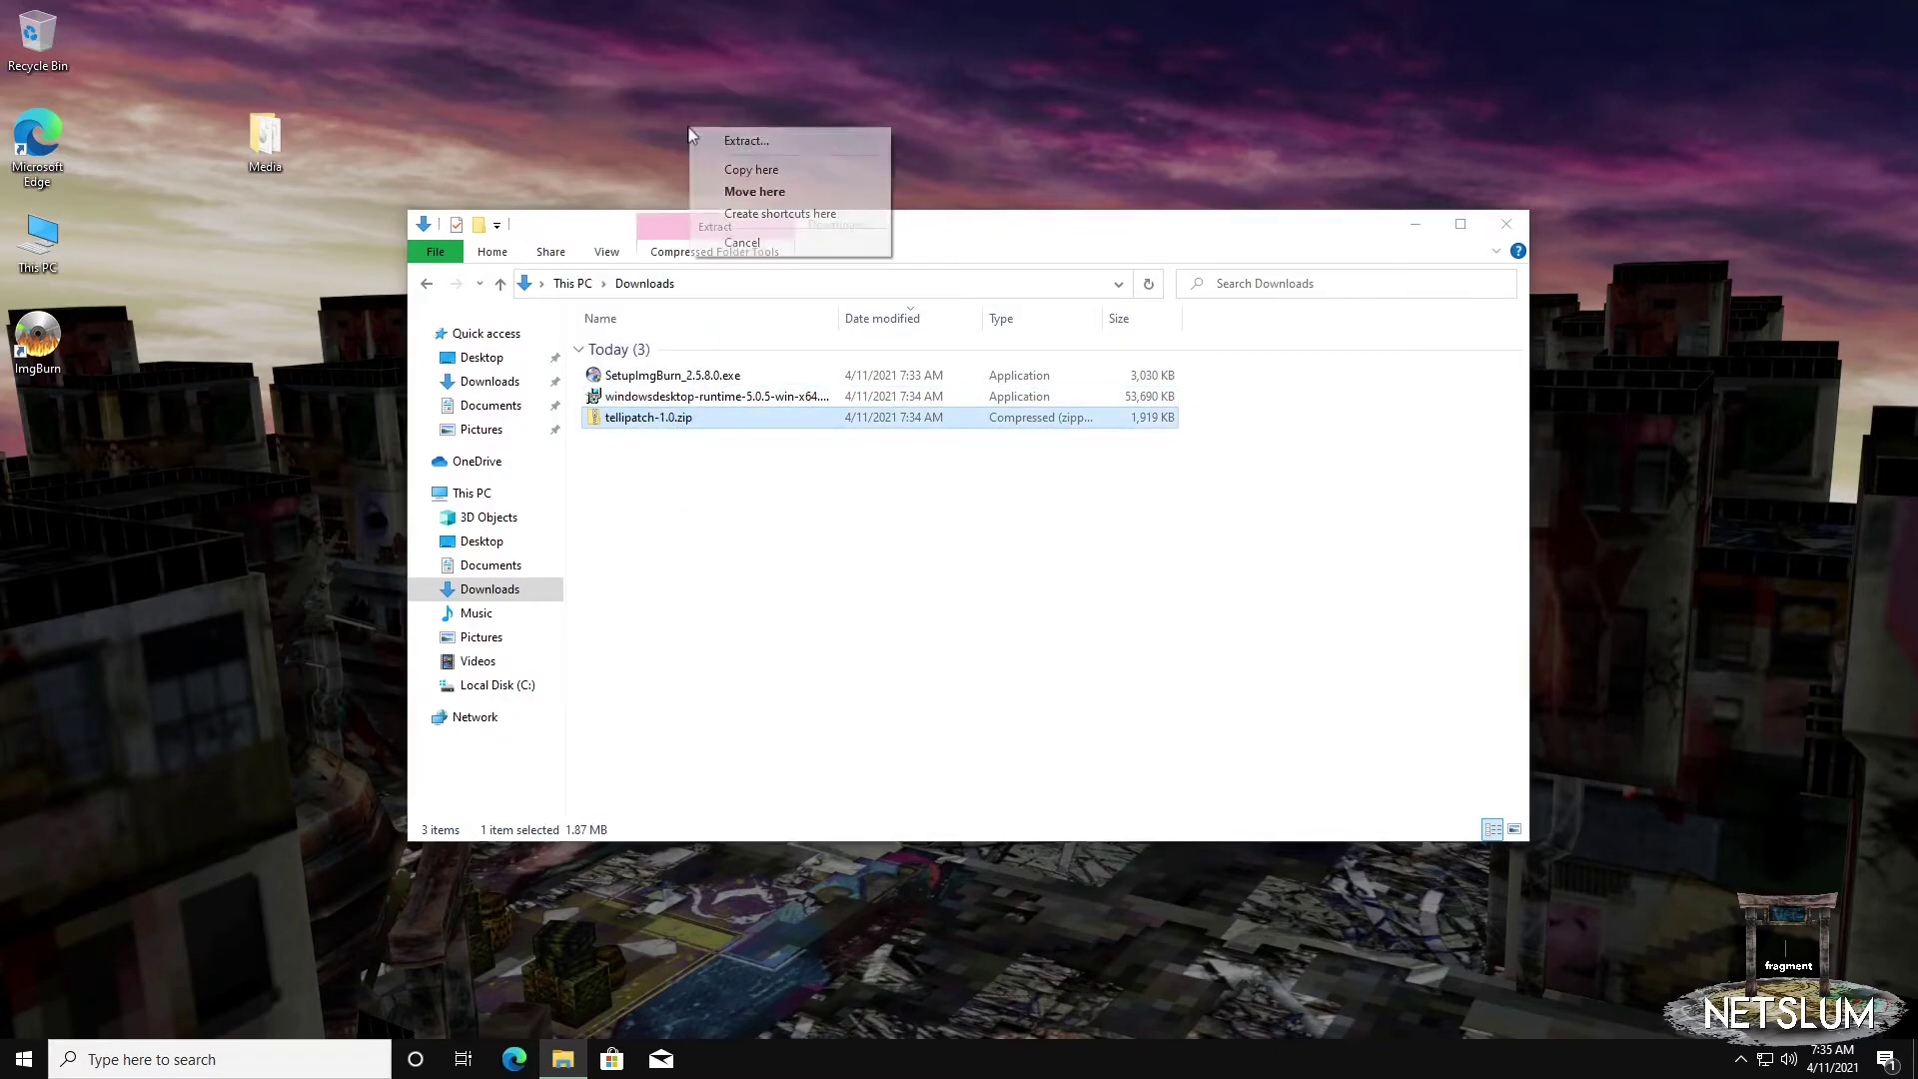
{"action": "left_click", "coordinate": [739, 141]}
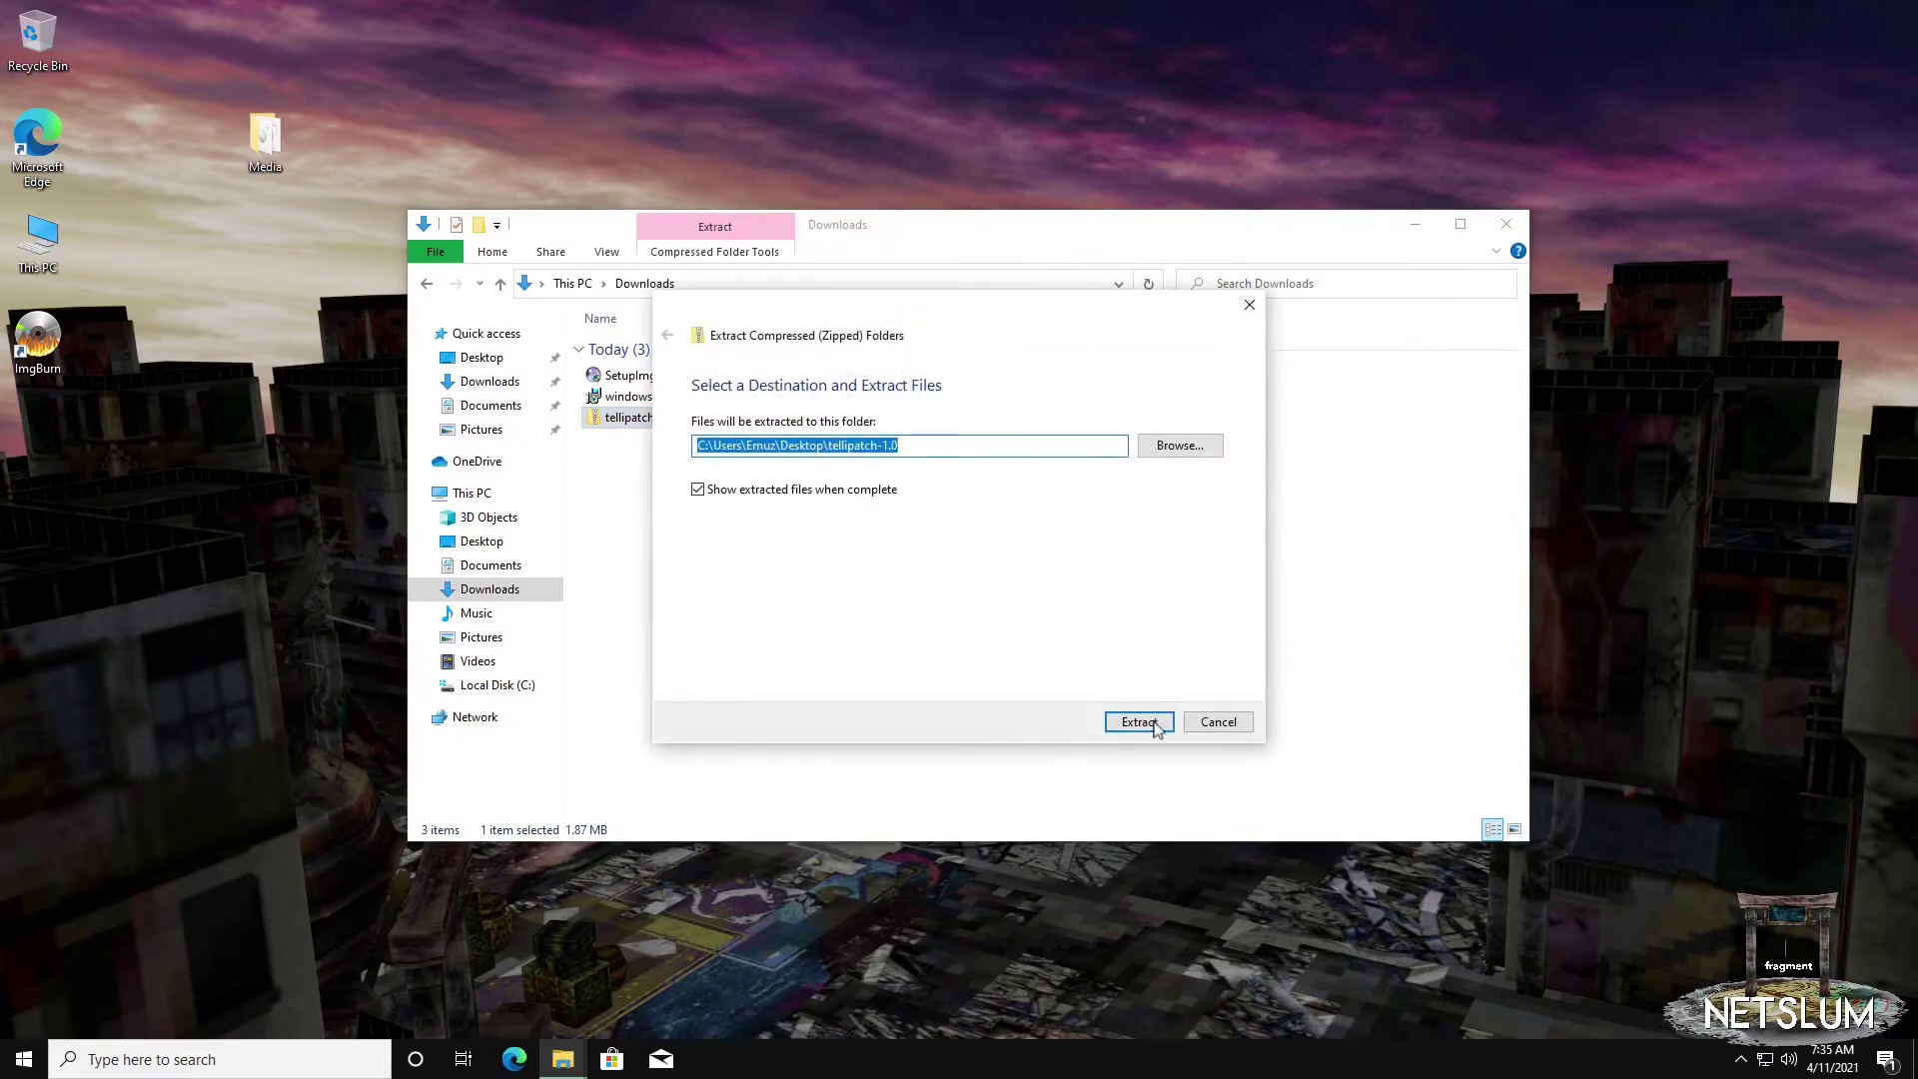
{"action": "left_click", "coordinate": [1149, 721]}
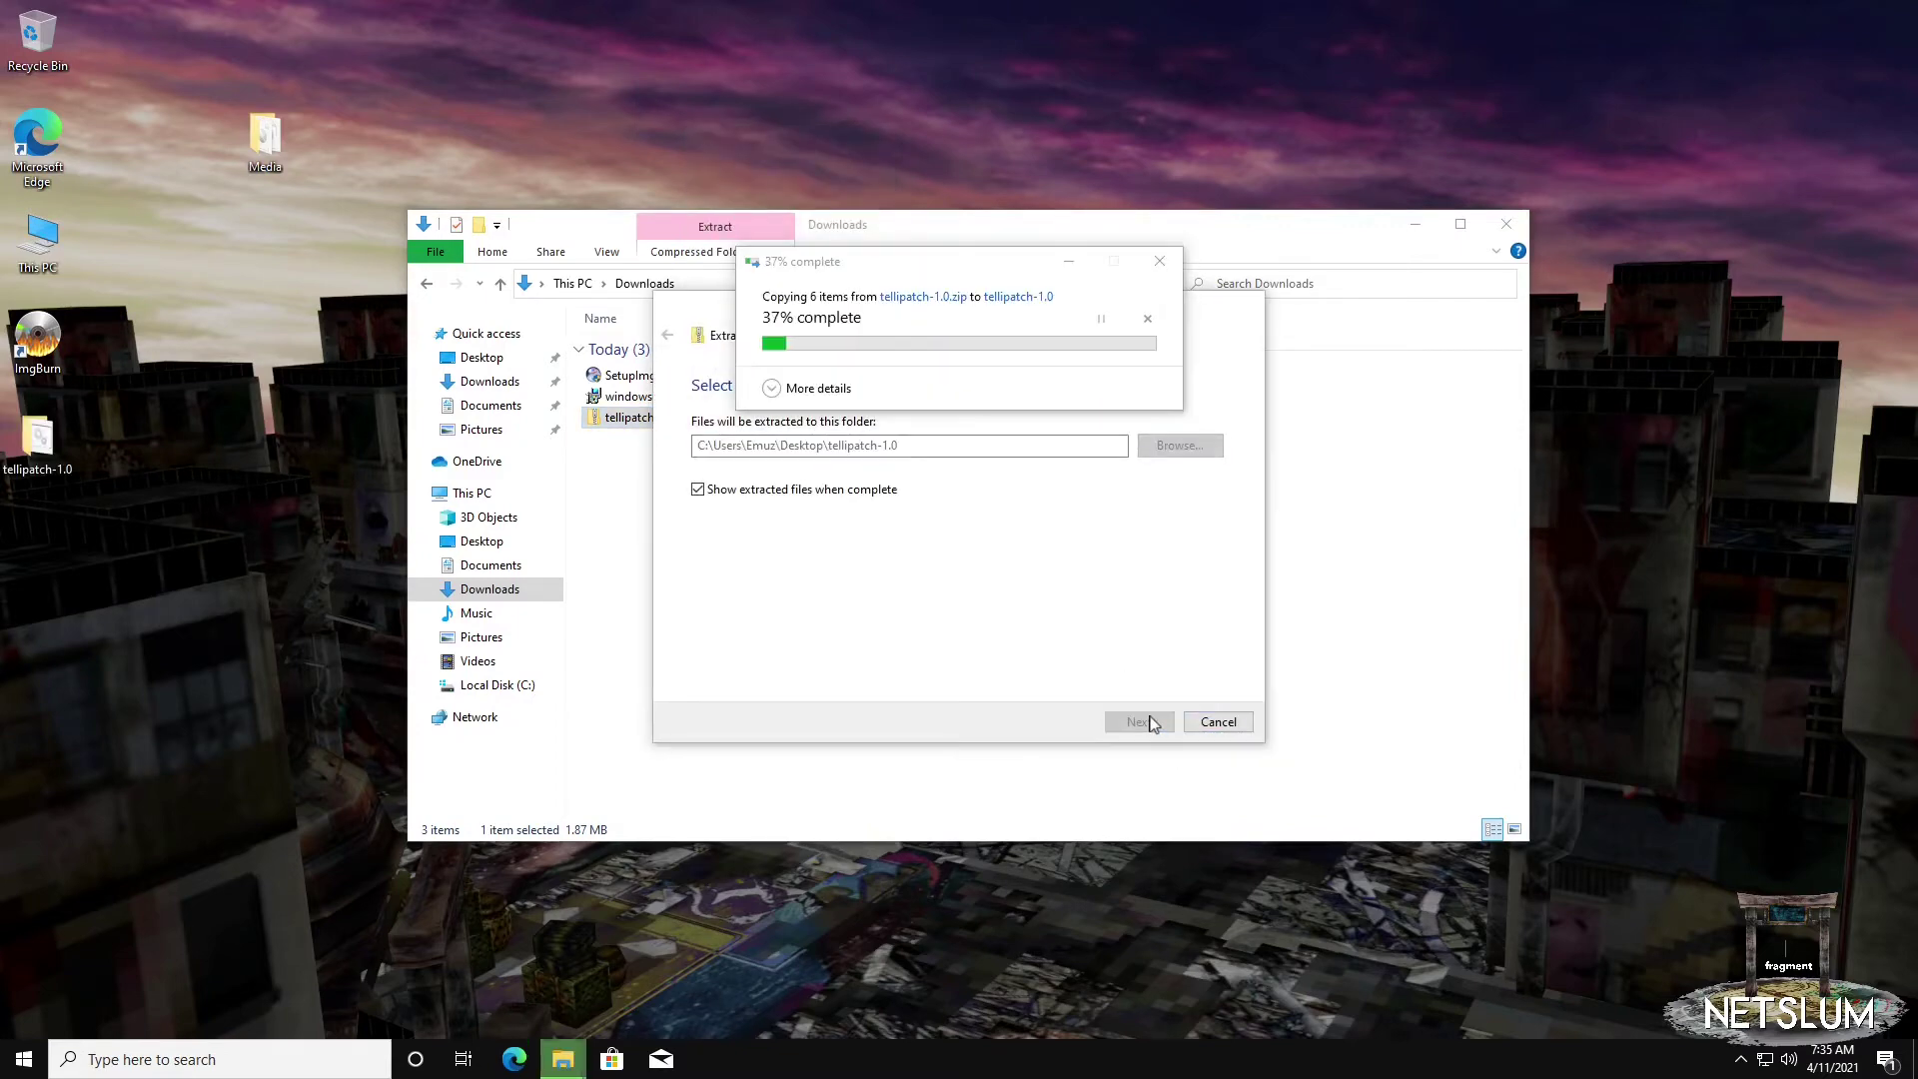
{"action": "left_click", "coordinate": [1505, 224]}
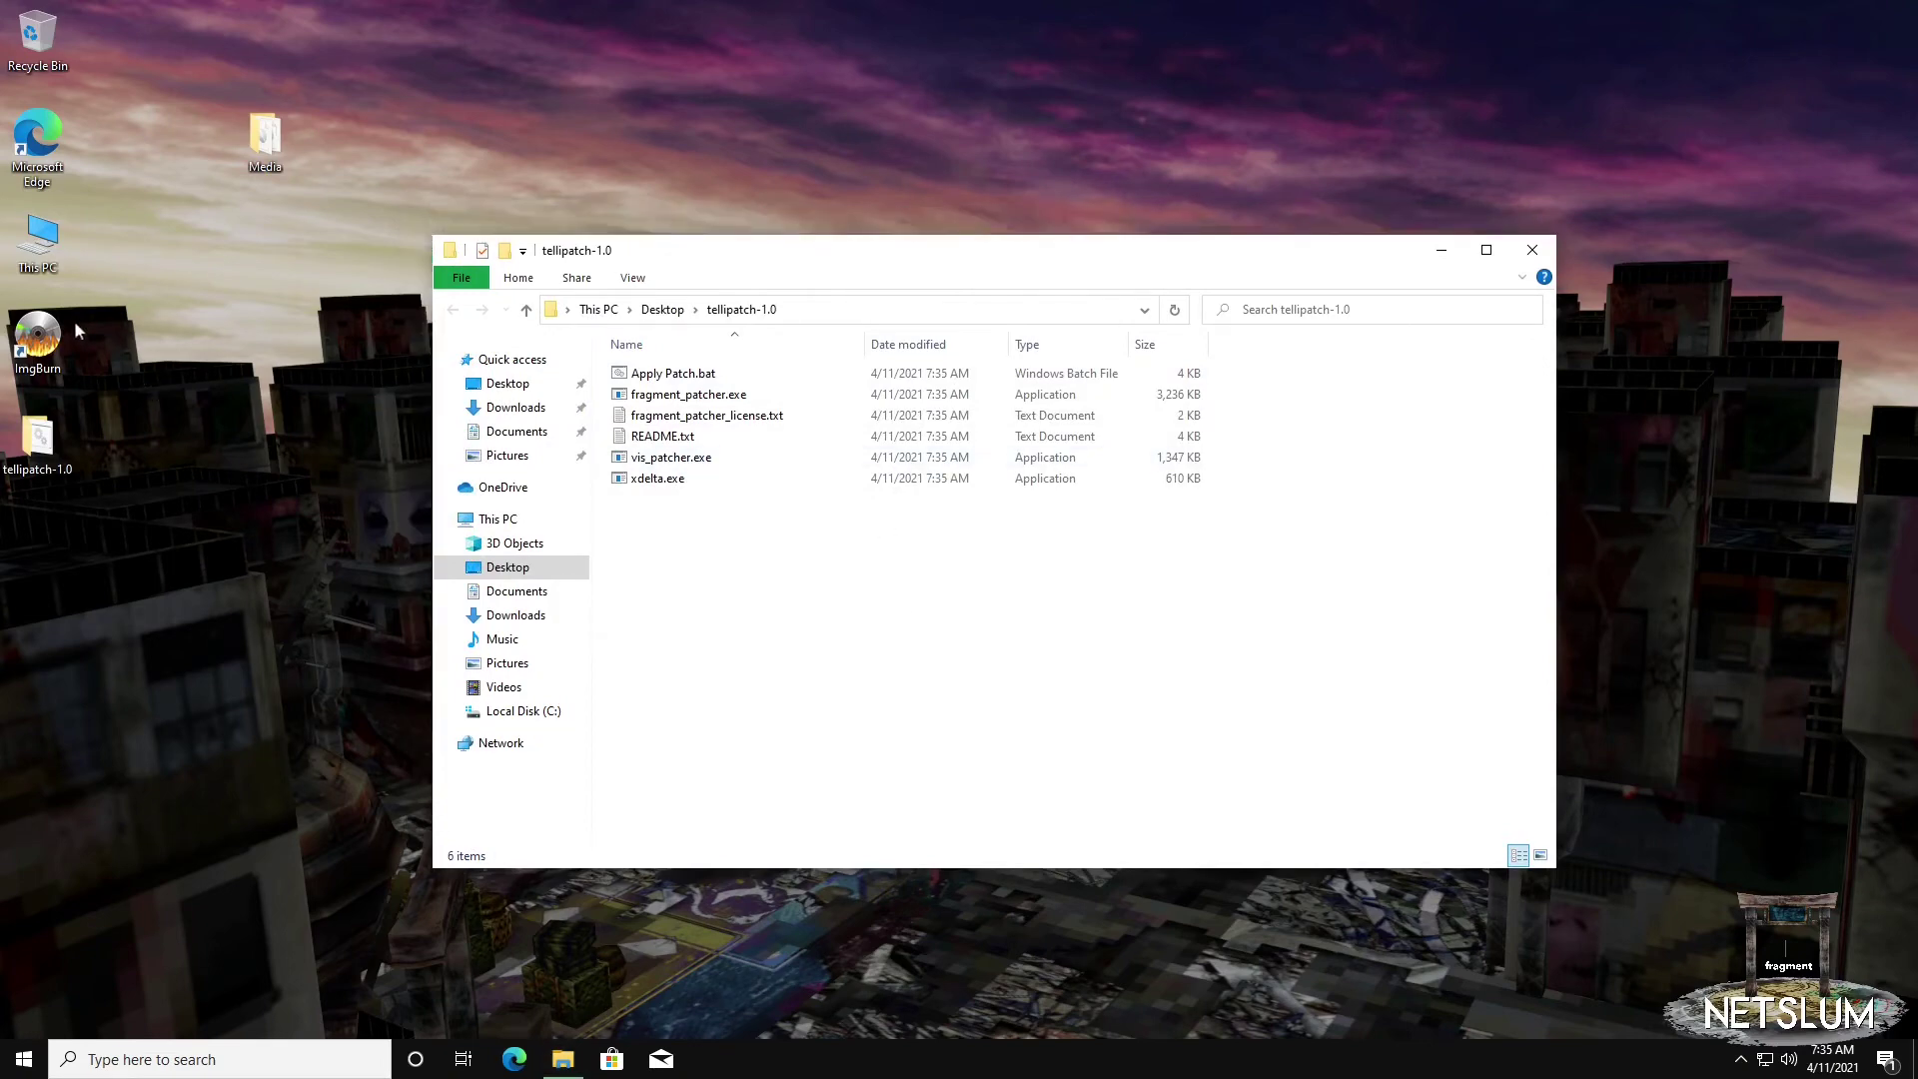
{"action": "left_click", "coordinate": [45, 342]}
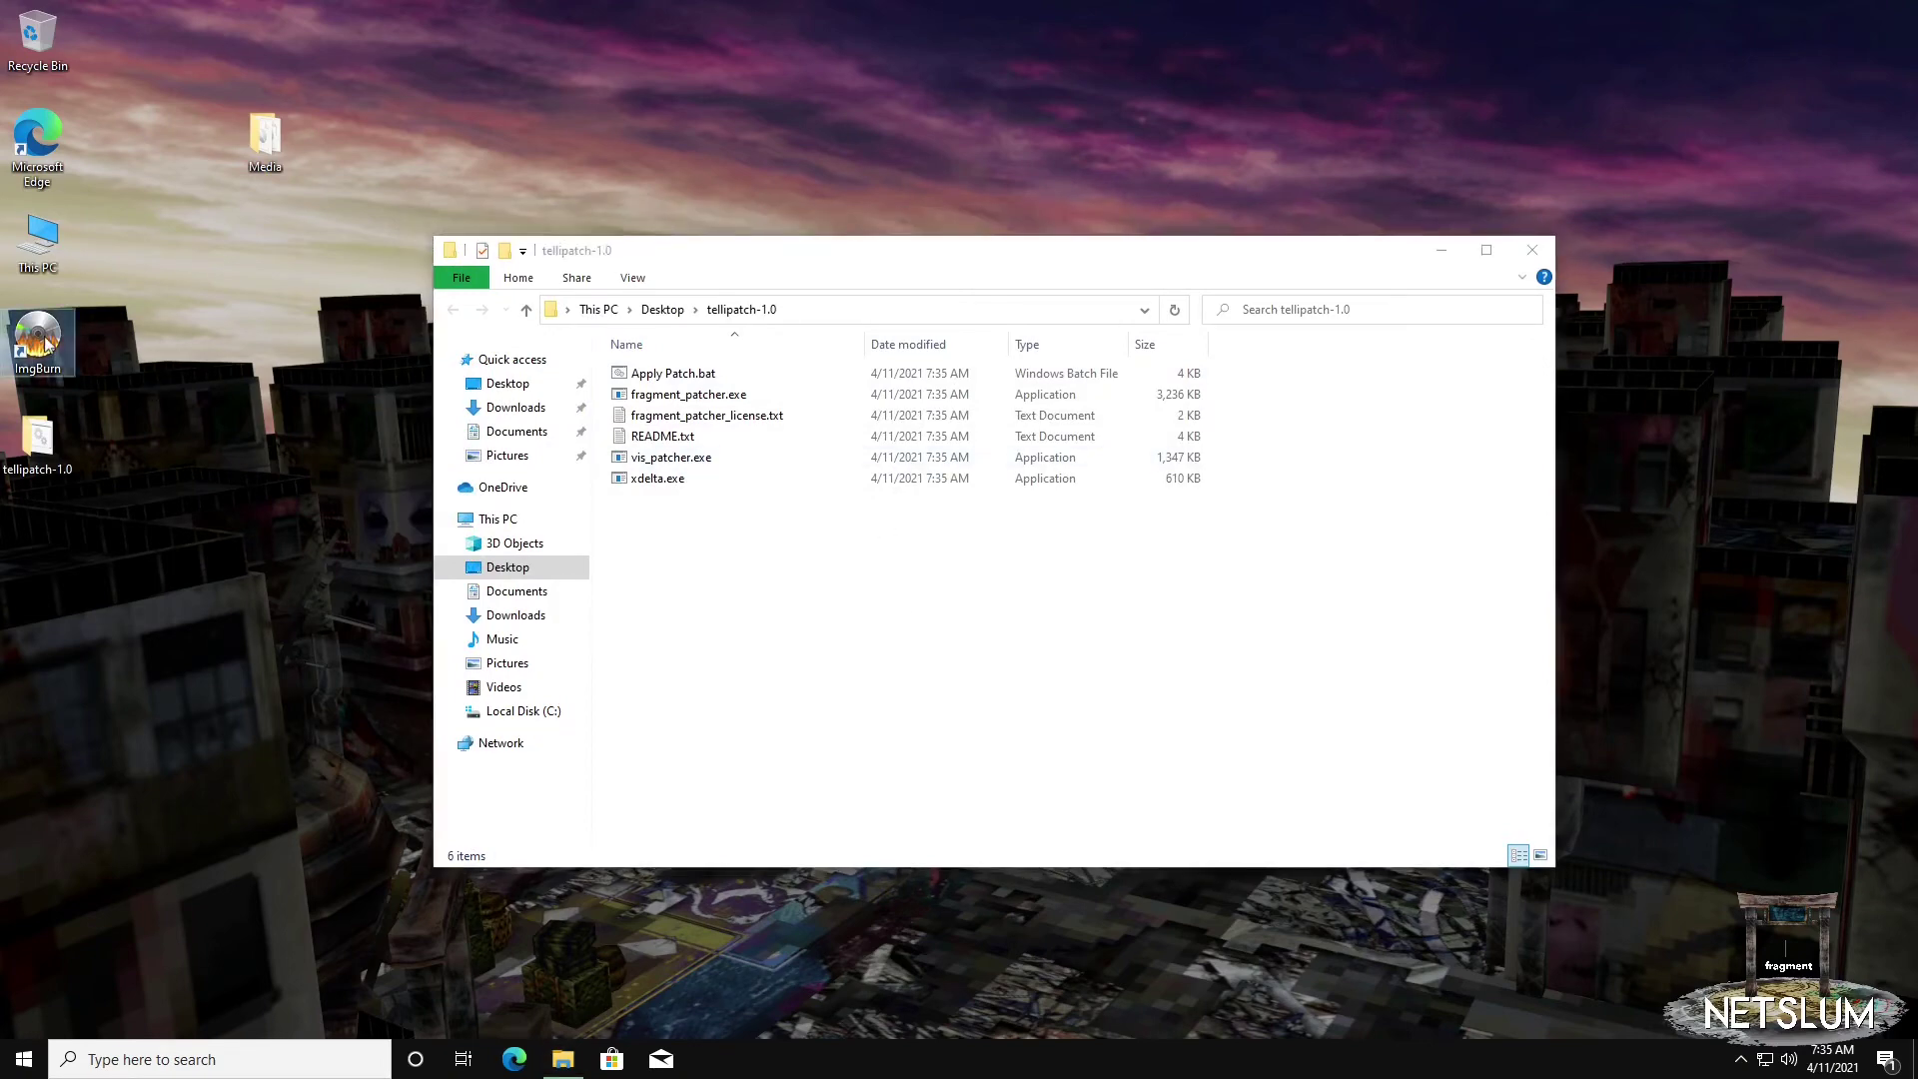
Step: Launch ImgBurn, pick 'Create image file from disc' mode, then close ImgBurn
{"action": "double_click", "coordinate": [45, 341]}
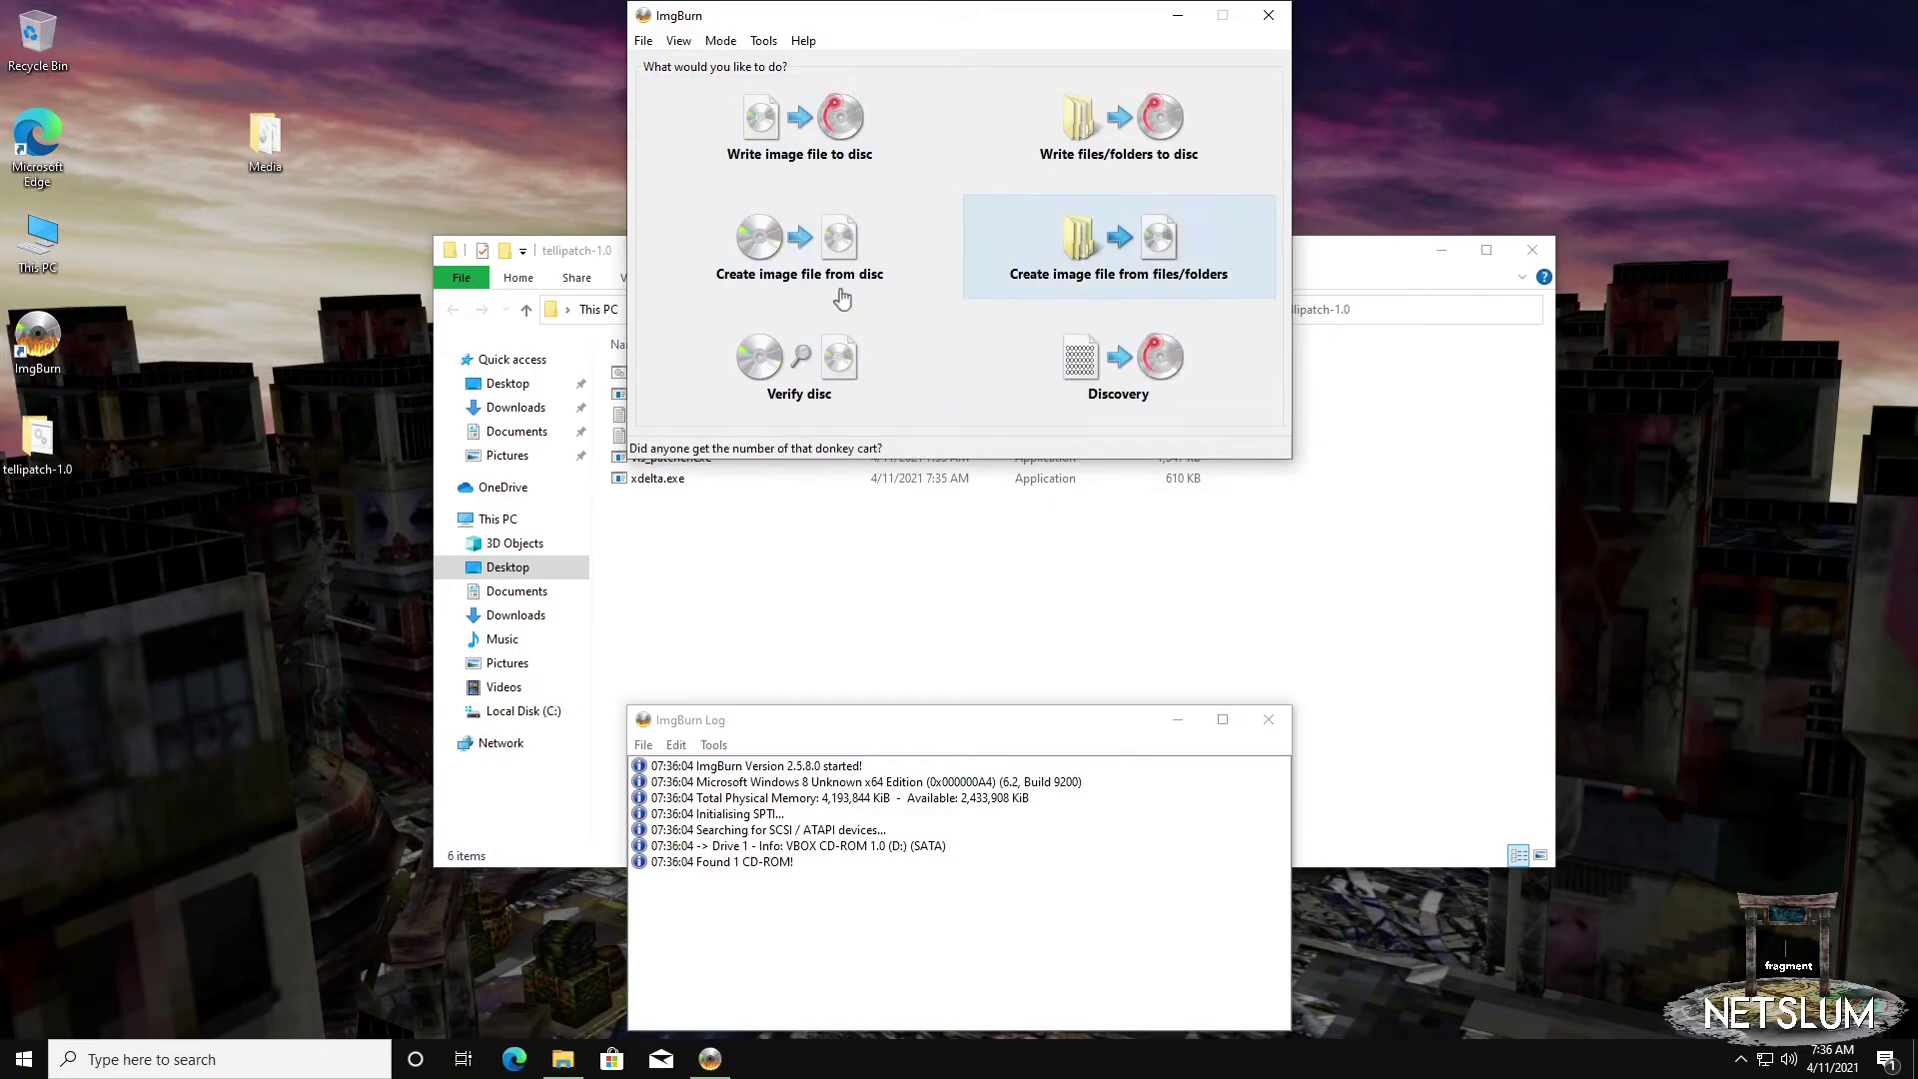
{"action": "left_click", "coordinate": [795, 266]}
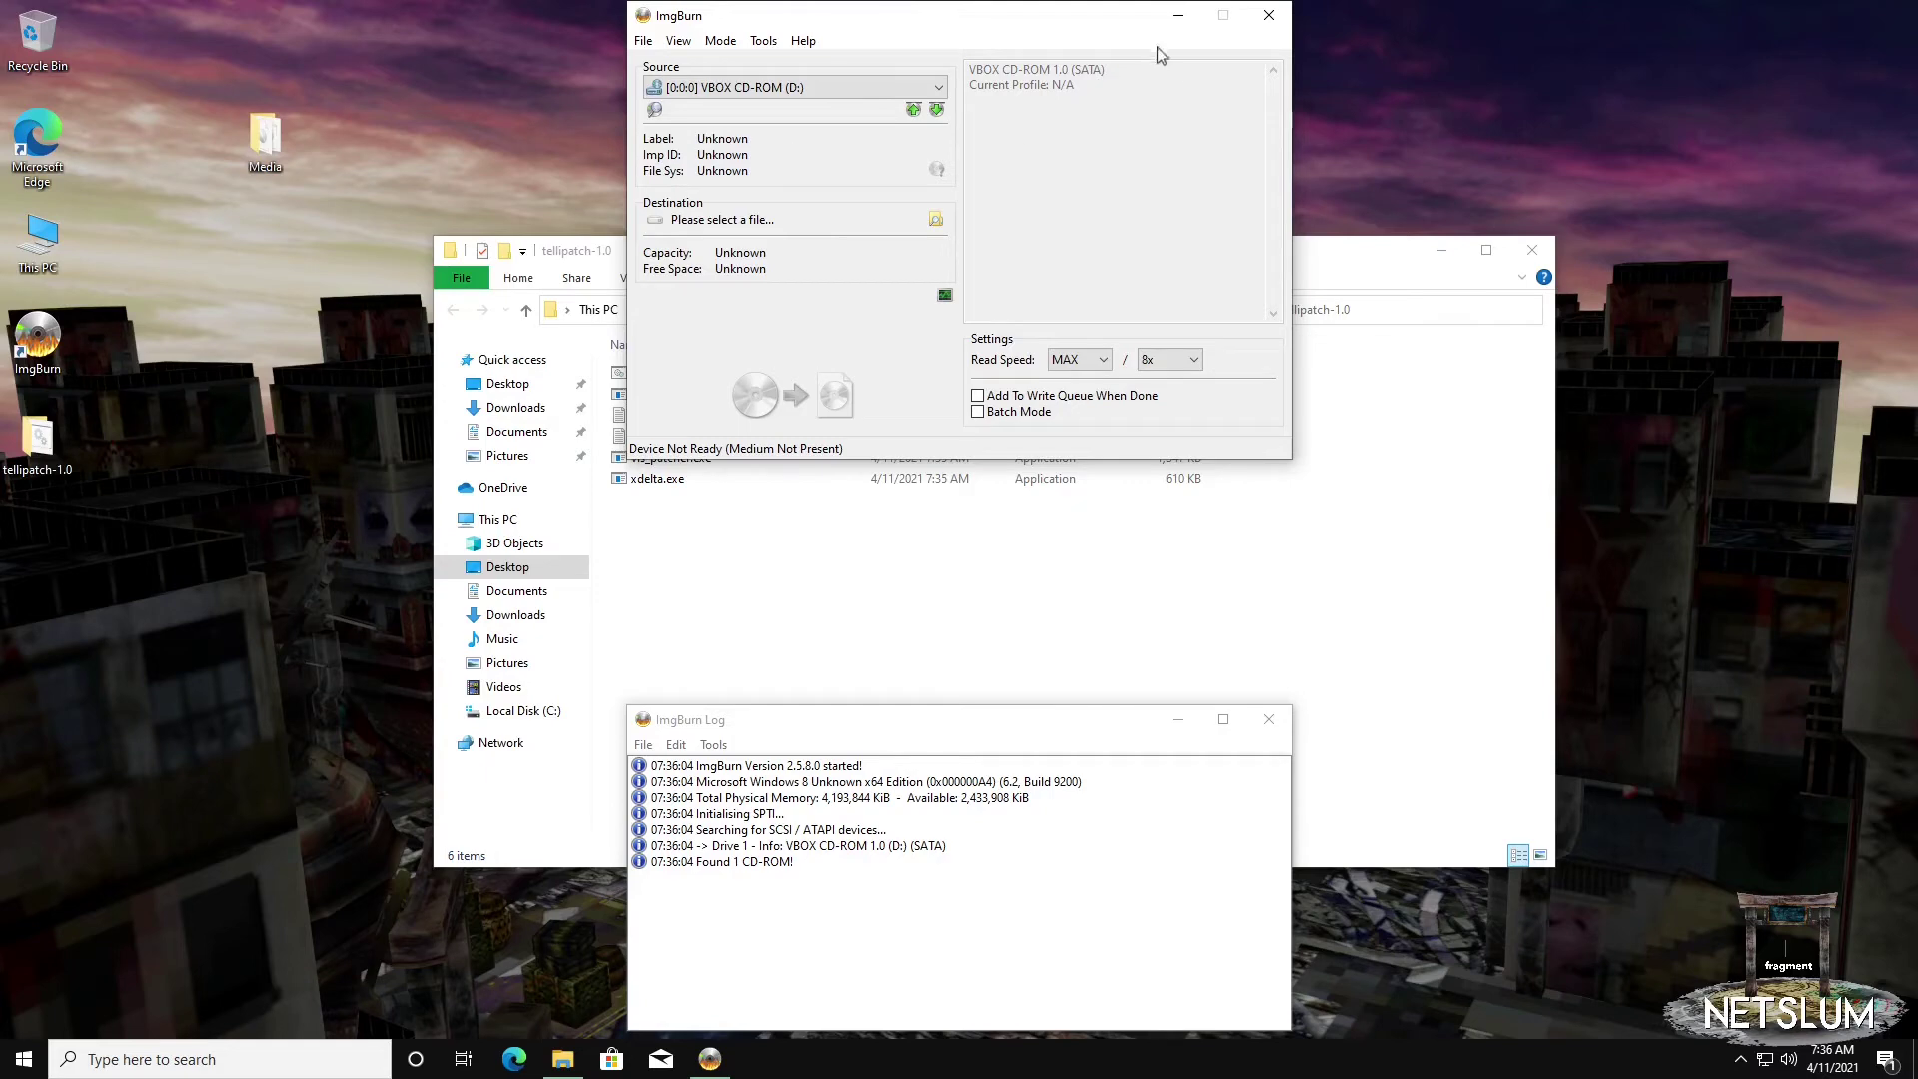
{"action": "left_click", "coordinate": [1264, 18]}
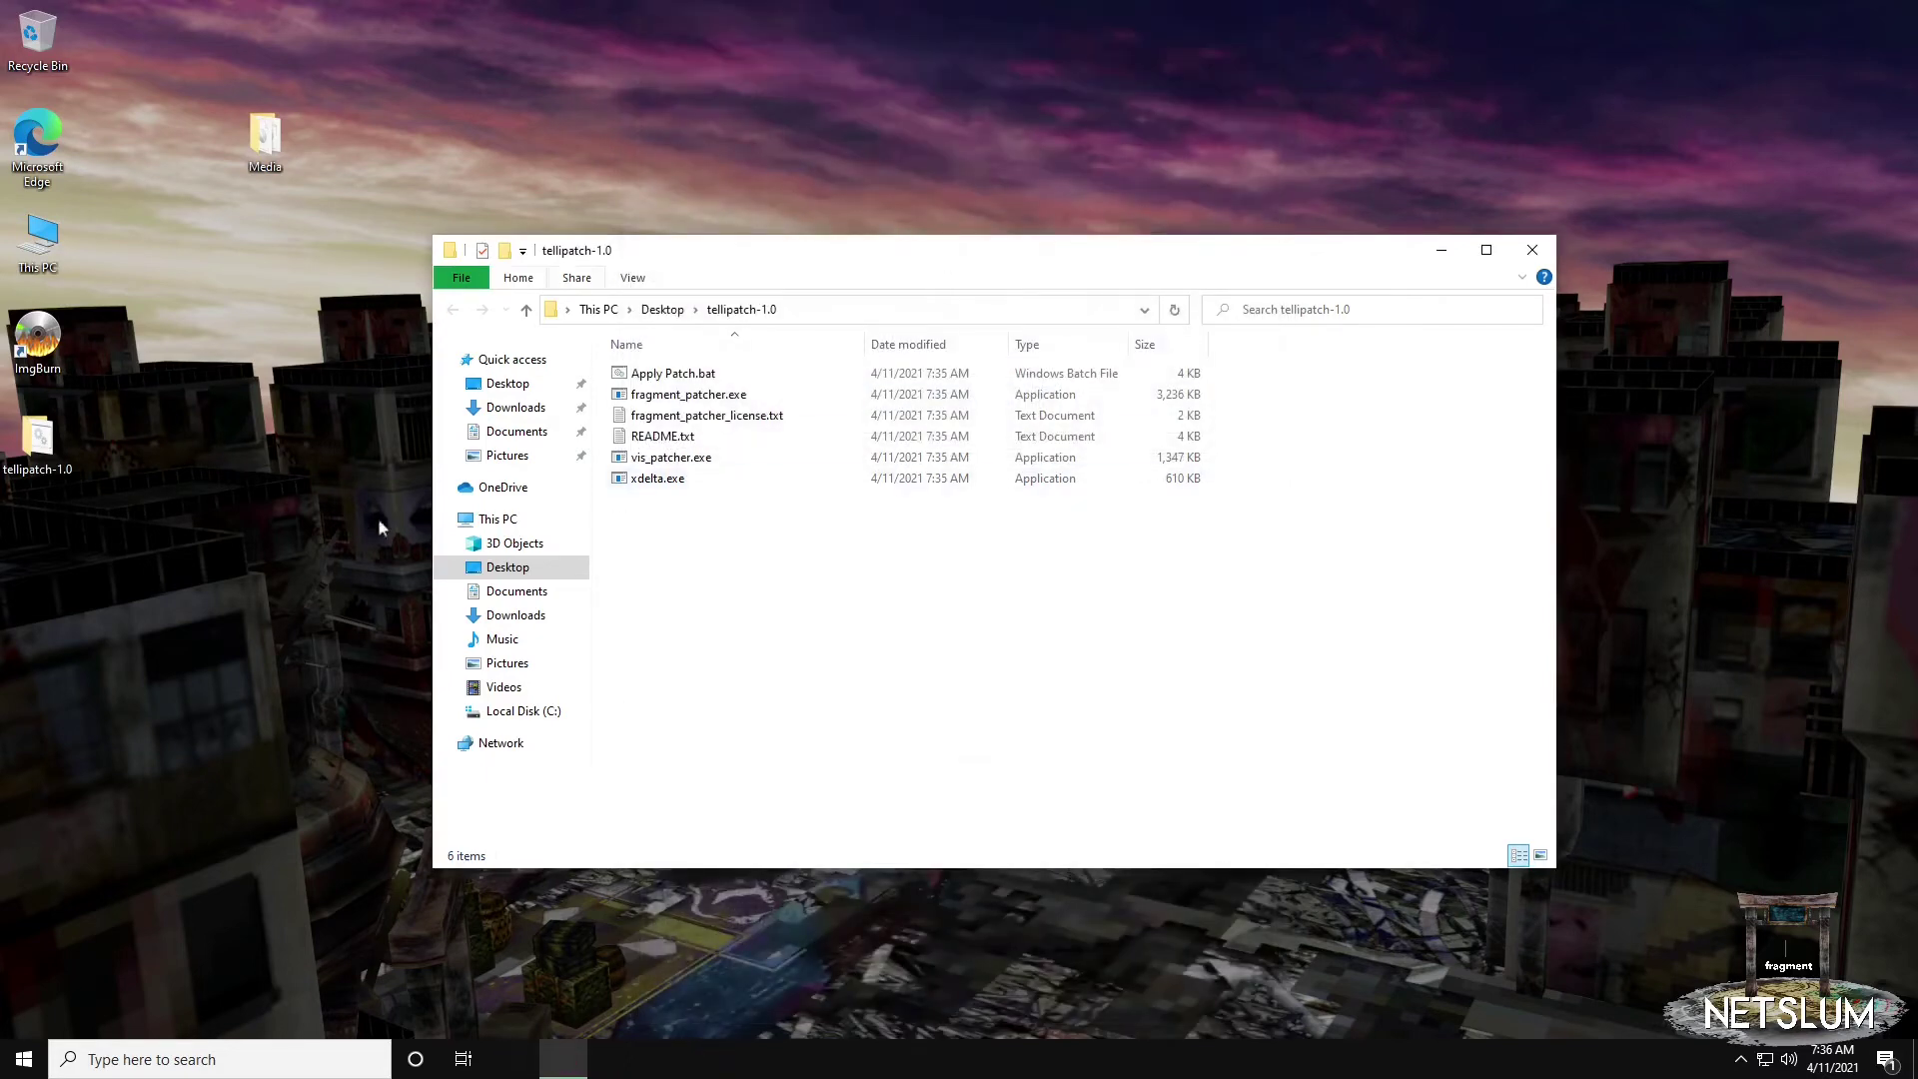
Step: Open the desktop Media folder and drag fragment.iso into the tellipatch-1.0 folder
{"action": "left_click", "coordinate": [261, 135]}
{"action": "double_click", "coordinate": [262, 134]}
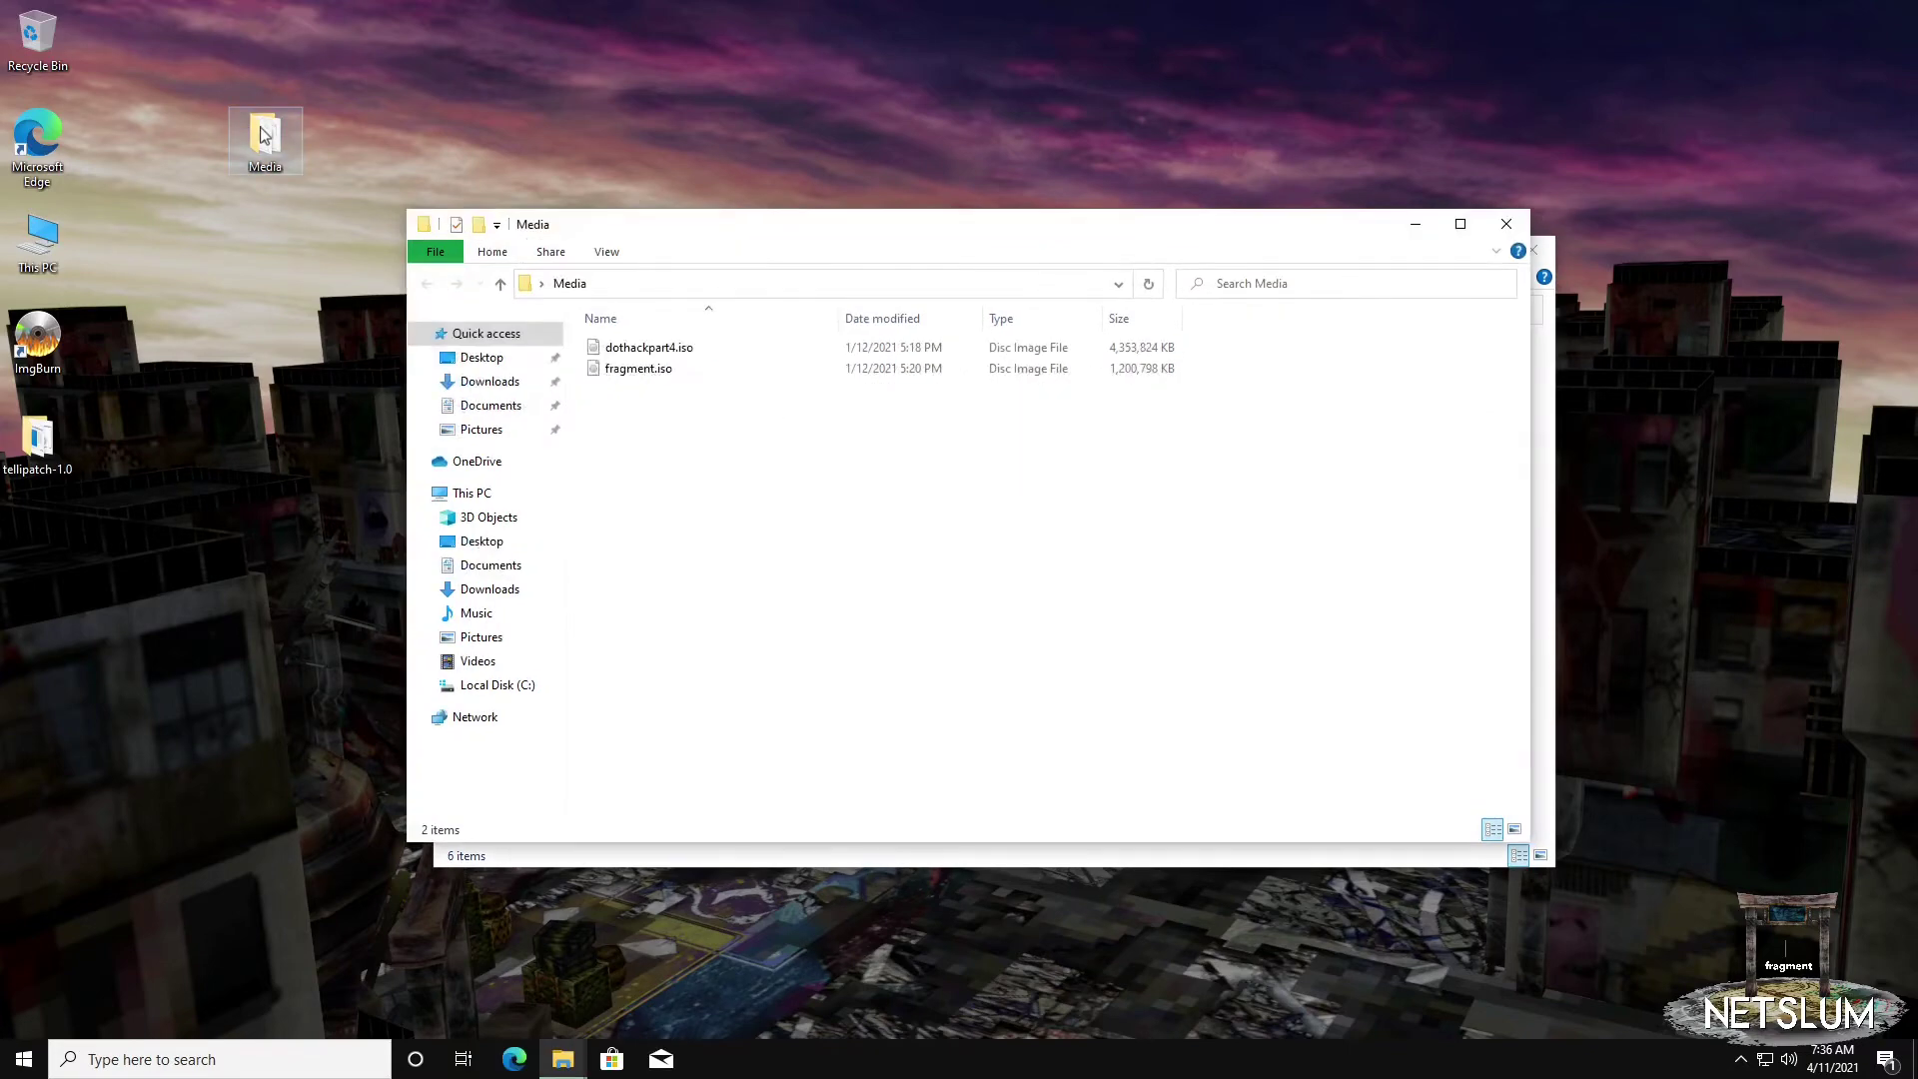
{"action": "left_click_drag", "start_coordinate": [672, 236], "coordinate": [369, 179]}
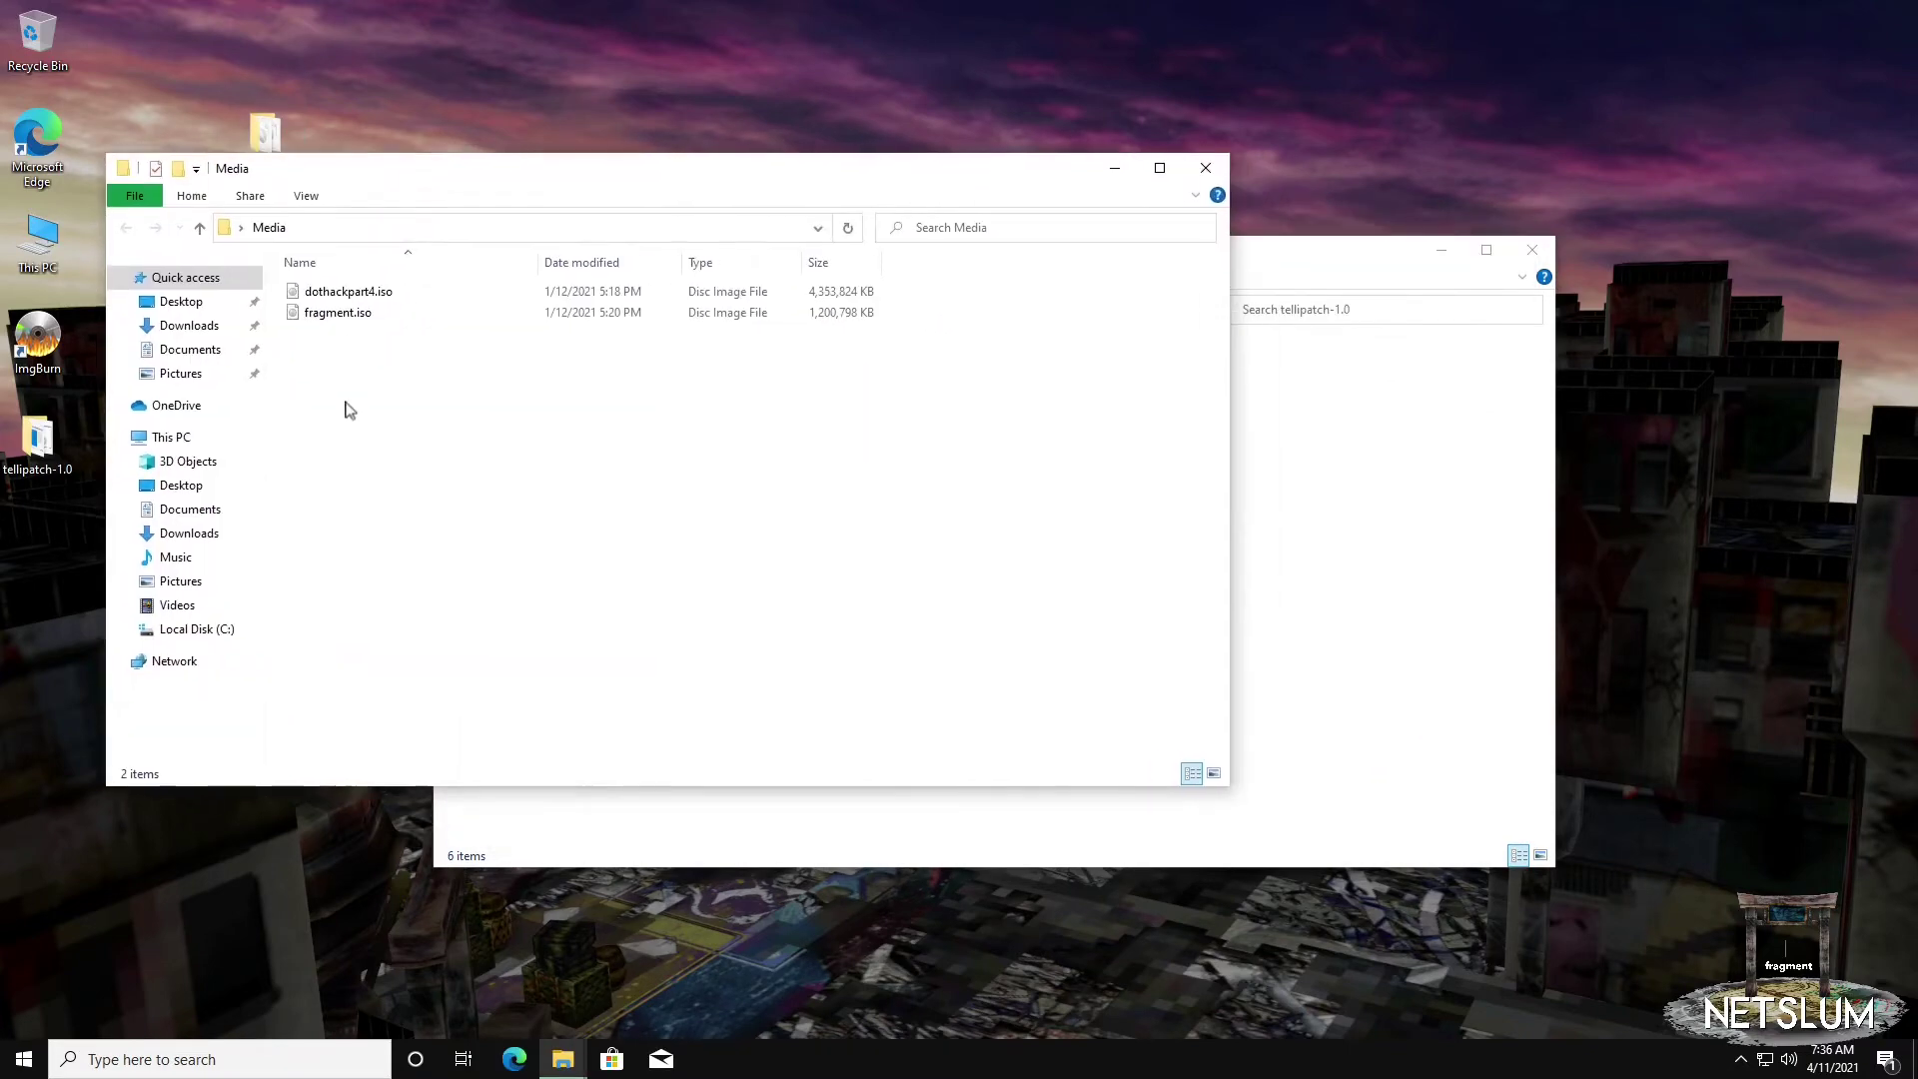
{"action": "left_click_drag", "start_coordinate": [344, 314], "coordinate": [1416, 827]}
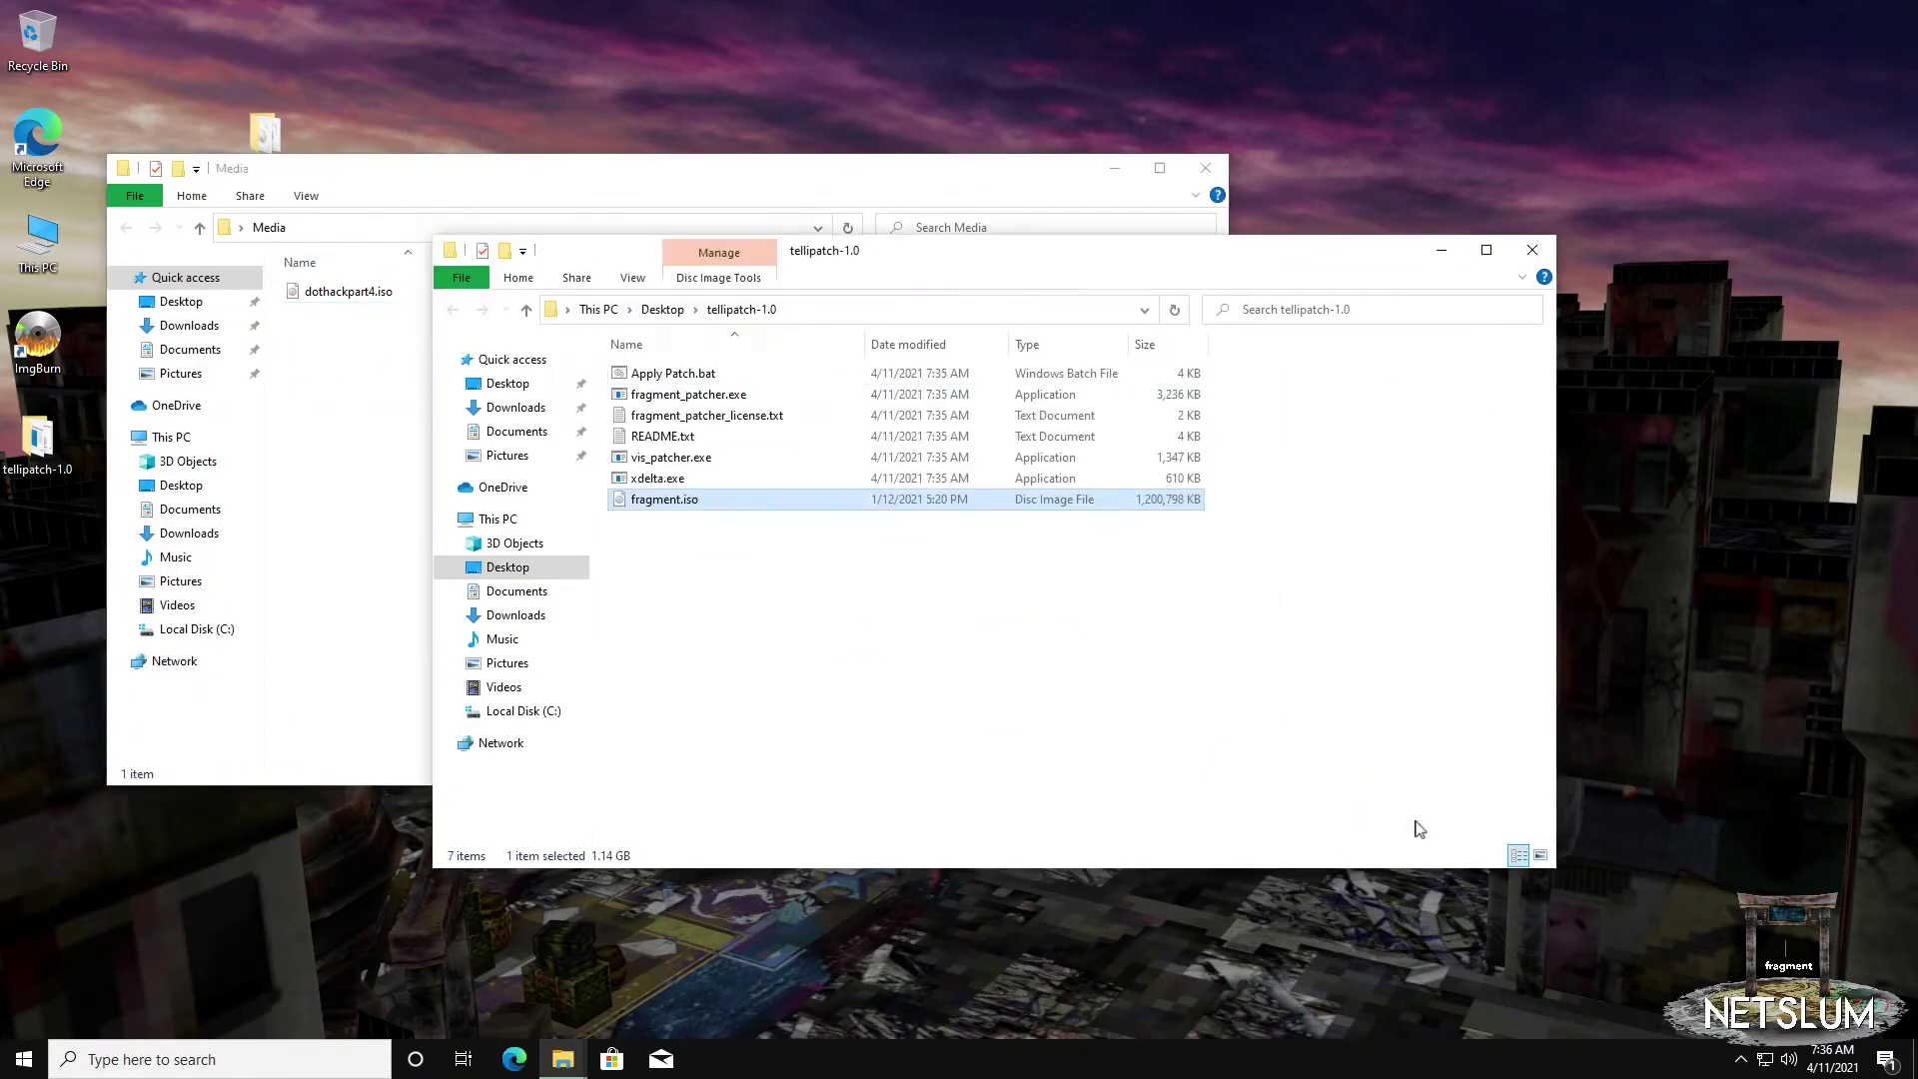
{"action": "left_click", "coordinate": [874, 699]}
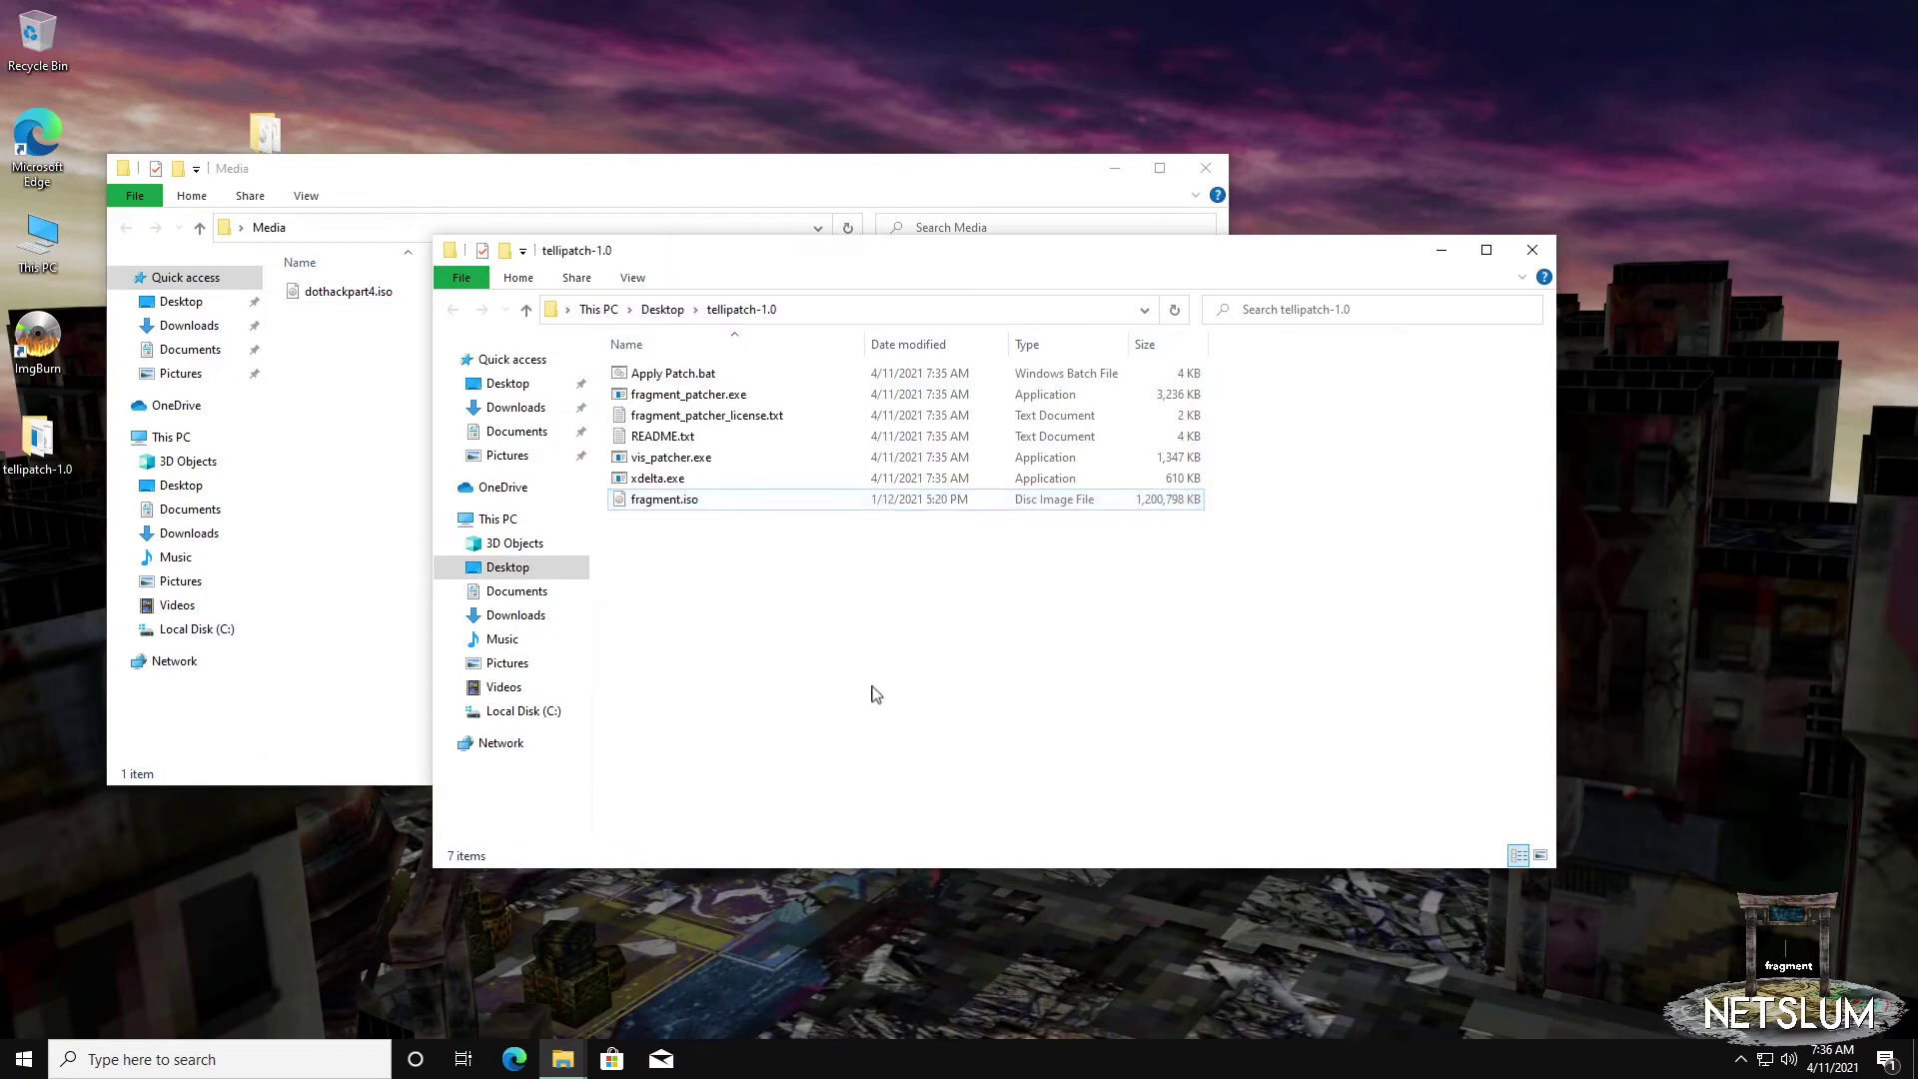
Step: Run Apply Patch.bat and show SmartScreen's details about the blocked script
{"action": "double_click", "coordinate": [714, 374]}
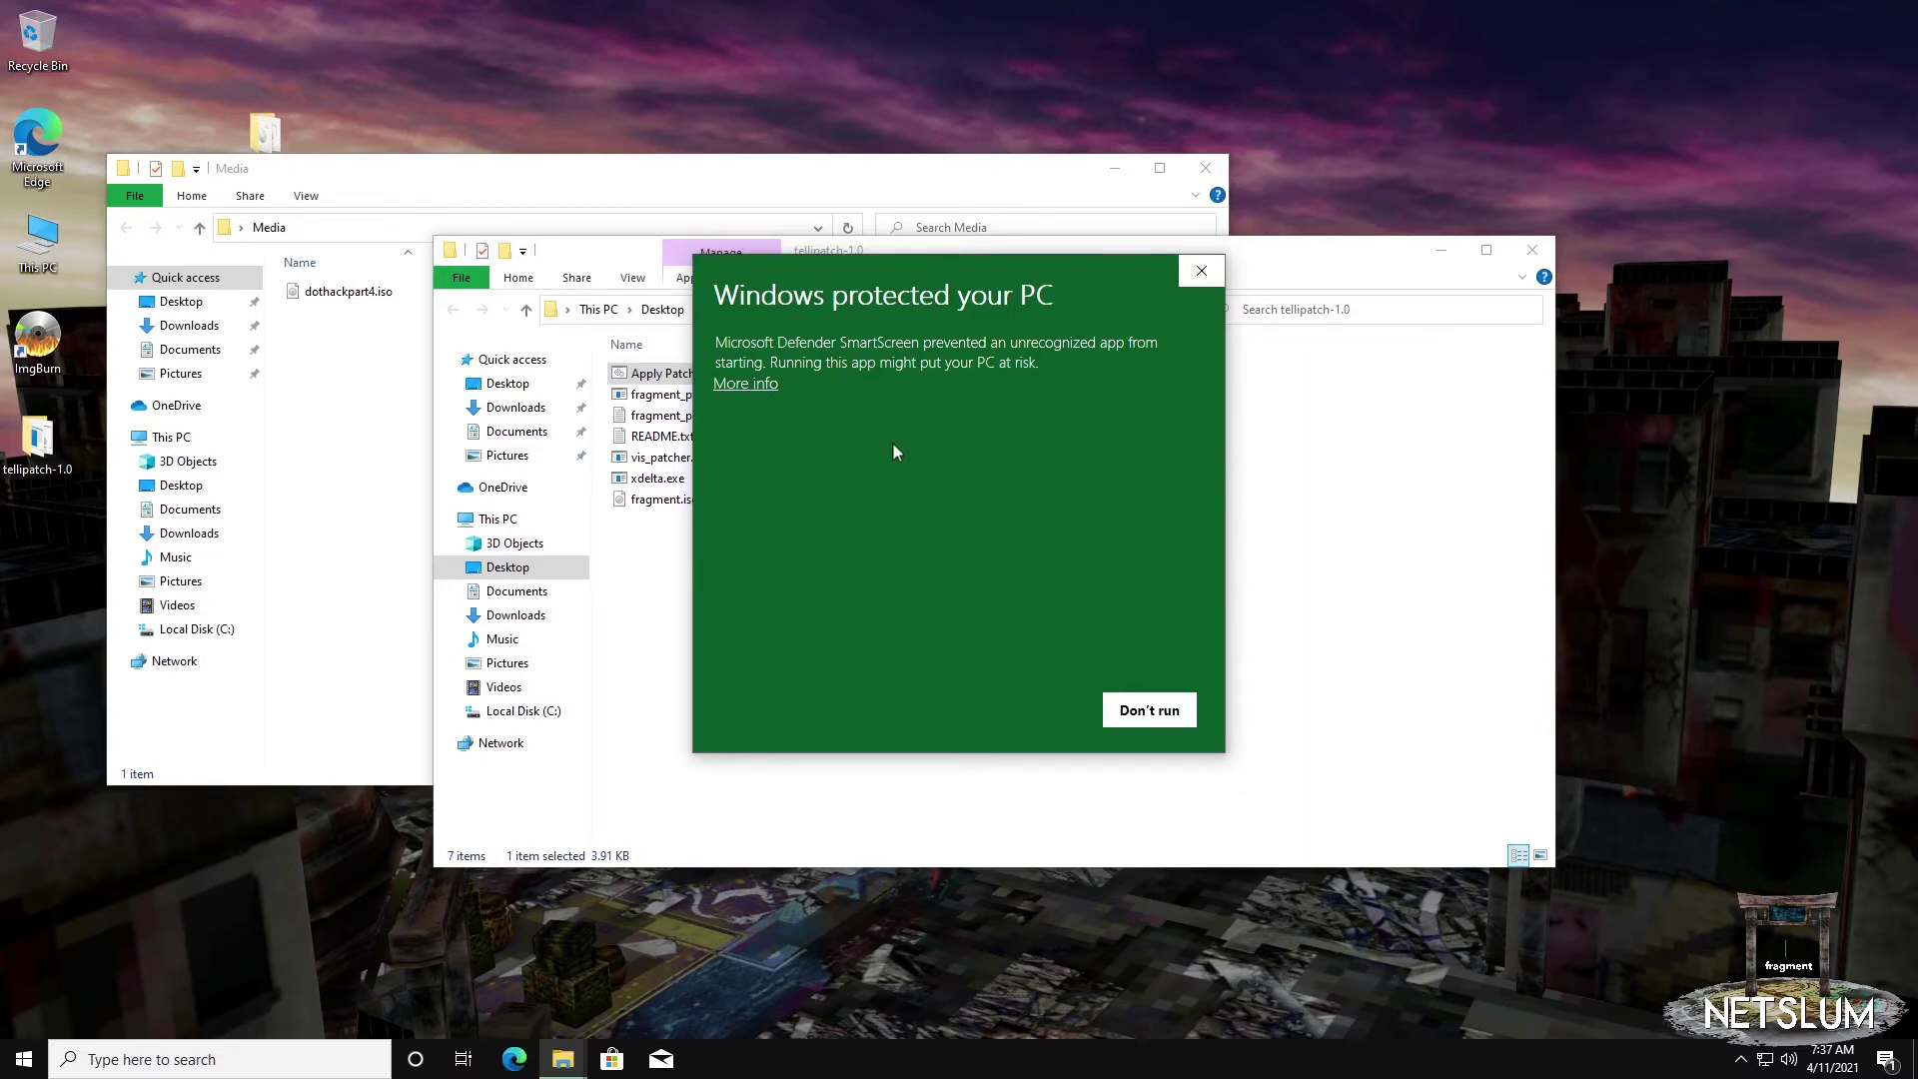
{"action": "left_click", "coordinate": [765, 386]}
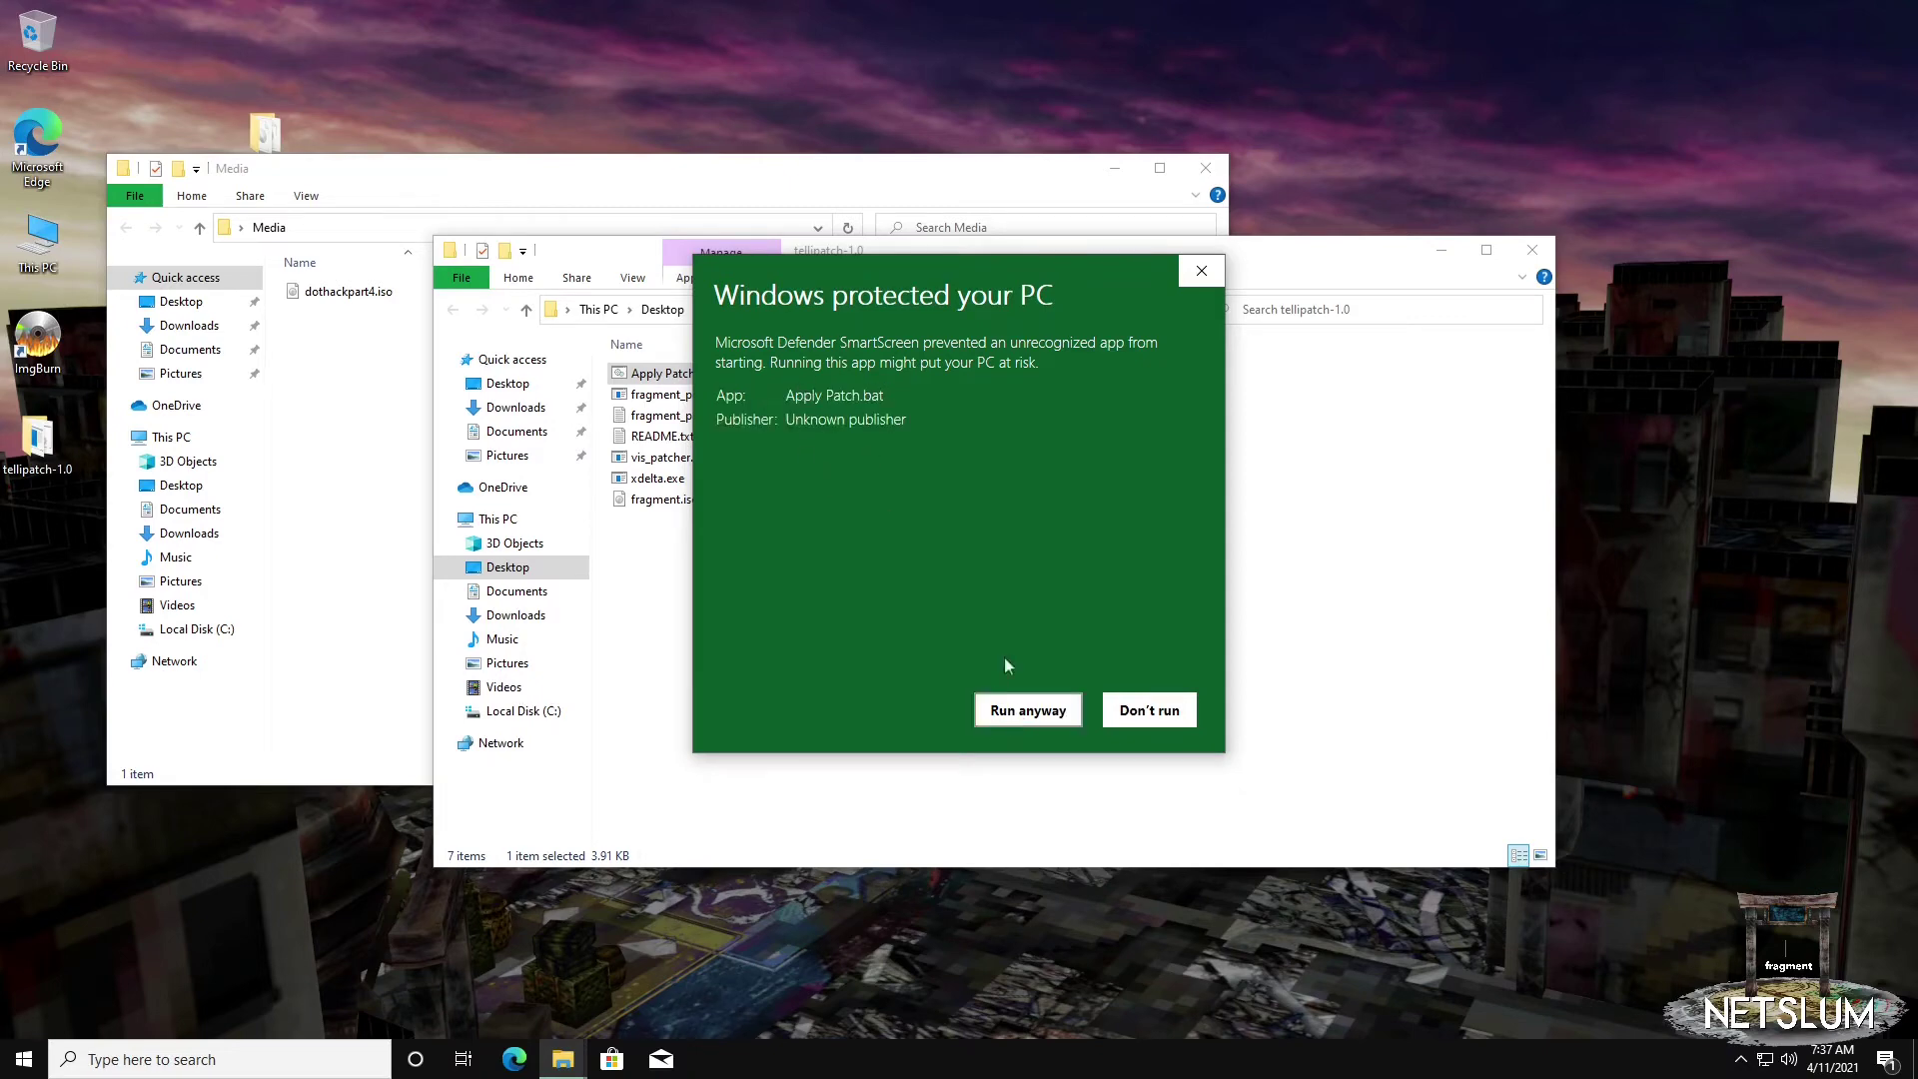
Step: Run Apply Patch.bat anyway and bring the TelliPatch console to the front as it copies files
{"action": "left_click", "coordinate": [1007, 712]}
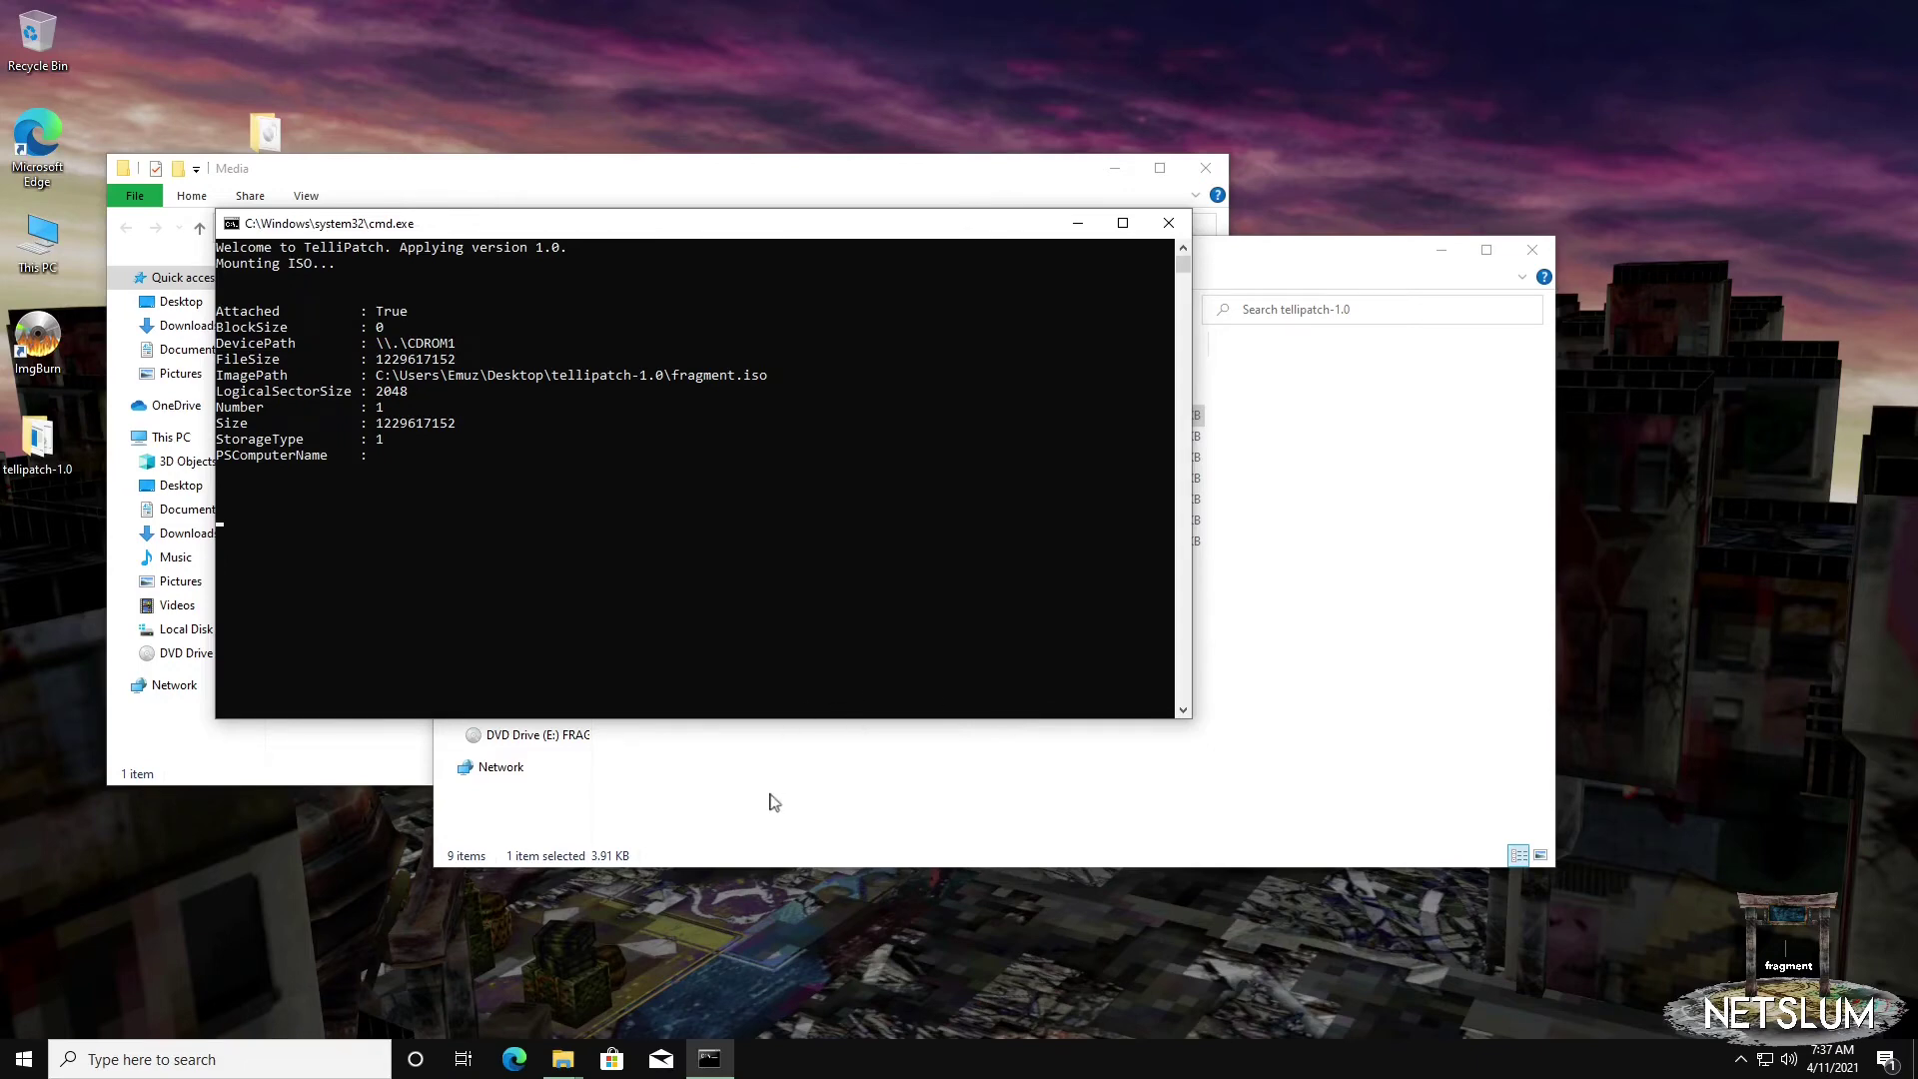
{"action": "left_click", "coordinate": [915, 845]}
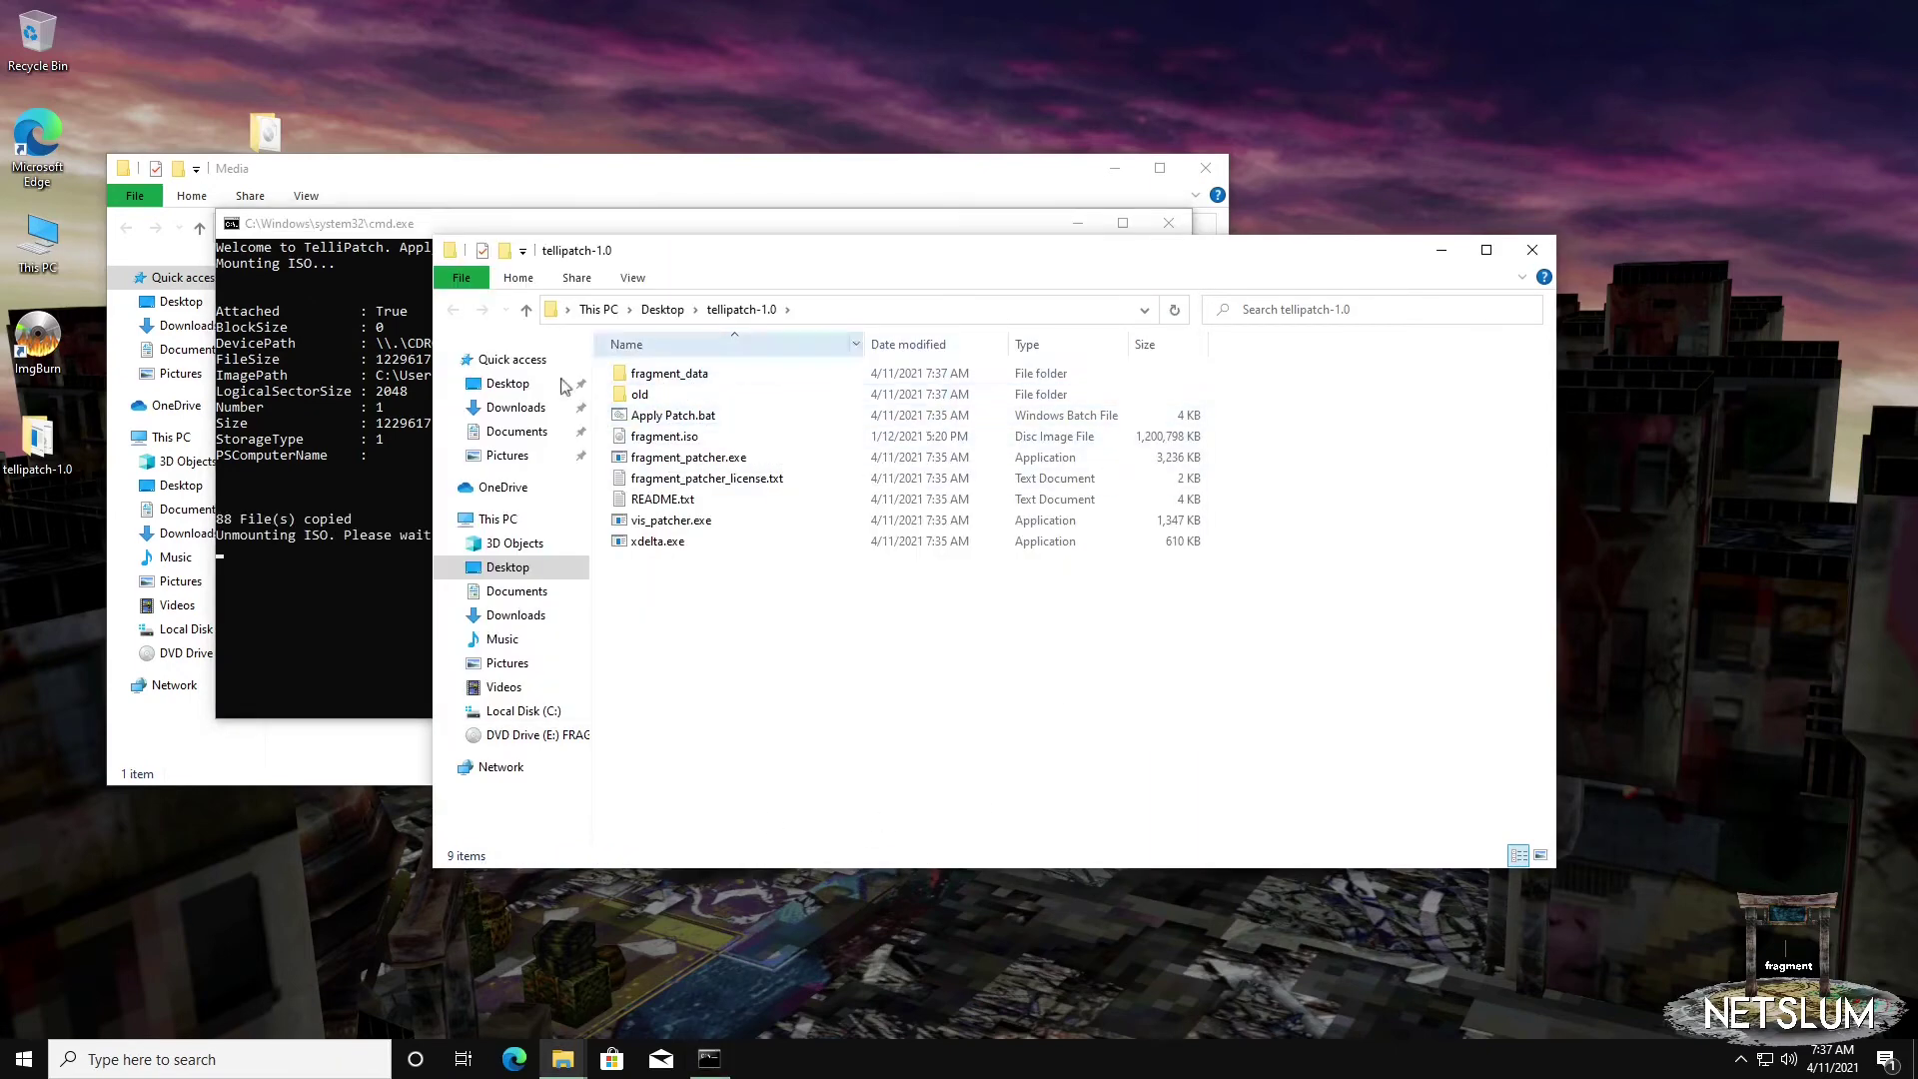
{"action": "left_click", "coordinate": [425, 225]}
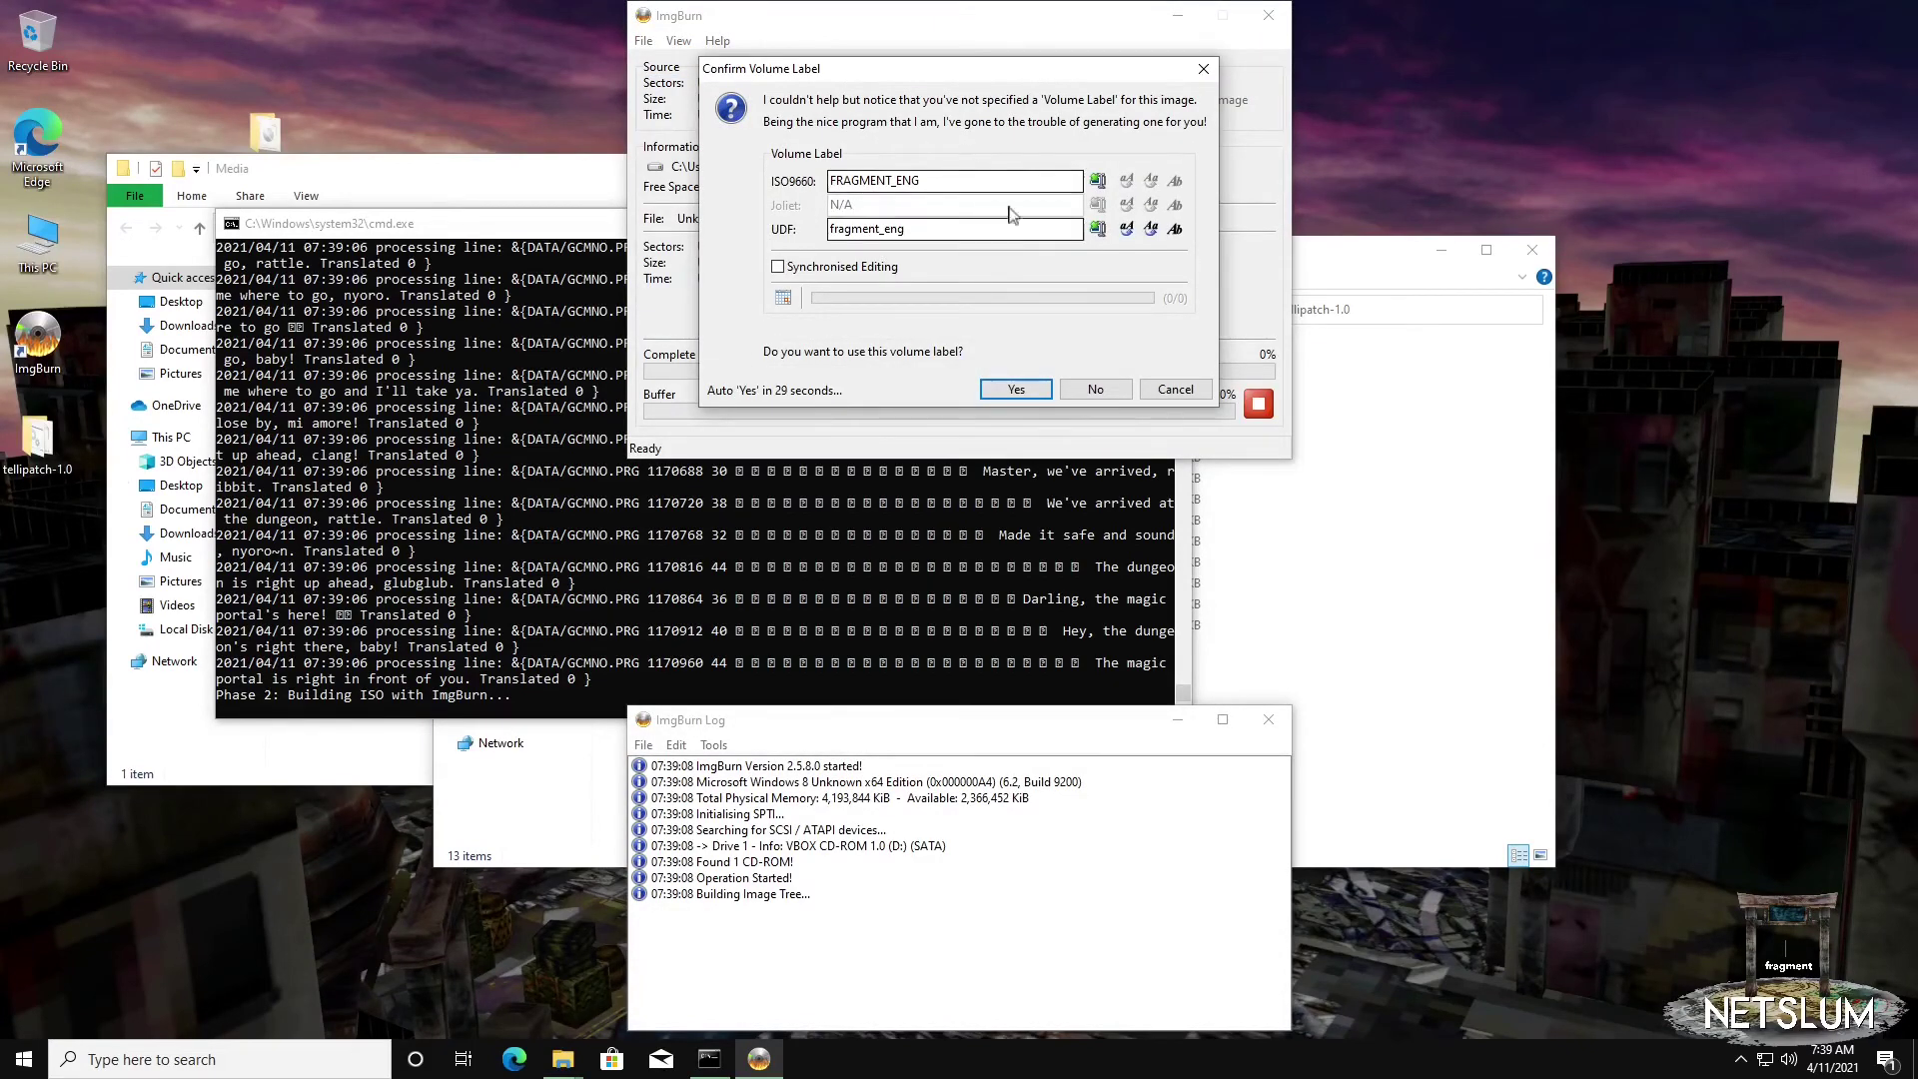
Step: Trim the UDF label to 'fragment', copy it to the ISO9660 label, and accept both labels
{"action": "left_click", "coordinate": [971, 180]}
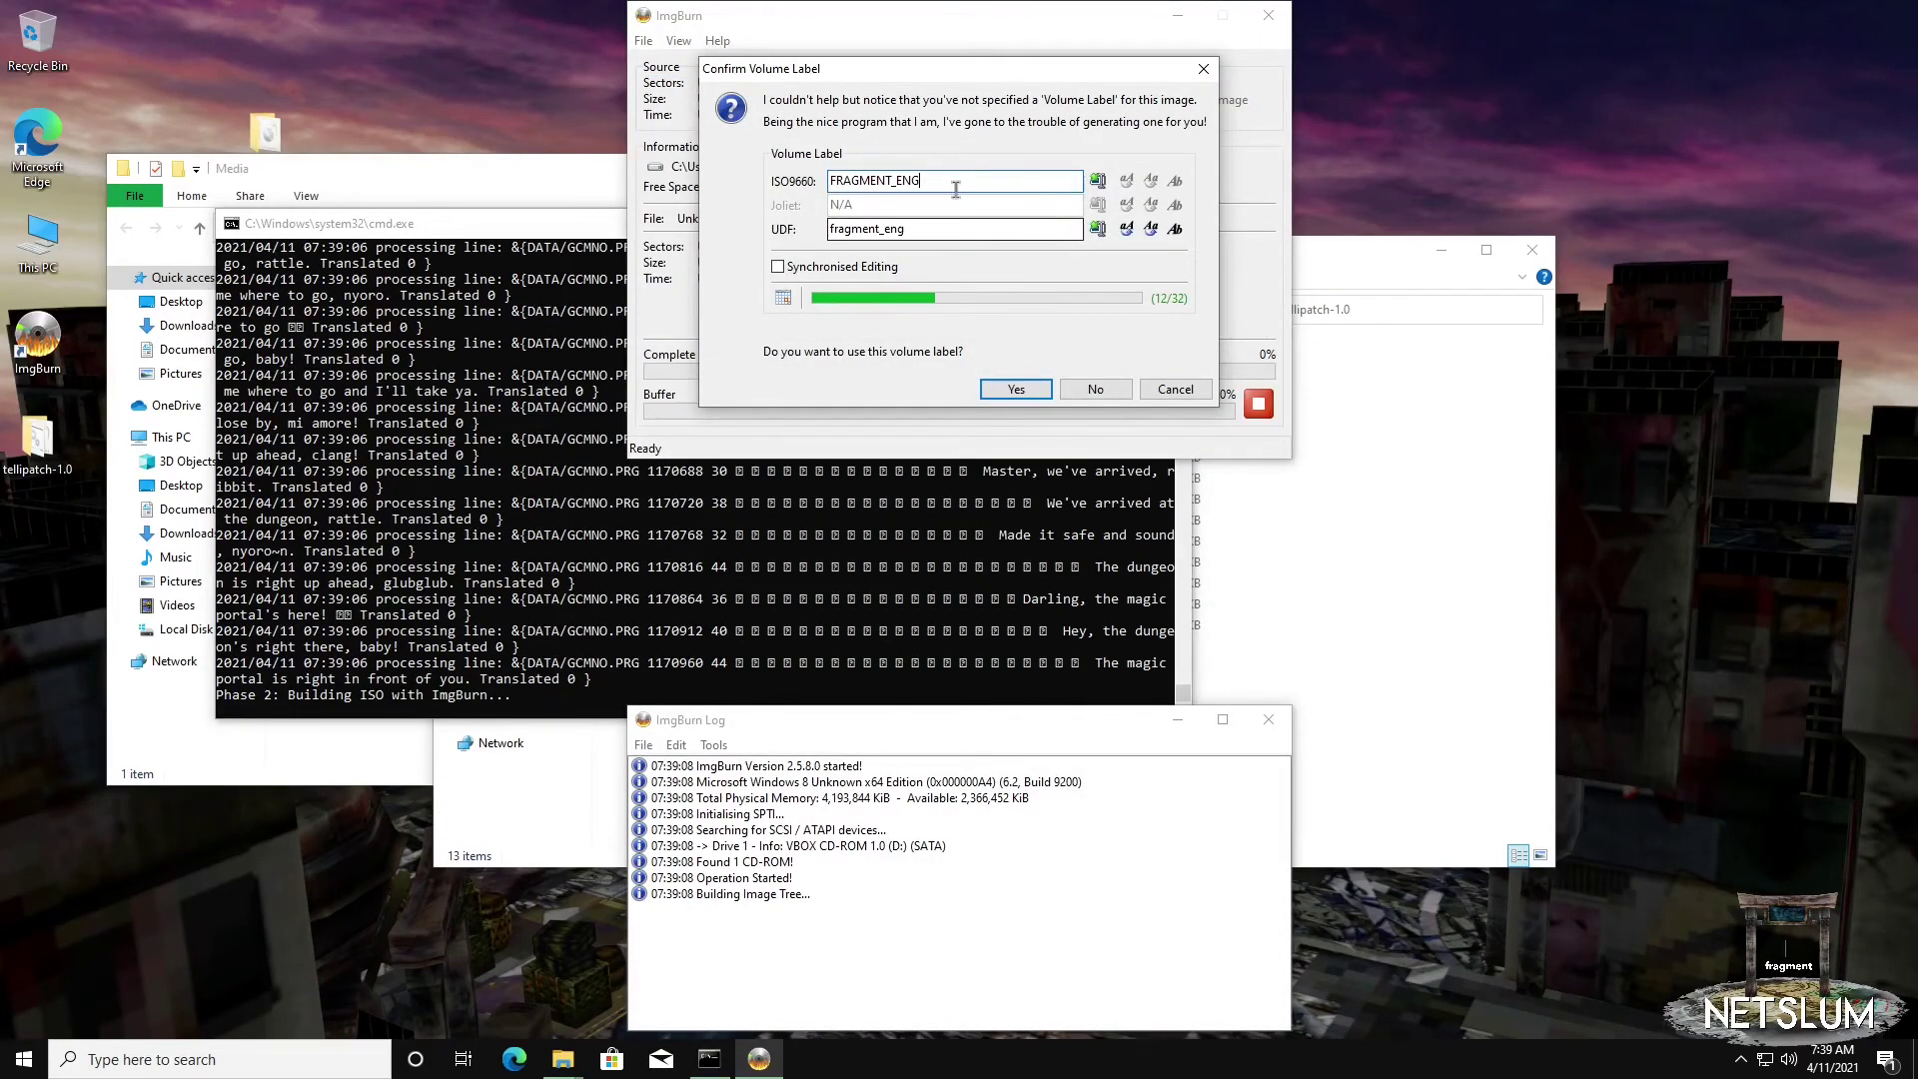
{"action": "left_click", "coordinate": [939, 236]}
{"action": "key", "text": "BackSpace"}
{"action": "key", "text": "BackSpace"}
{"action": "key", "text": "BackSpace"}
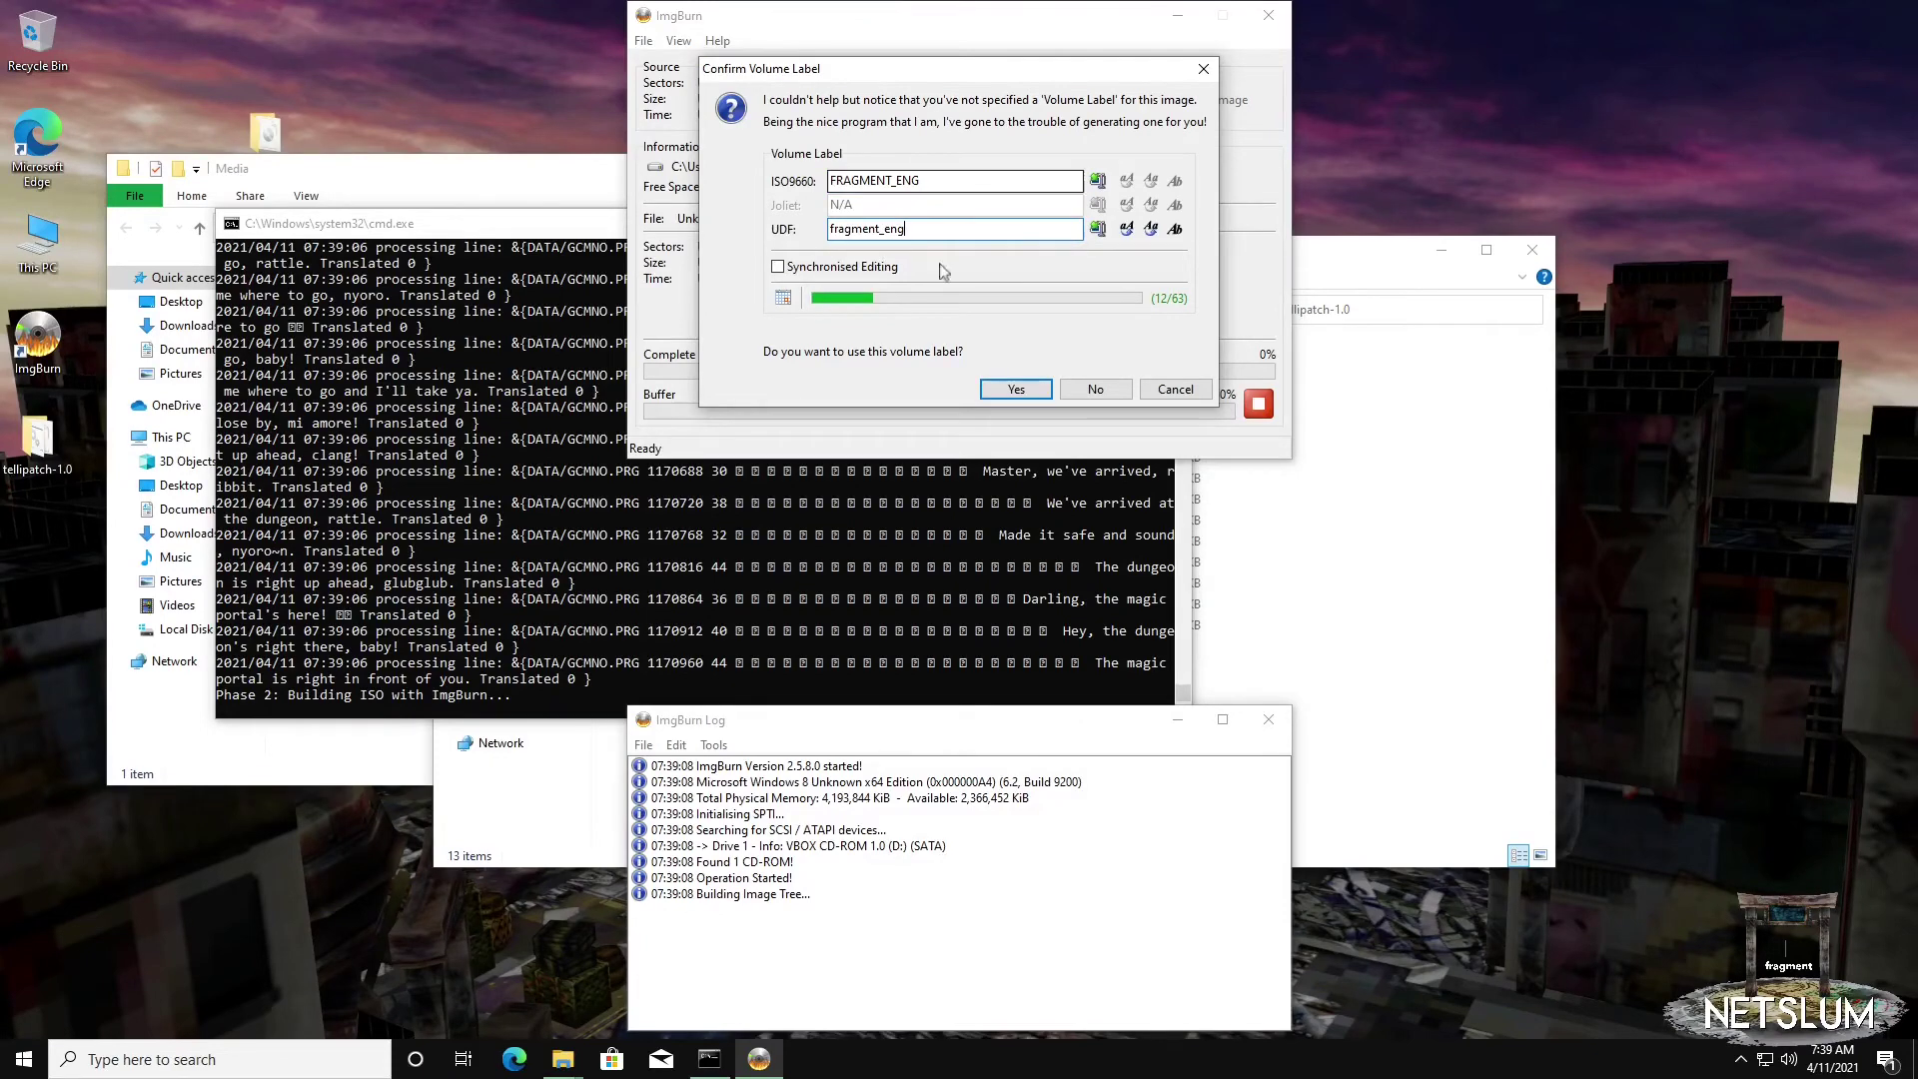
{"action": "key", "text": "BackSpace"}
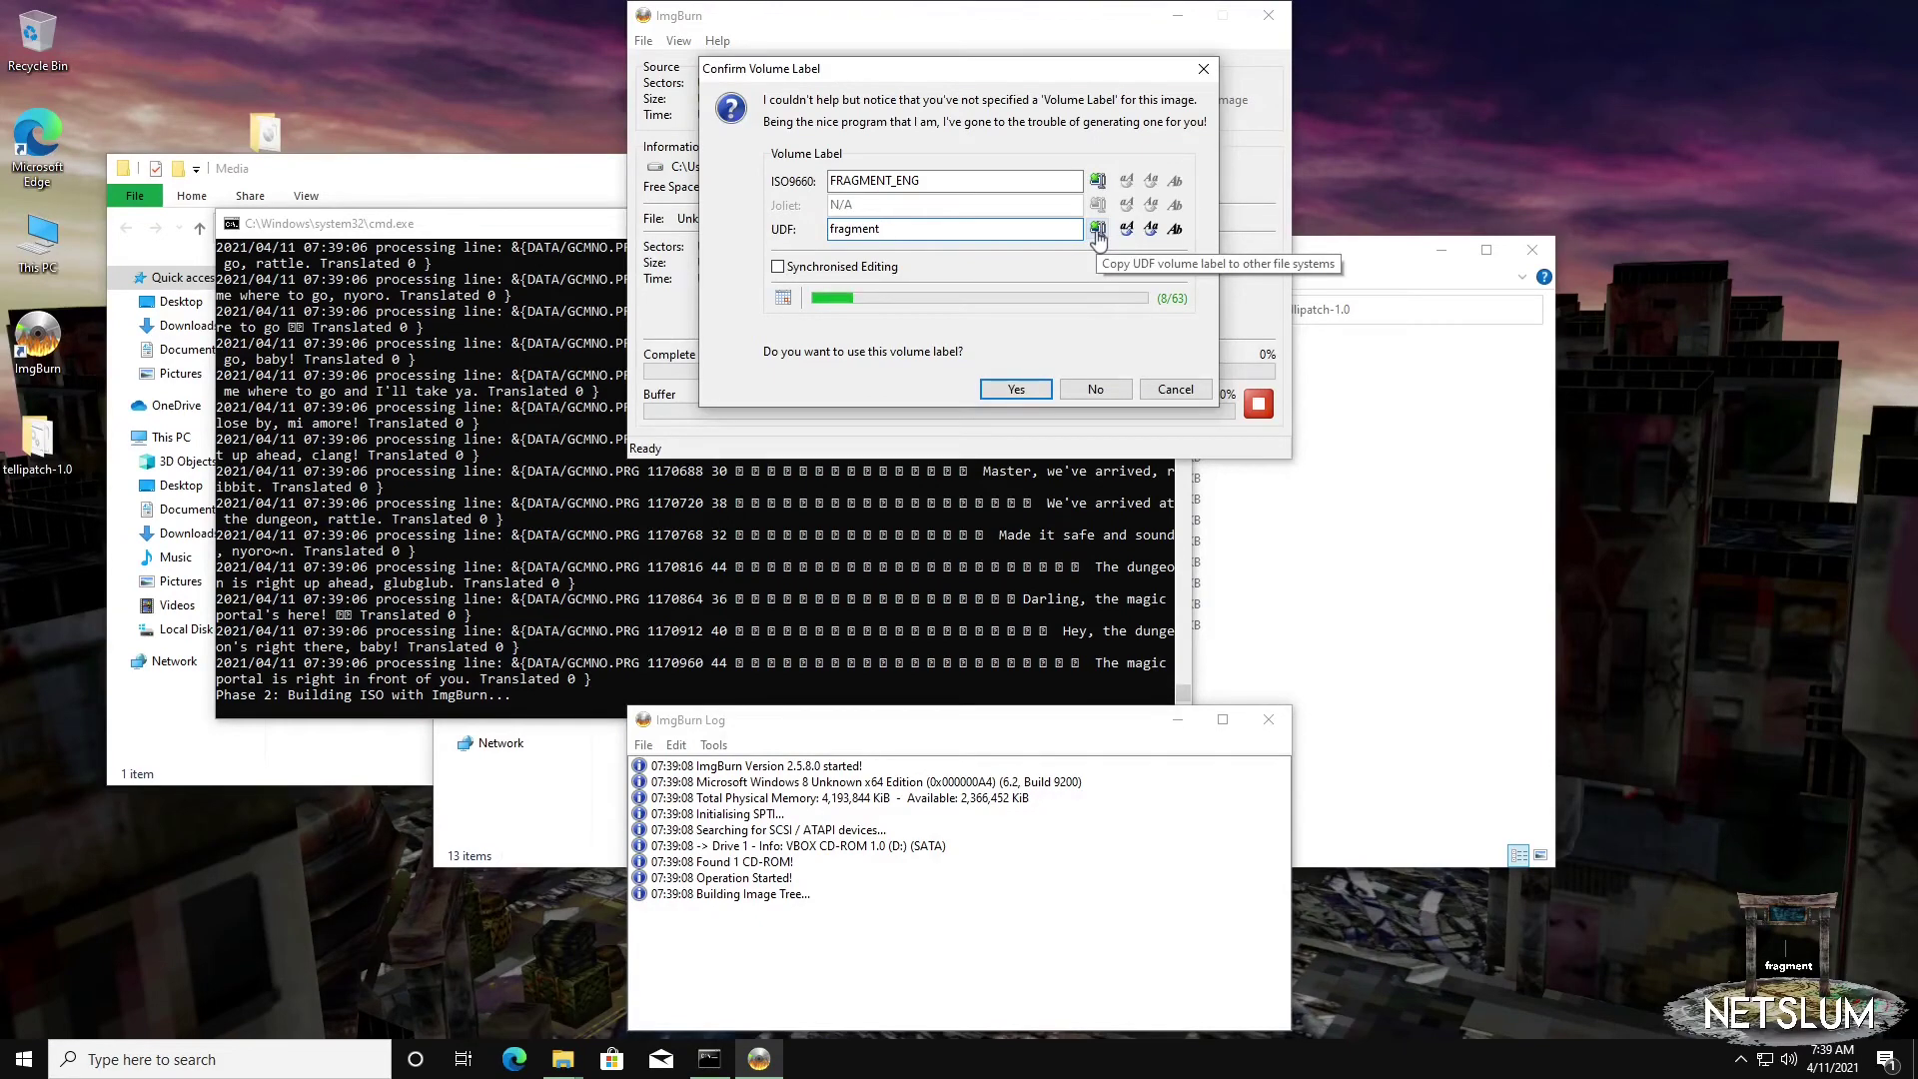
{"action": "left_click", "coordinate": [1098, 232]}
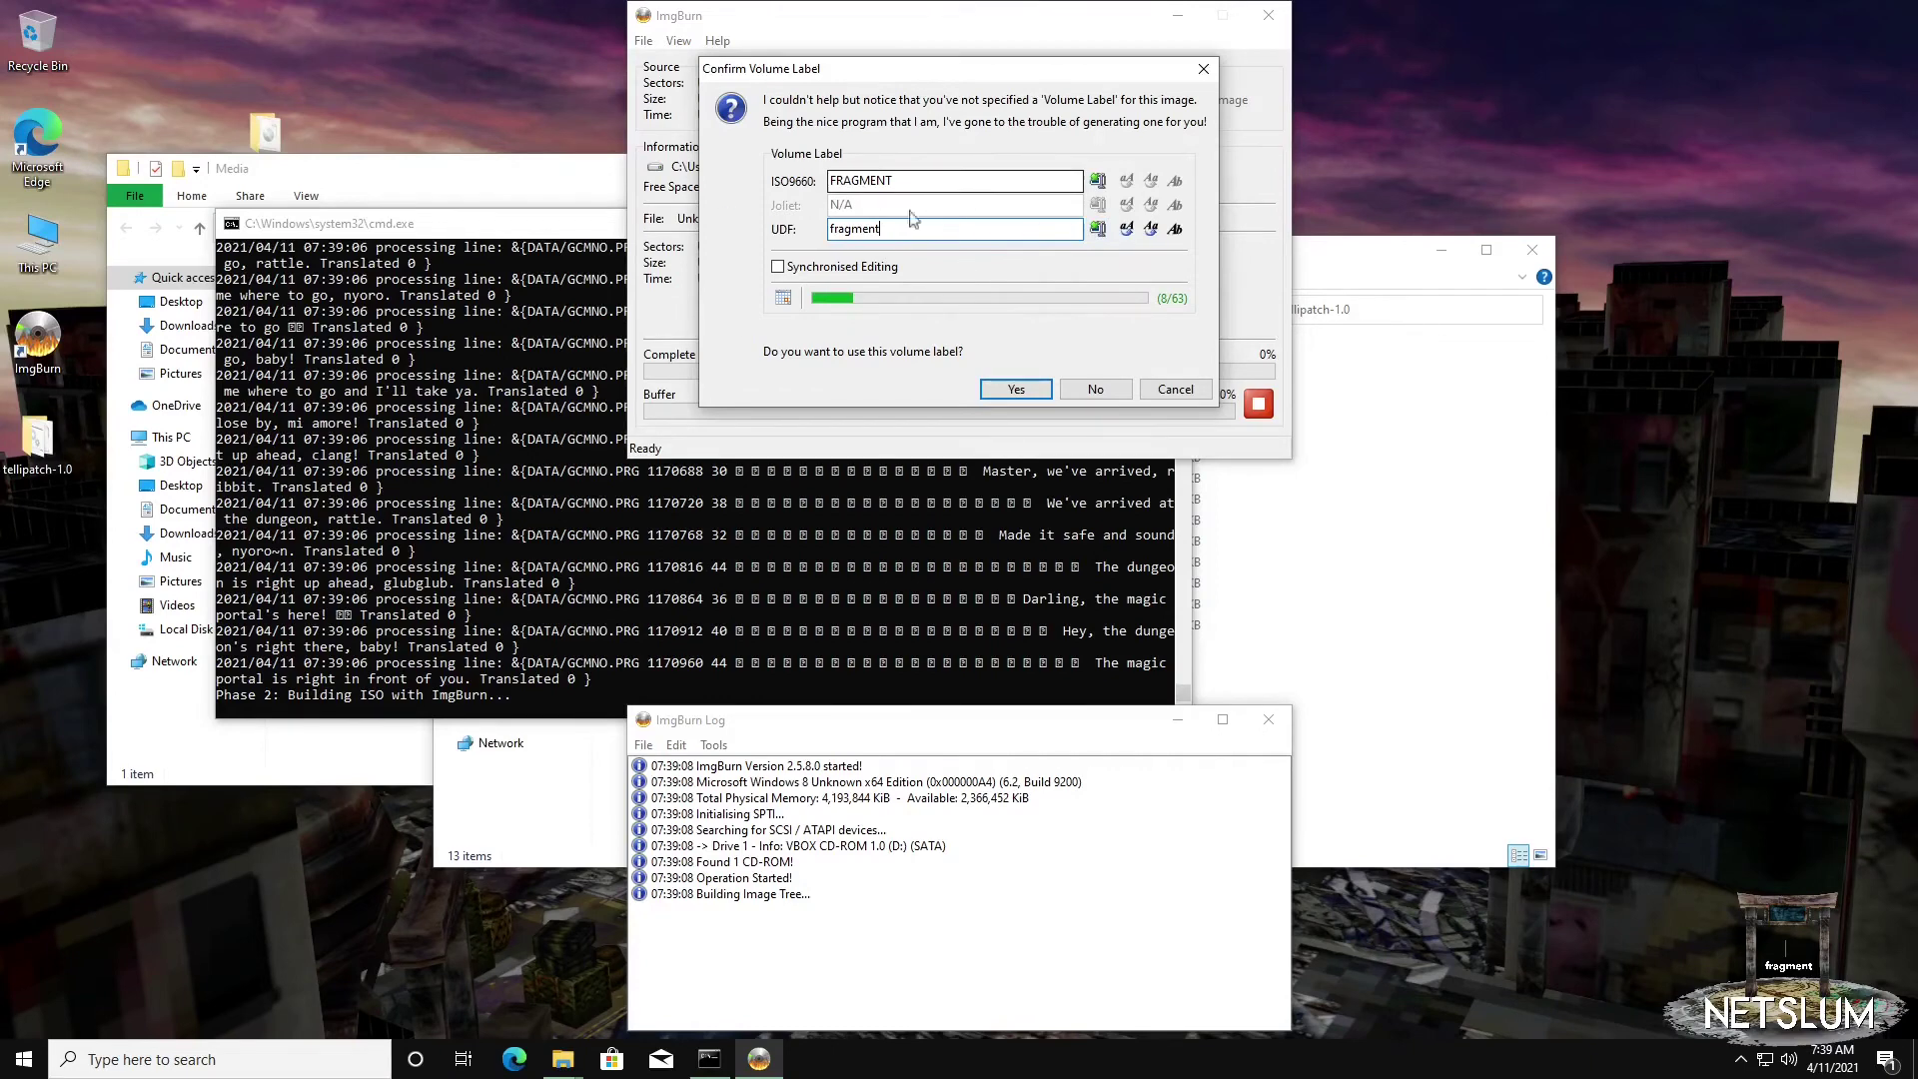
{"action": "left_click", "coordinate": [1013, 393]}
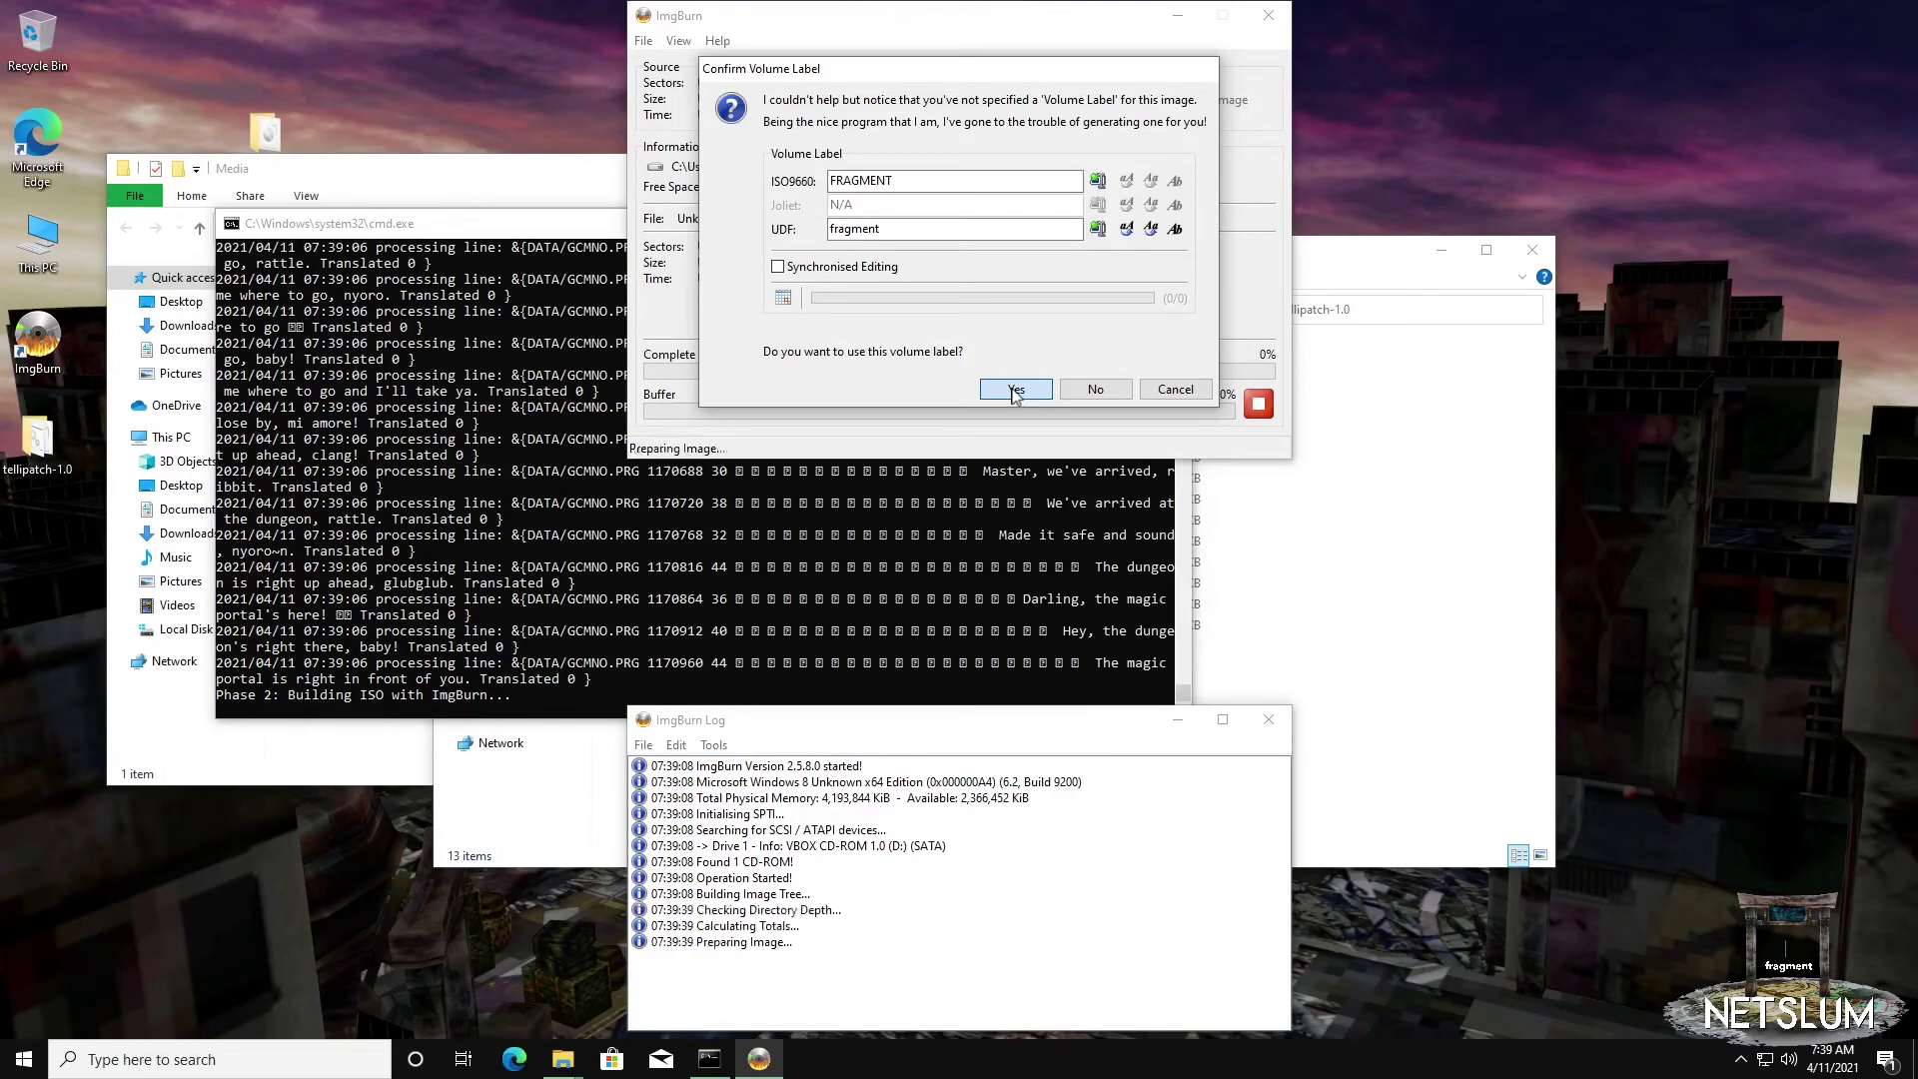
{"action": "left_click", "coordinate": [1014, 390]}
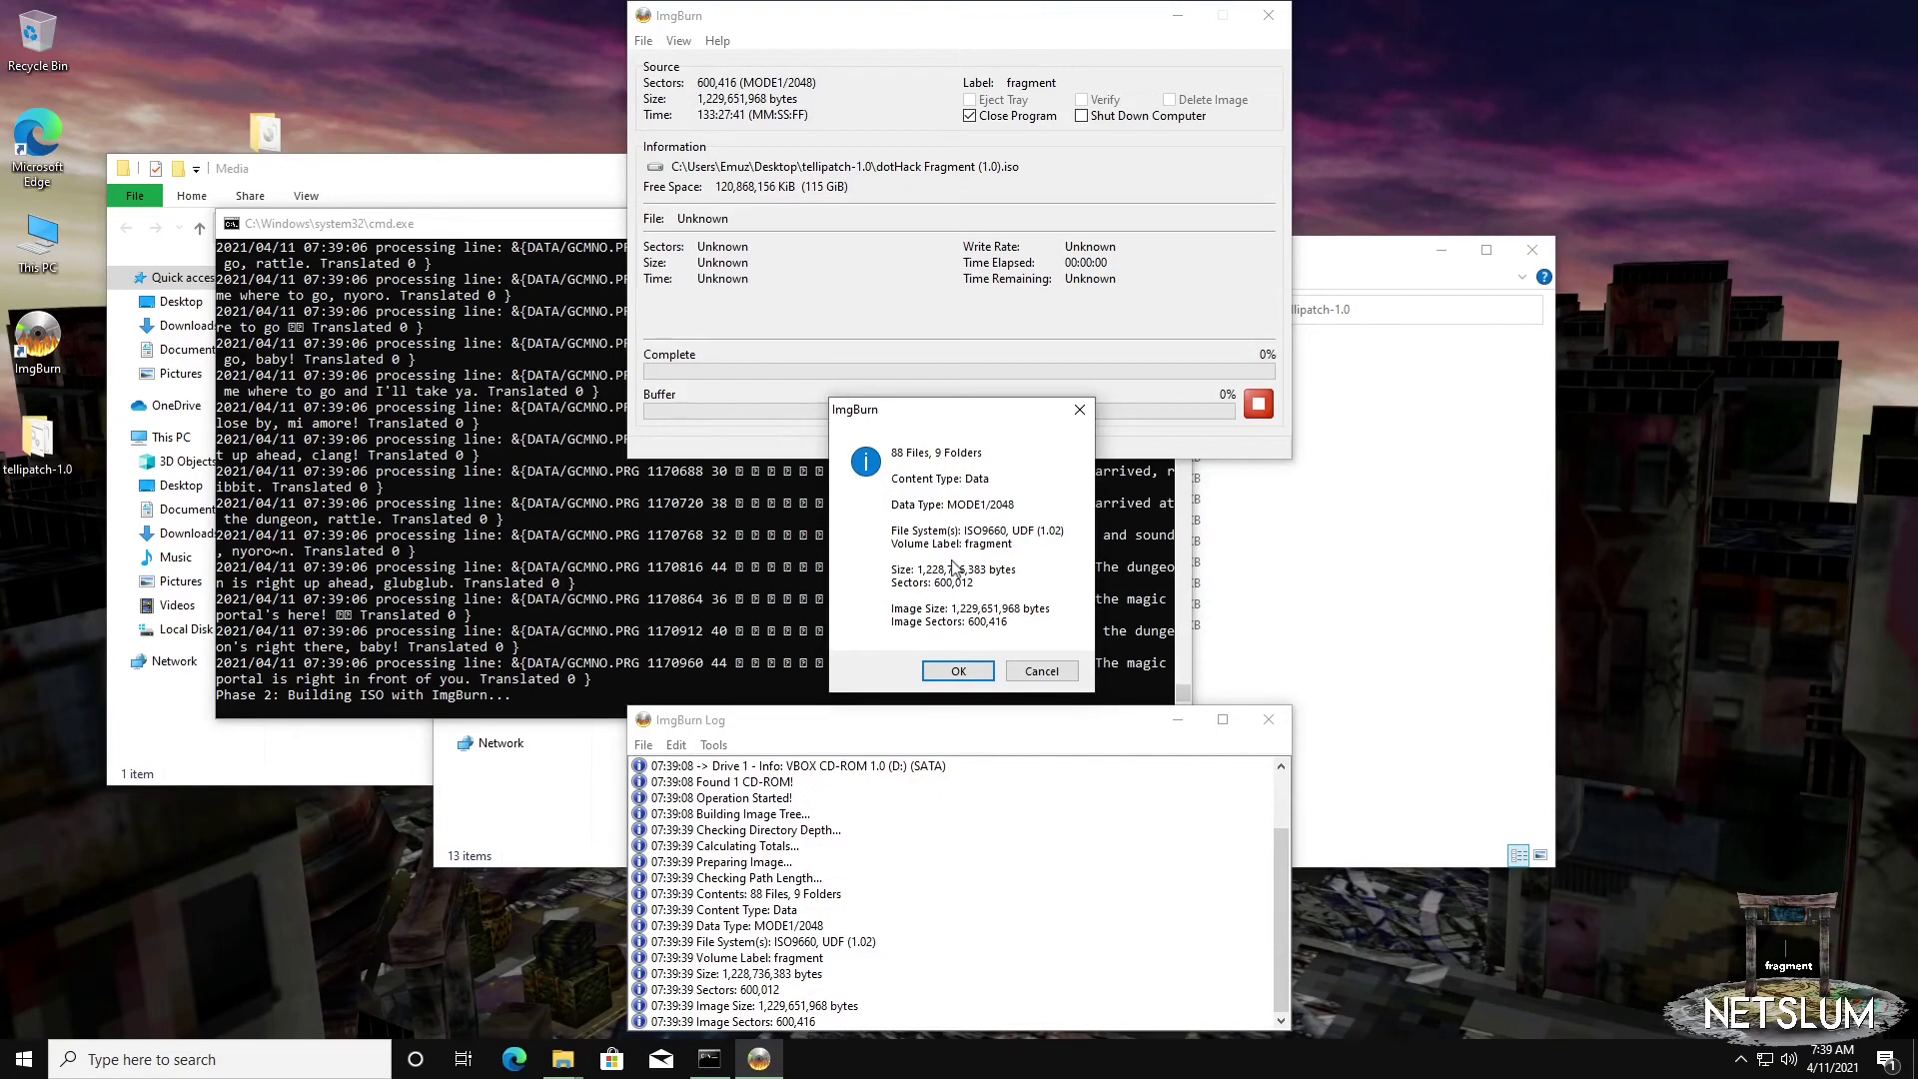
Step: Write the dotHack Fragment (1.0).iso image, then close the console once patching completes
{"action": "left_click", "coordinate": [940, 671]}
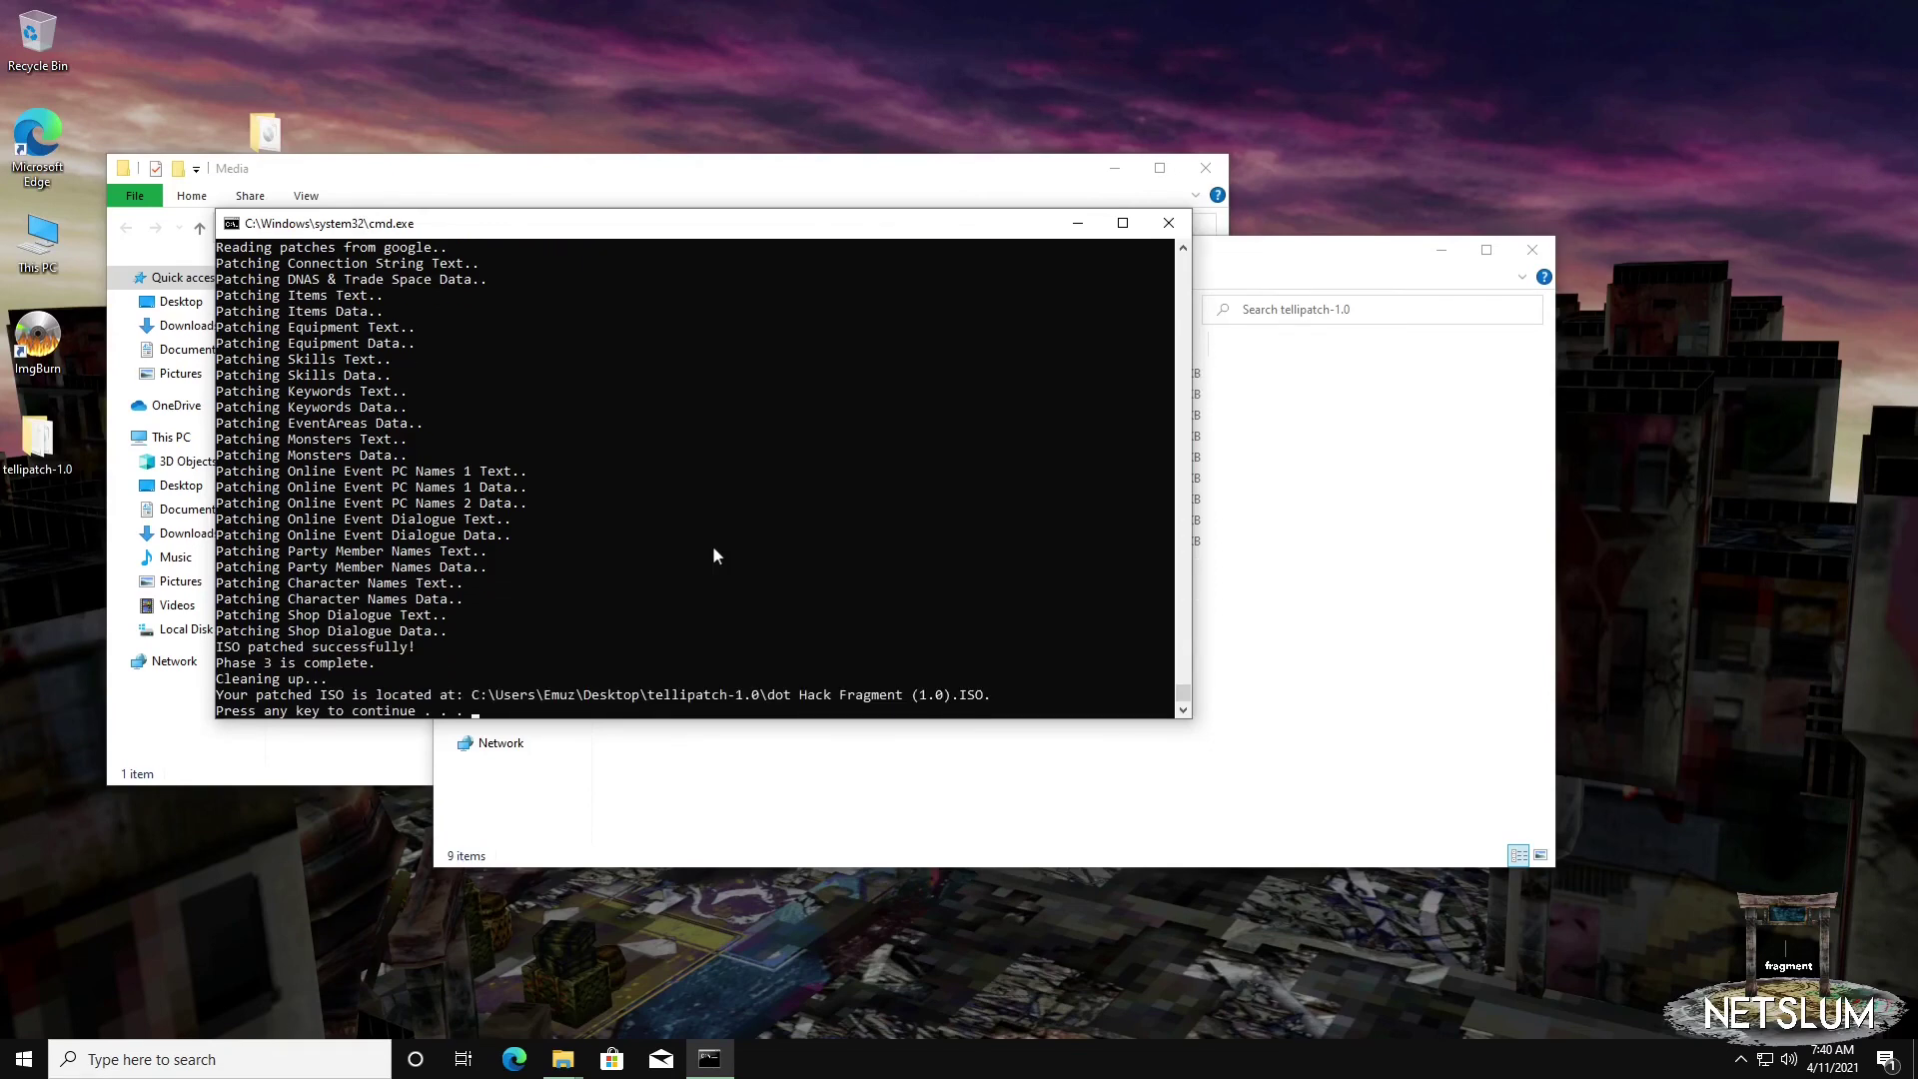
{"action": "key", "text": "Return"}
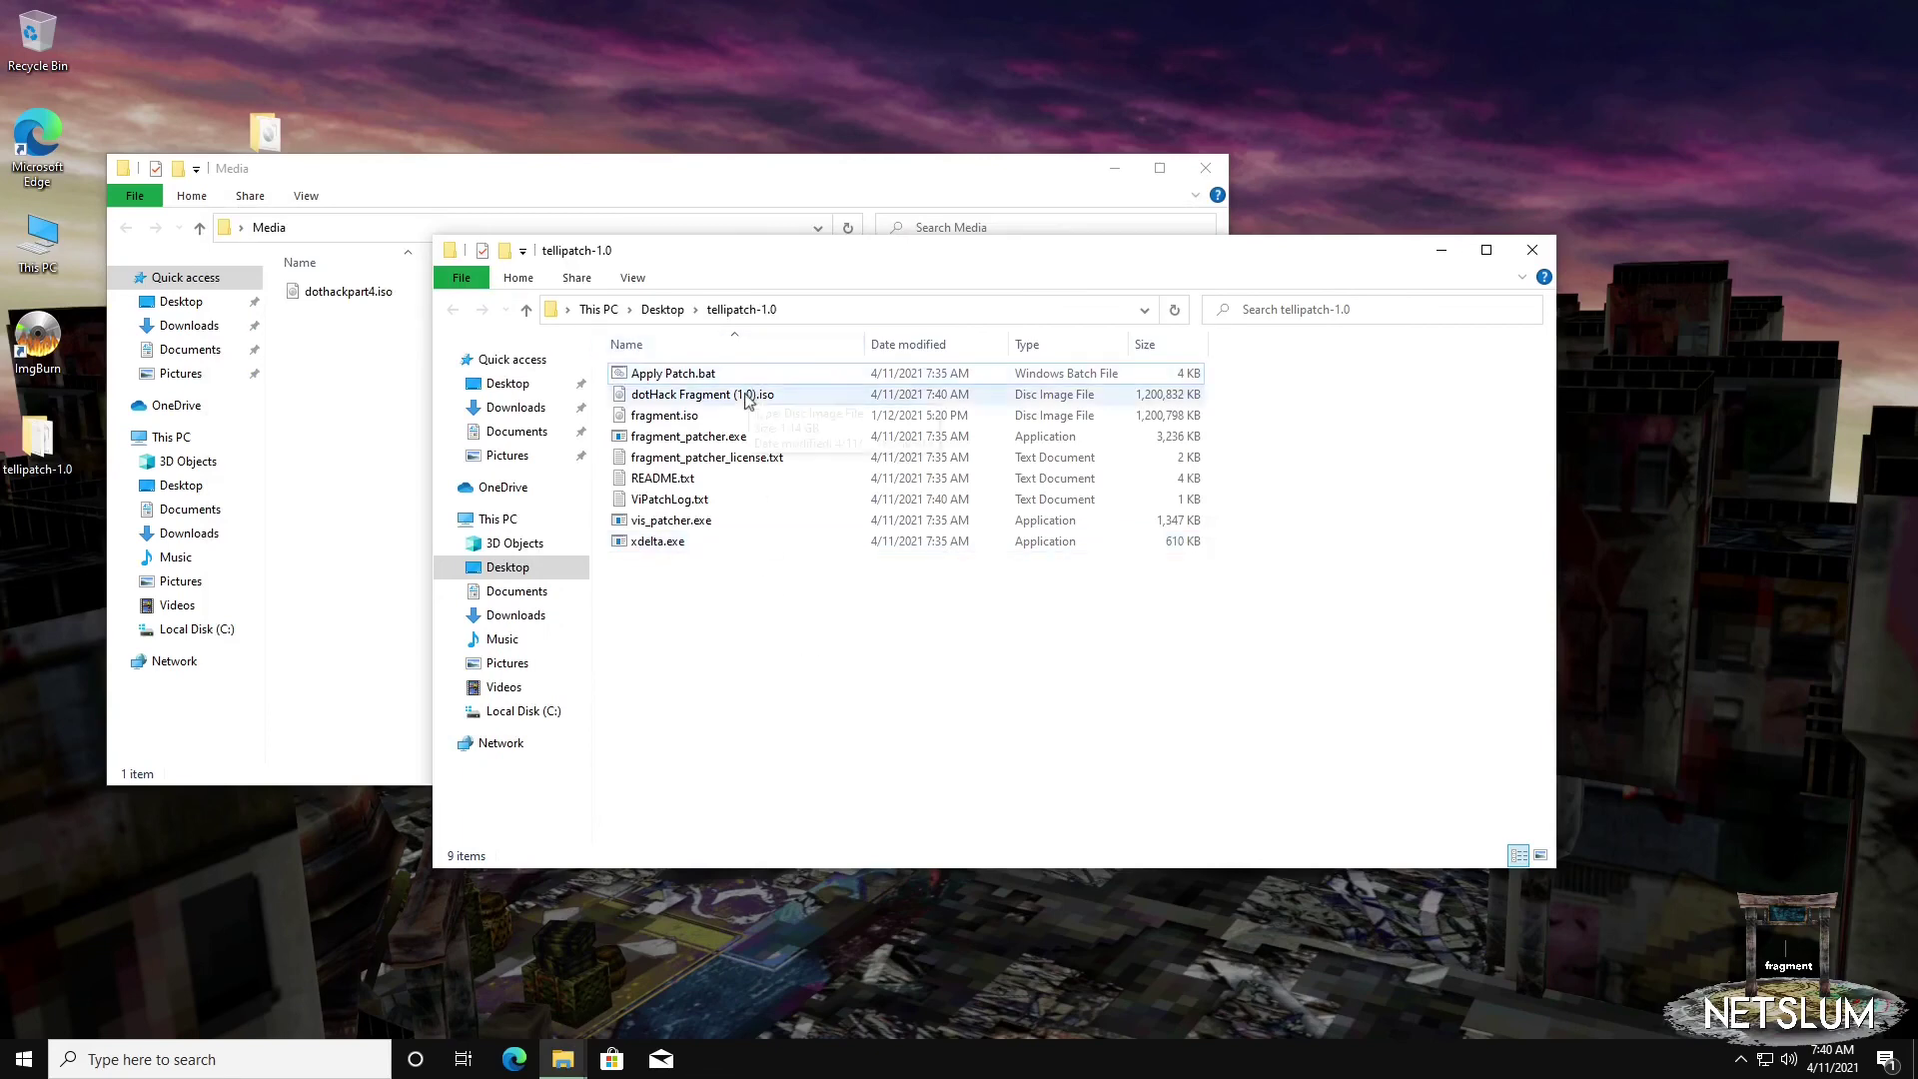
Step: Select the new 1.14 GB dotHack Fragment (1.0).iso in the tellipatch-1.0 folder
{"action": "left_click", "coordinate": [747, 398]}
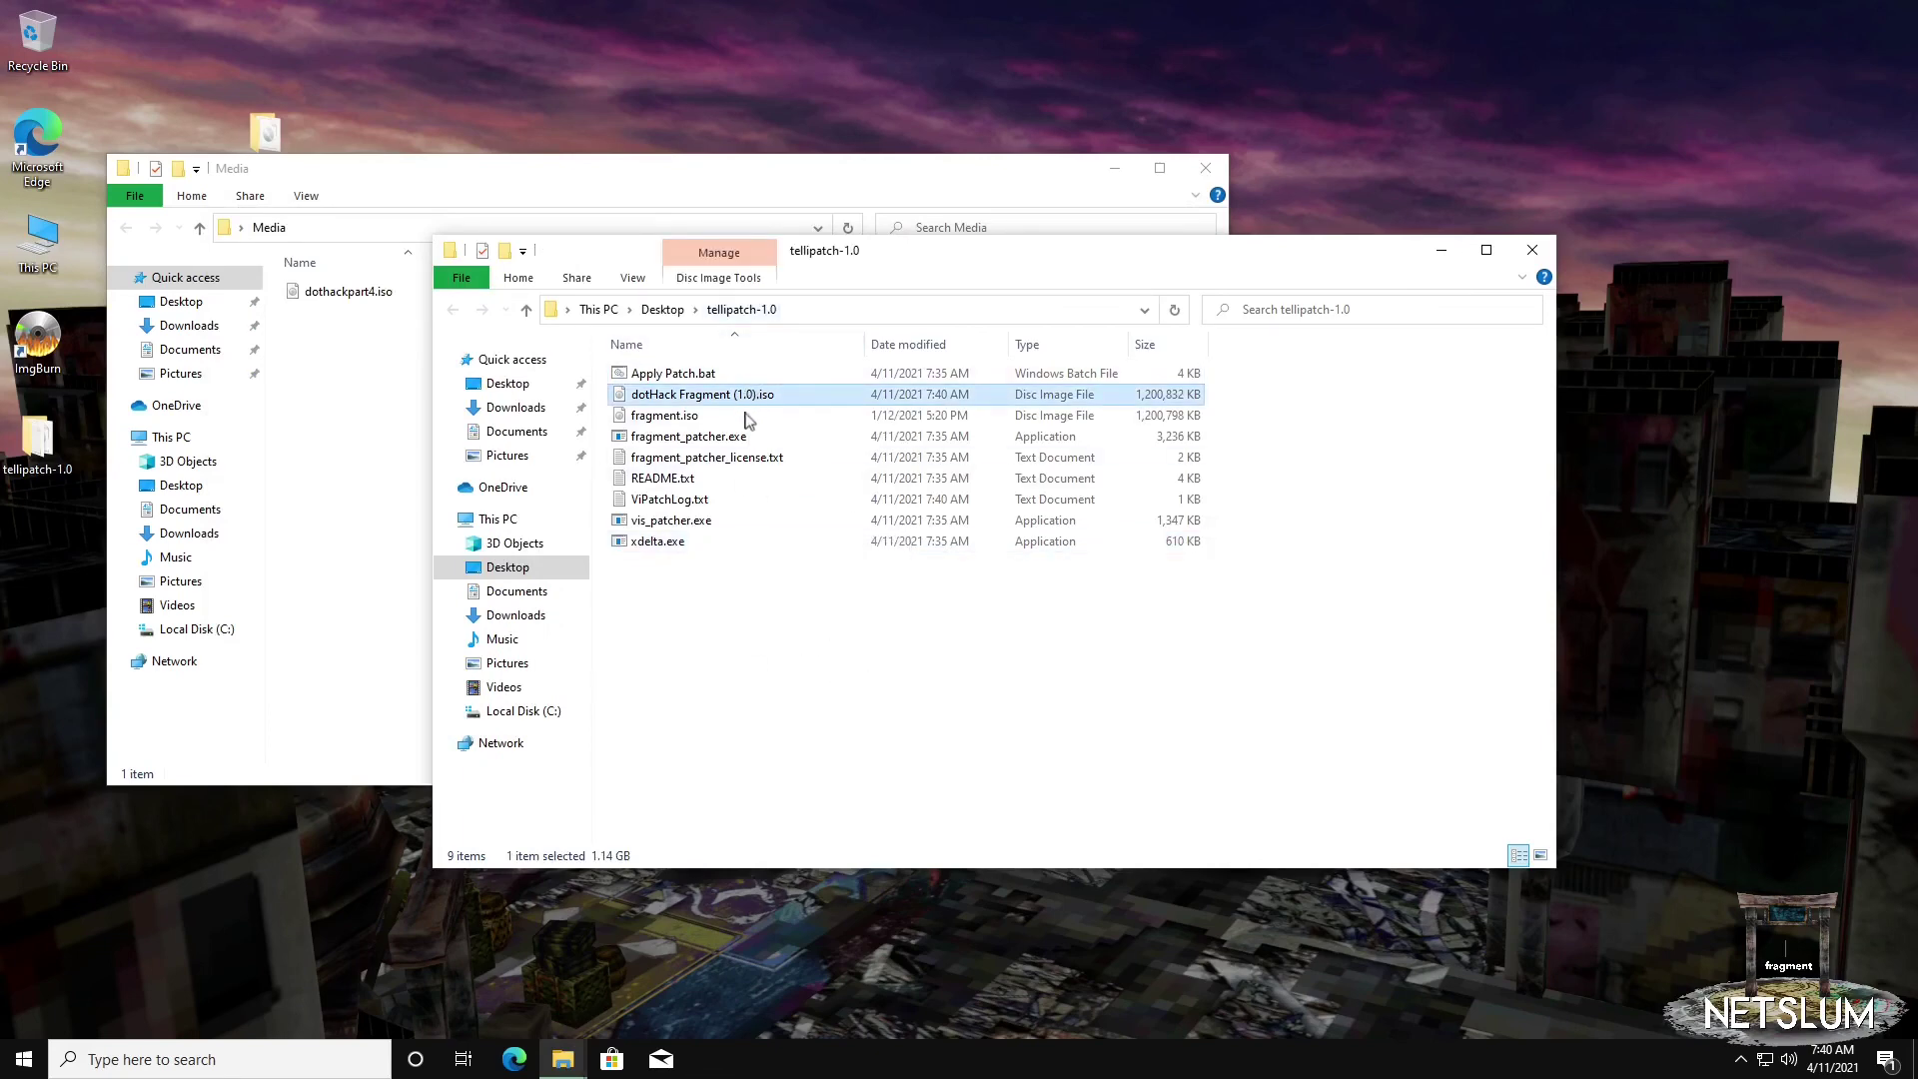